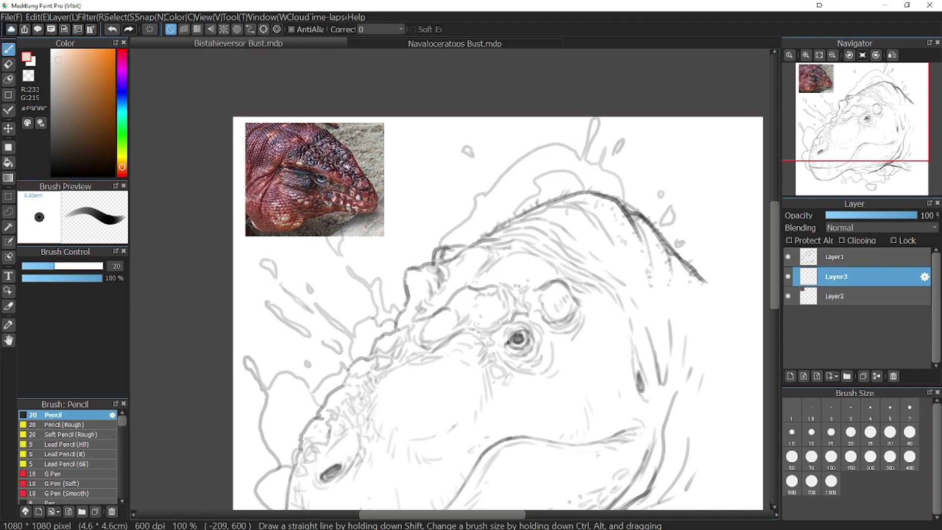
# Paint a beige base over the whole dinosaur head on Layer3 with the Watercolor brush at size 50, adding a swatch beside it.
pyautogui.moveTo(123, 421); pyautogui.dragTo(122, 453)
pyautogui.click(61, 470)
pyautogui.click(865, 131)
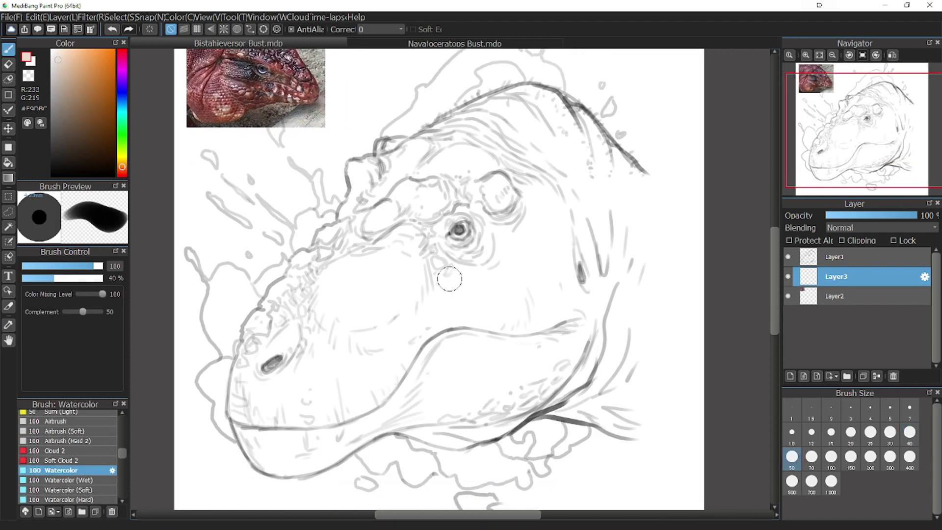
pyautogui.click(792, 456)
pyautogui.moveTo(478, 170)
pyautogui.mouseDown()
pyautogui.moveTo(393, 235)
pyautogui.moveTo(343, 295)
pyautogui.moveTo(347, 229)
pyautogui.moveTo(366, 166)
pyautogui.moveTo(432, 134)
pyautogui.moveTo(435, 338)
pyautogui.moveTo(481, 392)
pyautogui.moveTo(368, 343)
pyautogui.moveTo(304, 265)
pyautogui.moveTo(248, 348)
pyautogui.moveTo(235, 417)
pyautogui.moveTo(343, 422)
pyautogui.moveTo(268, 458)
pyautogui.moveTo(319, 469)
pyautogui.moveTo(486, 406)
pyautogui.mouseUp()
pyautogui.moveTo(523, 197)
pyautogui.mouseDown()
pyautogui.moveTo(590, 125)
pyautogui.moveTo(569, 129)
pyautogui.moveTo(615, 160)
pyautogui.moveTo(606, 166)
pyautogui.moveTo(648, 208)
pyautogui.moveTo(630, 427)
pyautogui.moveTo(561, 401)
pyautogui.moveTo(611, 286)
pyautogui.moveTo(573, 293)
pyautogui.moveTo(625, 191)
pyautogui.moveTo(621, 351)
pyautogui.moveTo(635, 422)
pyautogui.mouseUp()
pyautogui.click(873, 167)
pyautogui.click(632, 391)
# Choose a paler off-white beige to lighten the snout, lips and brow bumps, and dab a swatch of it beside the head.
pyautogui.moveTo(873, 167); pyautogui.dragTo(856, 138)
pyautogui.click(54, 53)
pyautogui.moveTo(412, 364); pyautogui.dragTo(387, 379)
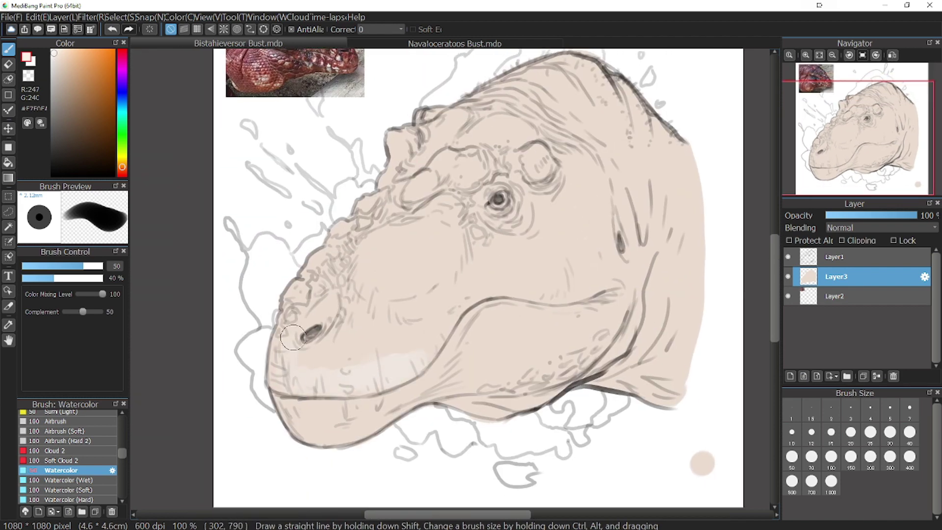
pyautogui.moveTo(293, 338)
pyautogui.mouseDown()
pyautogui.moveTo(421, 318)
pyautogui.moveTo(439, 333)
pyautogui.mouseUp()
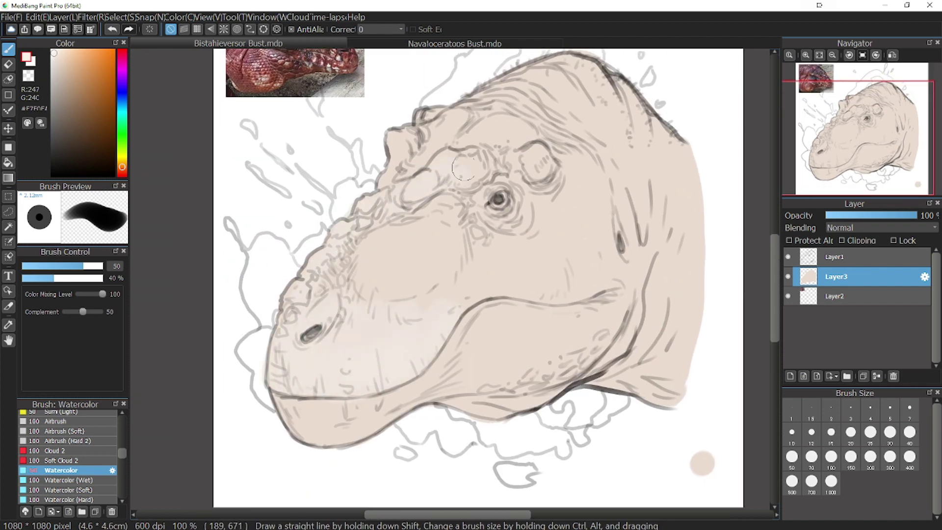
pyautogui.moveTo(397, 165); pyautogui.dragTo(439, 104)
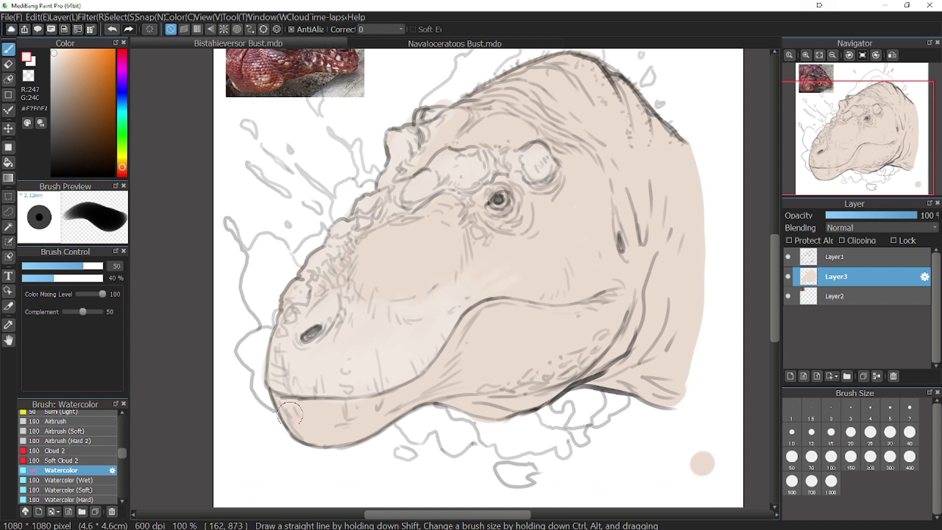
pyautogui.moveTo(870, 151); pyautogui.dragTo(851, 118)
pyautogui.click(664, 402)
# Sample a reddish brown from the reference photo and paint it over the crown and back of the head.
pyautogui.click(8, 325)
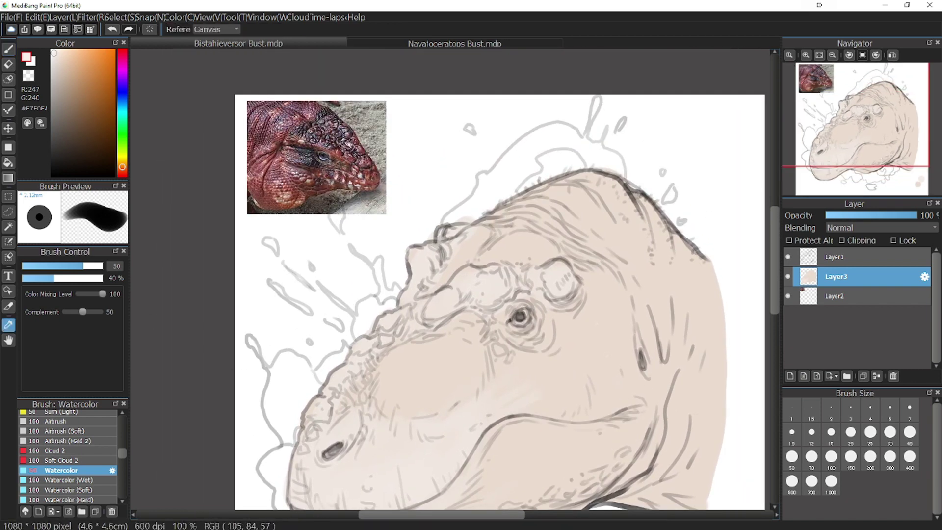
pyautogui.click(280, 195)
pyautogui.moveTo(73, 82); pyautogui.dragTo(75, 83)
pyautogui.click(8, 49)
pyautogui.moveTo(850, 111); pyautogui.dragTo(856, 133)
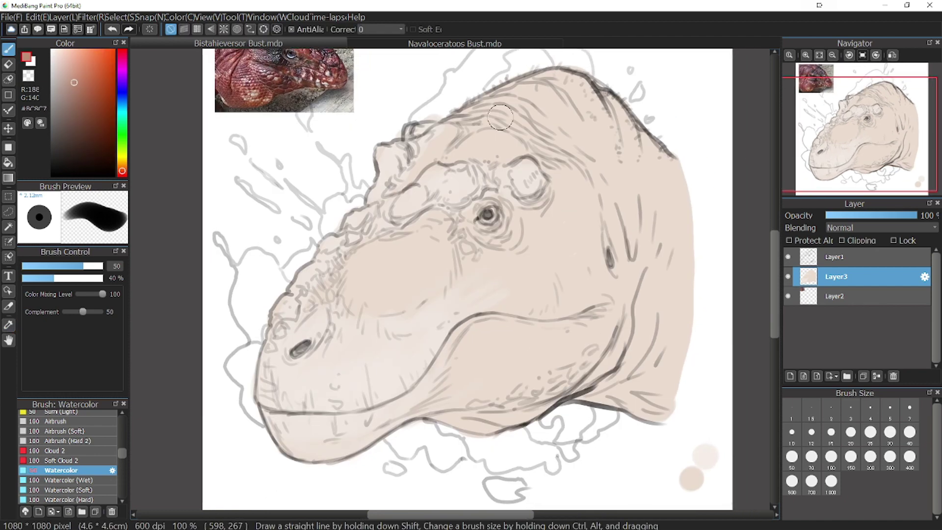
pyautogui.moveTo(489, 127)
pyautogui.mouseDown()
pyautogui.moveTo(547, 116)
pyautogui.moveTo(514, 96)
pyautogui.moveTo(474, 114)
pyautogui.moveTo(514, 123)
pyautogui.moveTo(530, 150)
pyautogui.mouseUp()
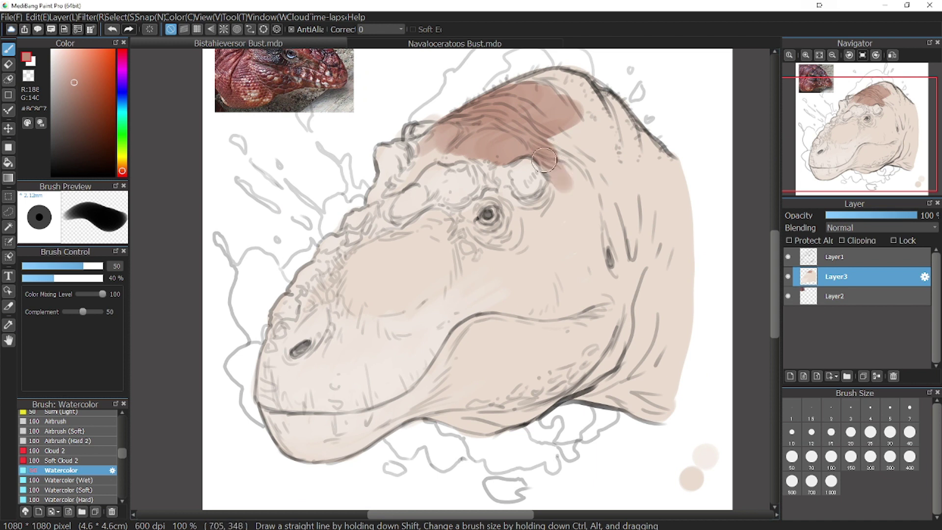
pyautogui.moveTo(544, 160)
pyautogui.mouseDown()
pyautogui.moveTo(569, 130)
pyautogui.moveTo(563, 101)
pyautogui.moveTo(527, 87)
pyautogui.moveTo(602, 99)
pyautogui.moveTo(638, 140)
pyautogui.moveTo(621, 216)
pyautogui.moveTo(655, 179)
pyautogui.moveTo(590, 119)
pyautogui.moveTo(615, 113)
pyautogui.moveTo(546, 113)
pyautogui.moveTo(438, 143)
pyautogui.moveTo(406, 180)
pyautogui.moveTo(480, 143)
pyautogui.moveTo(496, 162)
pyautogui.moveTo(502, 148)
pyautogui.moveTo(420, 140)
pyautogui.moveTo(465, 118)
pyautogui.moveTo(549, 135)
pyautogui.moveTo(608, 161)
pyautogui.moveTo(546, 89)
pyautogui.mouseUp()
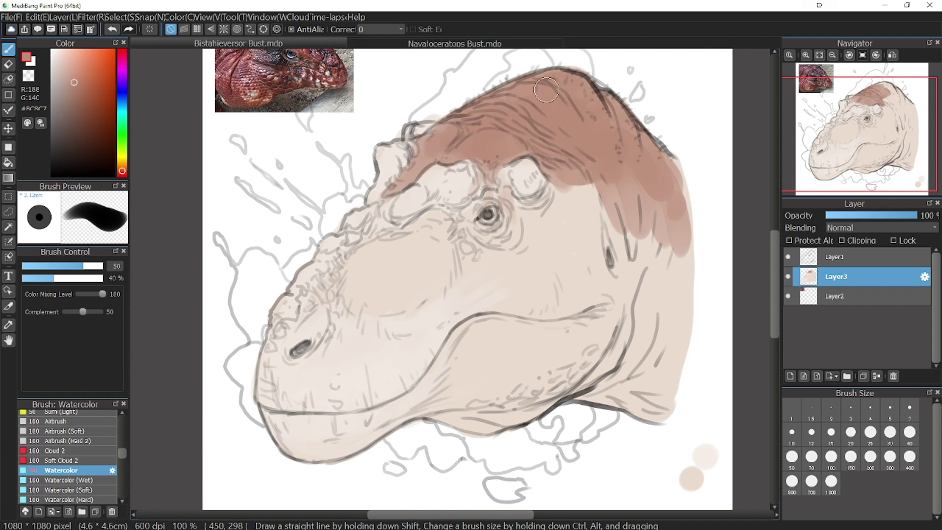
# Extend the reddish brown over the cheek and neck with brush size 100, and in front of and below the eye at size 50.
pyautogui.click(831, 456)
pyautogui.moveTo(545, 171)
pyautogui.mouseDown()
pyautogui.moveTo(589, 241)
pyautogui.moveTo(656, 197)
pyautogui.moveTo(633, 246)
pyautogui.moveTo(588, 147)
pyautogui.moveTo(564, 187)
pyautogui.moveTo(548, 194)
pyautogui.moveTo(572, 263)
pyautogui.mouseUp()
pyautogui.click(792, 456)
pyautogui.moveTo(474, 264)
pyautogui.mouseDown()
pyautogui.moveTo(505, 317)
pyautogui.moveTo(528, 246)
pyautogui.mouseUp()
pyautogui.moveTo(536, 162); pyautogui.dragTo(533, 244)
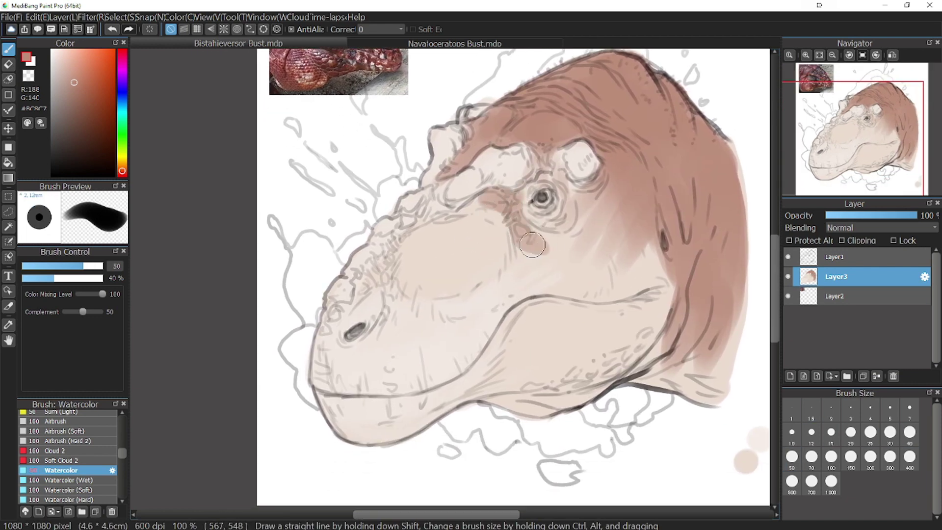
pyautogui.moveTo(602, 256)
pyautogui.mouseDown()
pyautogui.moveTo(638, 275)
pyautogui.moveTo(633, 286)
pyautogui.moveTo(570, 286)
pyautogui.moveTo(558, 265)
pyautogui.moveTo(481, 289)
pyautogui.moveTo(499, 229)
pyautogui.mouseUp()
pyautogui.moveTo(625, 147); pyautogui.dragTo(565, 186)
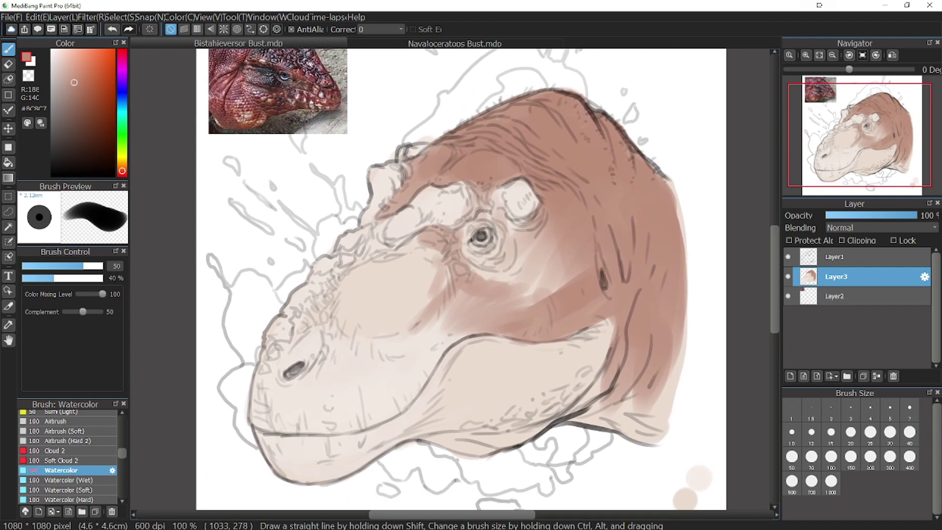
# Cover the snout and lower jaw in reddish brown, streak it down to the upper lip, and add its swatch beside the others.
pyautogui.moveTo(425, 241)
pyautogui.mouseDown()
pyautogui.moveTo(314, 314)
pyautogui.moveTo(367, 260)
pyautogui.moveTo(336, 277)
pyautogui.mouseUp()
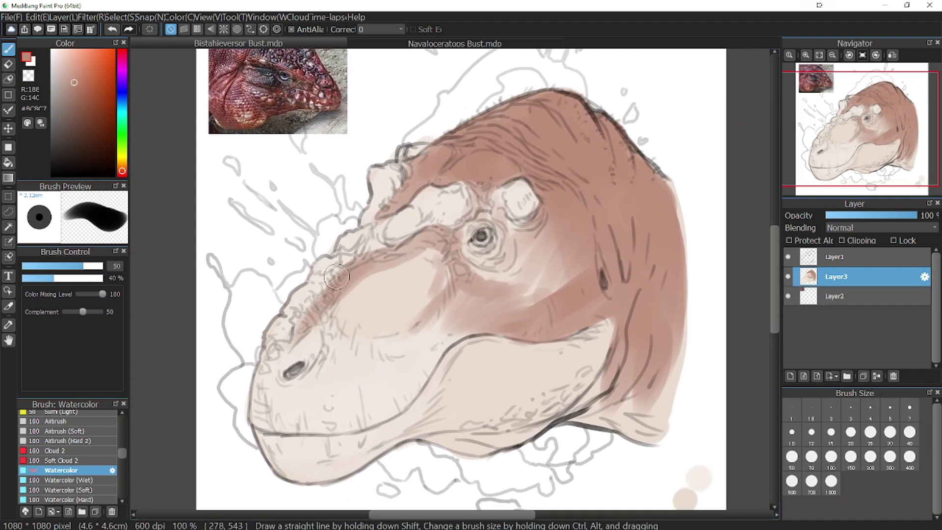
pyautogui.moveTo(312, 312)
pyautogui.mouseDown()
pyautogui.moveTo(339, 319)
pyautogui.moveTo(373, 275)
pyautogui.moveTo(442, 265)
pyautogui.moveTo(391, 300)
pyautogui.moveTo(344, 324)
pyautogui.moveTo(441, 246)
pyautogui.moveTo(462, 294)
pyautogui.moveTo(564, 236)
pyautogui.moveTo(567, 214)
pyautogui.moveTo(510, 284)
pyautogui.mouseUp()
pyautogui.moveTo(853, 136)
pyautogui.mouseDown()
pyautogui.moveTo(855, 127)
pyautogui.moveTo(844, 143)
pyautogui.mouseUp()
pyautogui.moveTo(539, 299)
pyautogui.mouseDown()
pyautogui.moveTo(660, 284)
pyautogui.moveTo(592, 354)
pyautogui.moveTo(550, 365)
pyautogui.moveTo(534, 341)
pyautogui.moveTo(593, 323)
pyautogui.moveTo(490, 350)
pyautogui.moveTo(389, 417)
pyautogui.moveTo(400, 413)
pyautogui.moveTo(362, 416)
pyautogui.mouseUp()
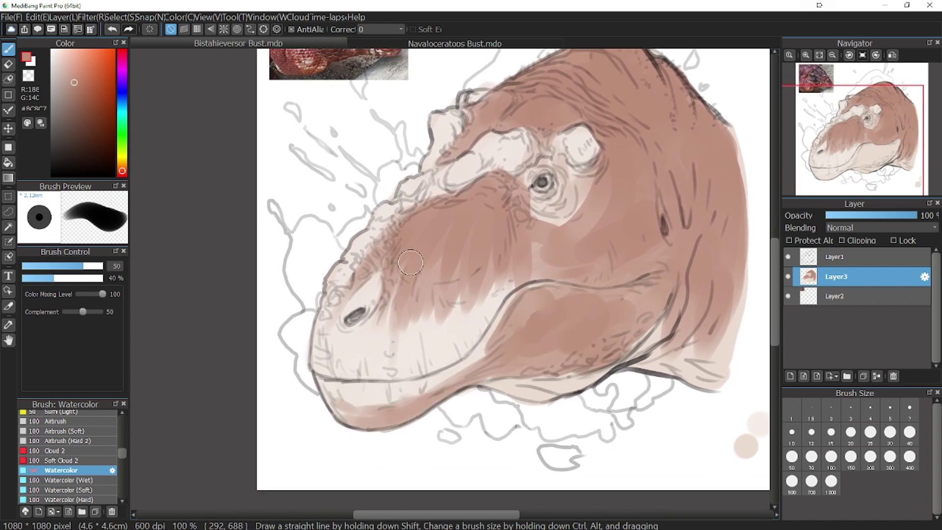
pyautogui.moveTo(410, 262)
pyautogui.mouseDown()
pyautogui.moveTo(417, 305)
pyautogui.moveTo(452, 323)
pyautogui.mouseUp()
pyautogui.moveTo(461, 287)
pyautogui.mouseDown()
pyautogui.moveTo(379, 306)
pyautogui.moveTo(333, 342)
pyautogui.moveTo(463, 334)
pyautogui.mouseUp()
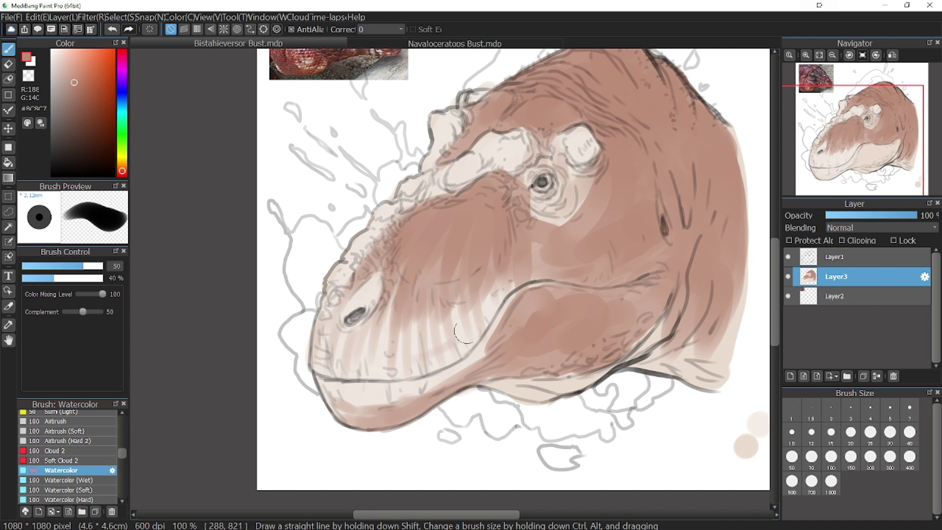
pyautogui.moveTo(768, 344); pyautogui.dragTo(677, 307)
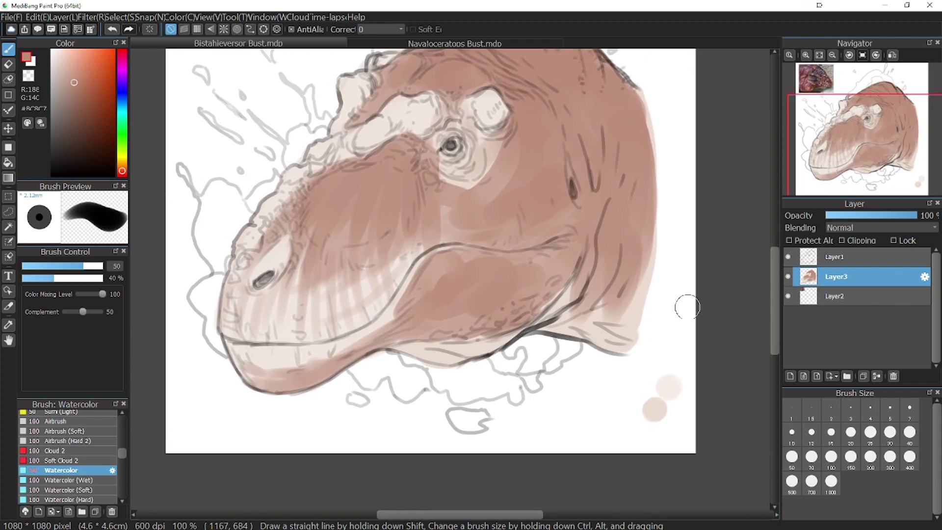
pyautogui.click(679, 419)
# Sample the beige swatch and lighten the chin, lower jaw edge, throat and skin around the eye.
pyautogui.click(9, 325)
pyautogui.click(654, 409)
pyautogui.click(9, 49)
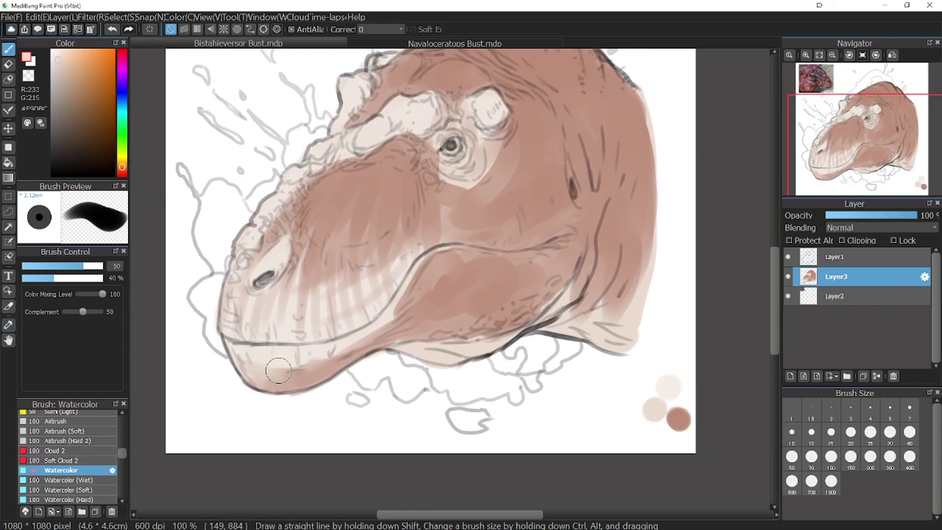
pyautogui.moveTo(279, 370)
pyautogui.mouseDown()
pyautogui.moveTo(363, 344)
pyautogui.moveTo(407, 312)
pyautogui.moveTo(421, 270)
pyautogui.mouseUp()
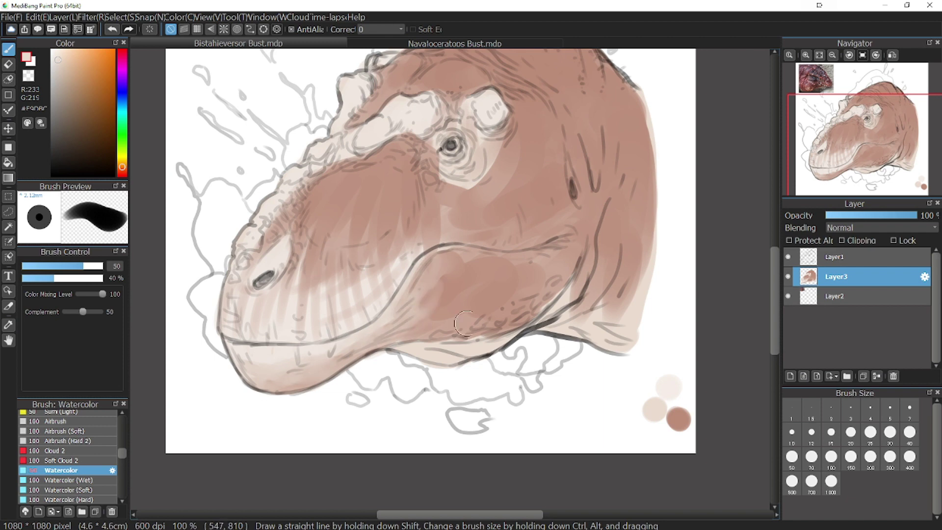
pyautogui.moveTo(465, 324)
pyautogui.mouseDown()
pyautogui.moveTo(551, 297)
pyautogui.moveTo(473, 322)
pyautogui.moveTo(510, 303)
pyautogui.moveTo(613, 191)
pyautogui.moveTo(608, 345)
pyautogui.mouseUp()
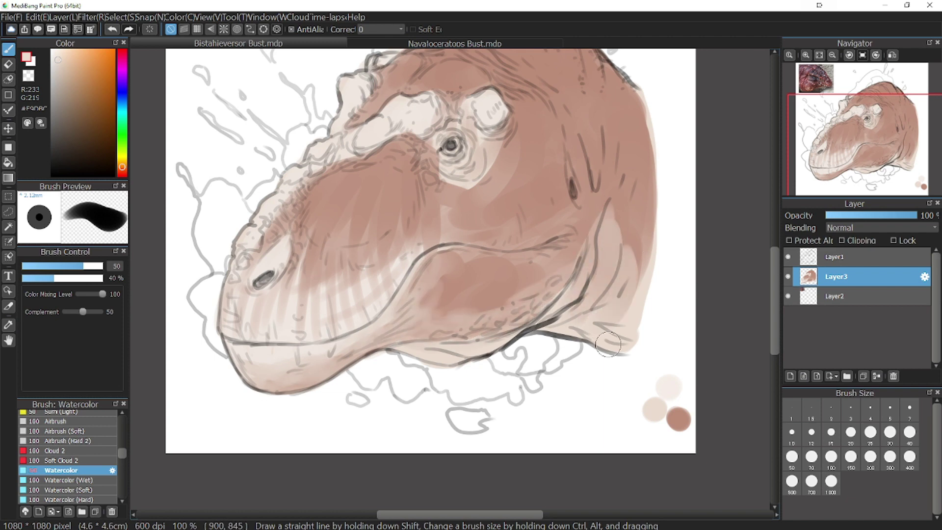
pyautogui.moveTo(875, 147); pyautogui.dragTo(860, 131)
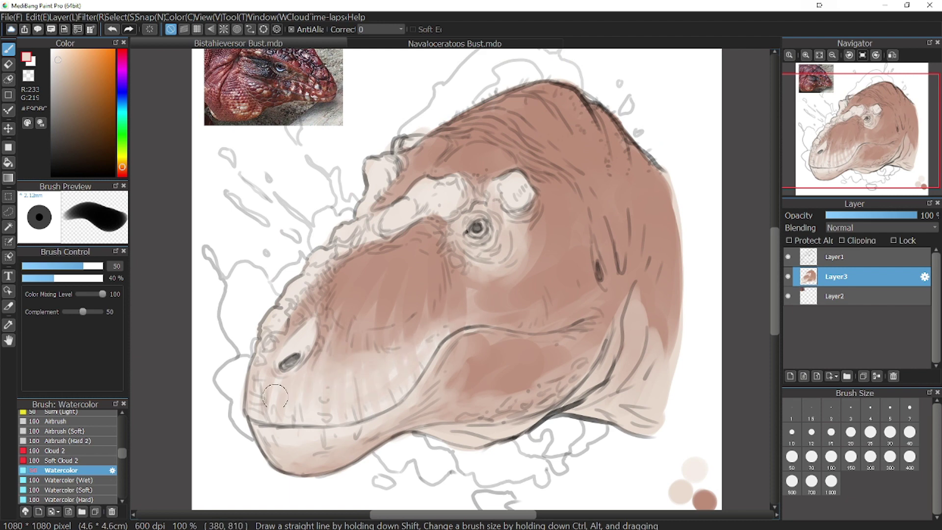
pyautogui.moveTo(306, 303); pyautogui.dragTo(381, 366)
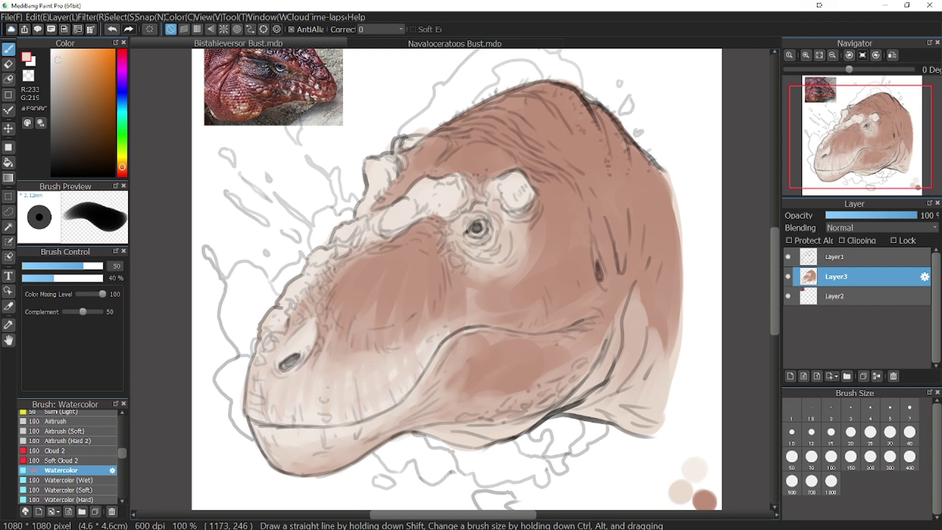
# Sample the reddish-brown swatch and paint small scale patterns along the lips and lower jaw with brush sizes 25 and 20.
pyautogui.moveTo(854, 153); pyautogui.dragTo(858, 146)
pyautogui.press('i')
pyautogui.click(716, 443)
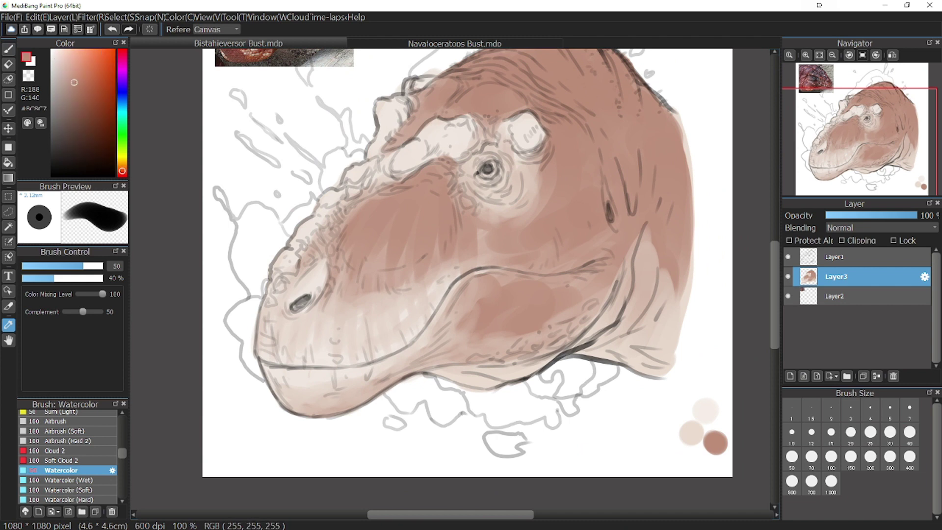
pyautogui.click(9, 49)
pyautogui.click(870, 433)
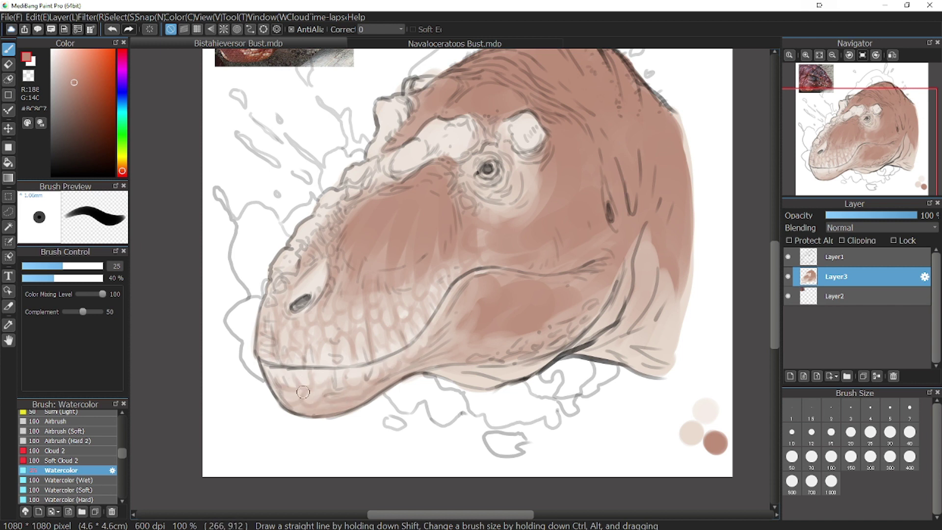
pyautogui.click(850, 433)
pyautogui.moveTo(457, 352)
pyautogui.mouseDown()
pyautogui.moveTo(477, 336)
pyautogui.moveTo(562, 316)
pyautogui.moveTo(611, 279)
pyautogui.mouseUp()
# Deepen the reddish brown on the lower jaw below the mouth line with brush size 50.
pyautogui.click(909, 433)
pyautogui.click(792, 457)
pyautogui.moveTo(464, 299); pyautogui.dragTo(451, 342)
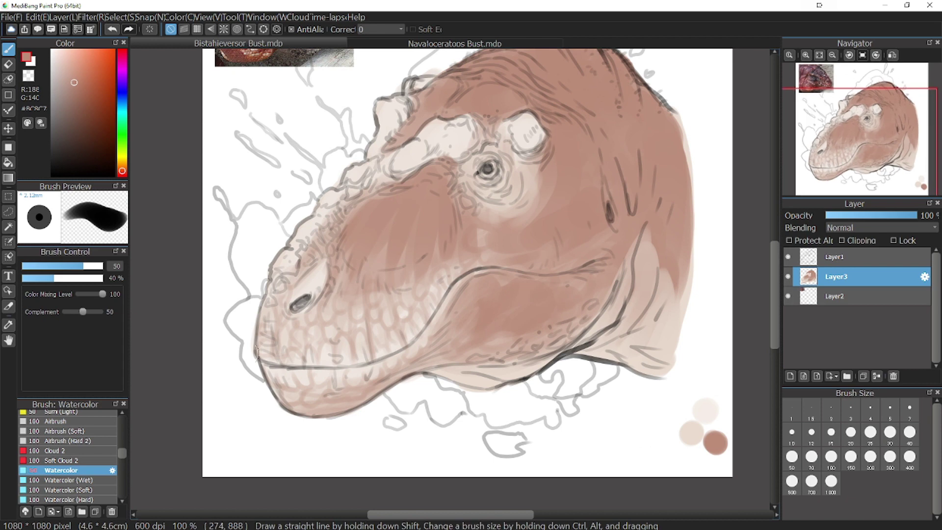
# Sample beige from the head and paint a light band from behind the brow past the ear opening onto the neck.
pyautogui.keyDown('alt'); pyautogui.click(319, 226); pyautogui.keyUp('alt')
pyautogui.moveTo(630, 253)
pyautogui.mouseDown()
pyautogui.moveTo(605, 132)
pyautogui.moveTo(602, 140)
pyautogui.moveTo(552, 100)
pyautogui.mouseUp()
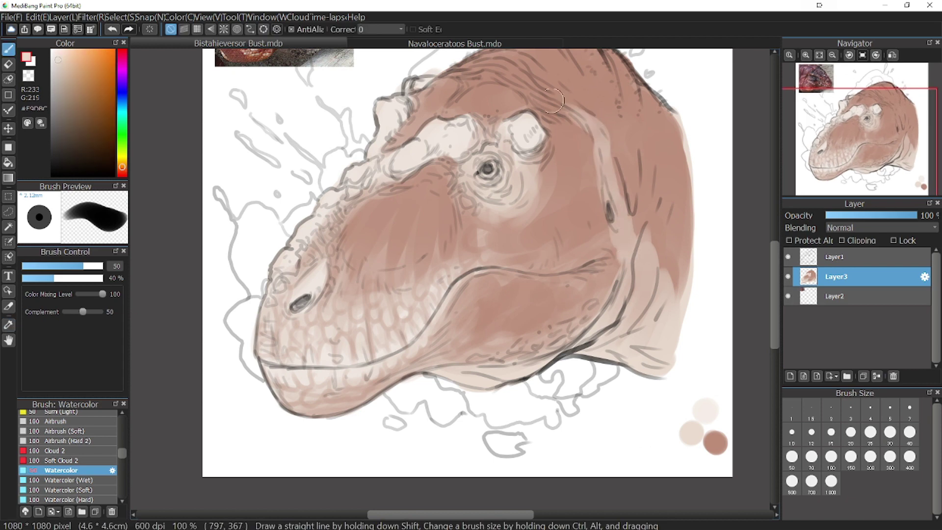
pyautogui.moveTo(605, 177); pyautogui.dragTo(604, 289)
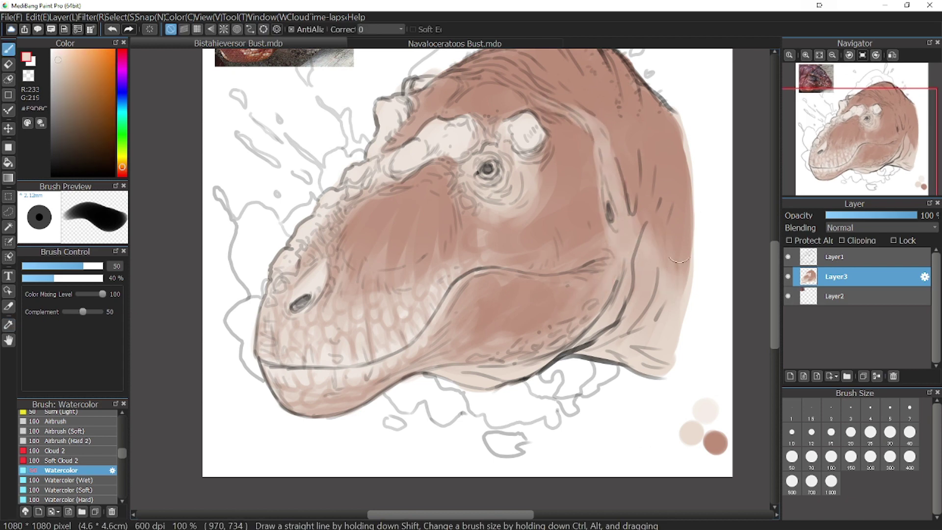
pyautogui.moveTo(679, 251); pyautogui.dragTo(679, 240)
# Sample a dark red from the reference photo and dab its swatch beside the other palette colours.
pyautogui.moveTo(854, 123); pyautogui.dragTo(844, 127)
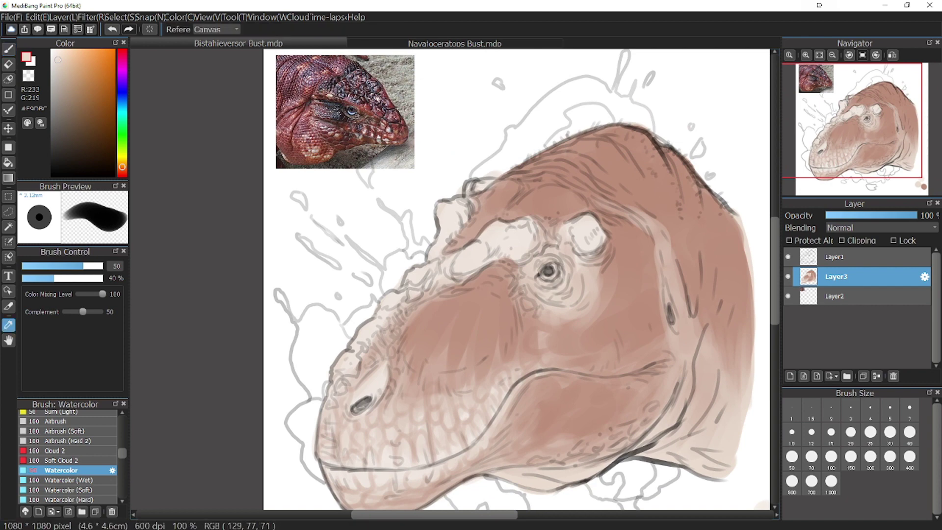
pyautogui.click(314, 126)
pyautogui.press('b')
pyautogui.click(871, 171)
pyautogui.click(642, 362)
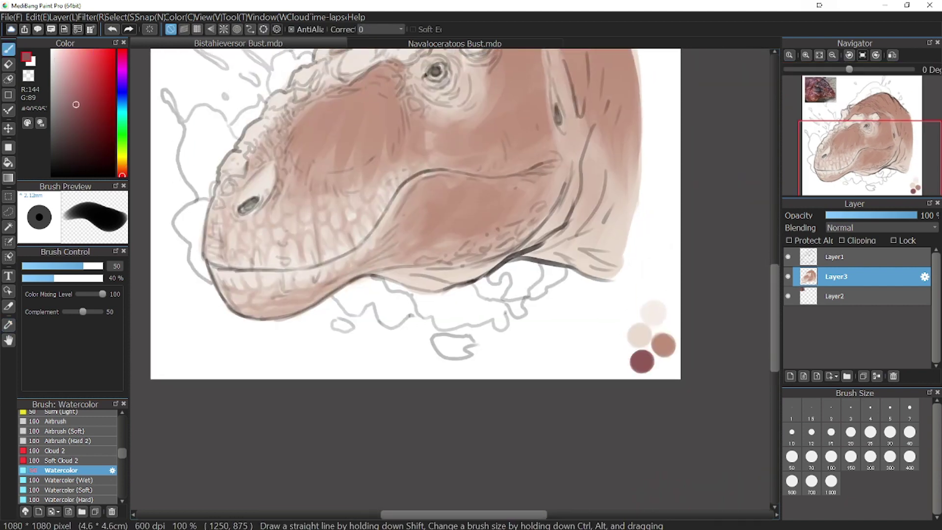
# Paint the dark red over the crown and back of the head, ending in rounded spots down the neck and behind the eye.
pyautogui.moveTo(871, 143); pyautogui.dragTo(864, 133)
pyautogui.moveTo(475, 124)
pyautogui.mouseDown()
pyautogui.moveTo(428, 137)
pyautogui.moveTo(373, 187)
pyautogui.moveTo(490, 142)
pyautogui.moveTo(535, 93)
pyautogui.moveTo(562, 135)
pyautogui.moveTo(633, 171)
pyautogui.moveTo(516, 147)
pyautogui.moveTo(539, 186)
pyautogui.moveTo(612, 226)
pyautogui.moveTo(645, 285)
pyautogui.mouseUp()
pyautogui.click(653, 308)
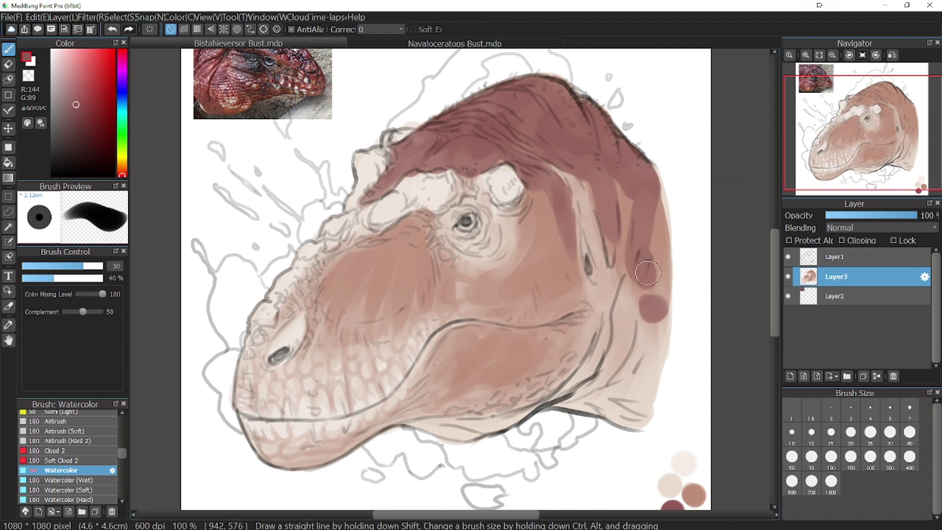
pyautogui.moveTo(650, 216); pyautogui.dragTo(665, 252)
pyautogui.moveTo(589, 225); pyautogui.dragTo(611, 276)
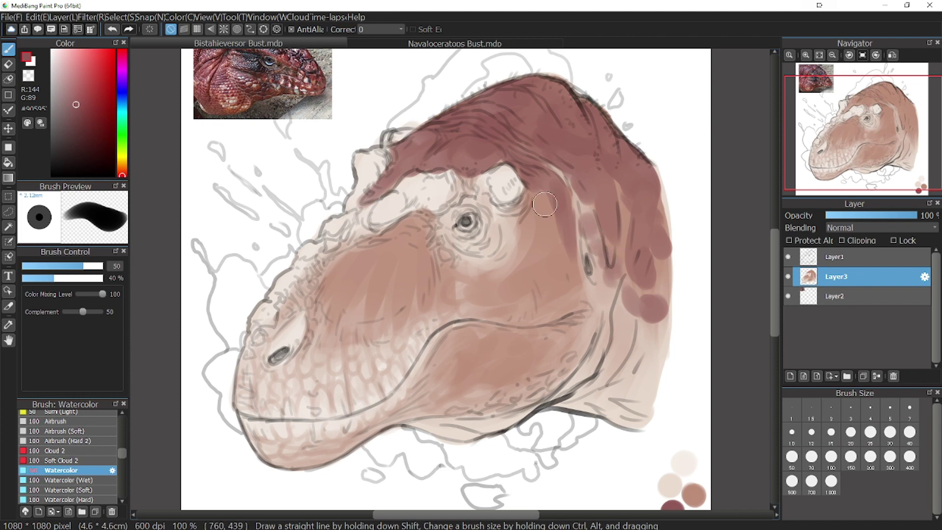
pyautogui.moveTo(543, 203); pyautogui.dragTo(540, 224)
pyautogui.moveTo(499, 155)
pyautogui.mouseDown()
pyautogui.moveTo(423, 155)
pyautogui.moveTo(374, 189)
pyautogui.mouseUp()
pyautogui.moveTo(433, 143)
pyautogui.mouseDown()
pyautogui.moveTo(505, 149)
pyautogui.moveTo(576, 135)
pyautogui.moveTo(646, 260)
pyautogui.mouseUp()
pyautogui.moveTo(607, 218); pyautogui.dragTo(604, 191)
# Shade the upper snout and the area in front of the eye with dark red, adding a spot on the snout.
pyautogui.moveTo(863, 140); pyautogui.dragTo(845, 148)
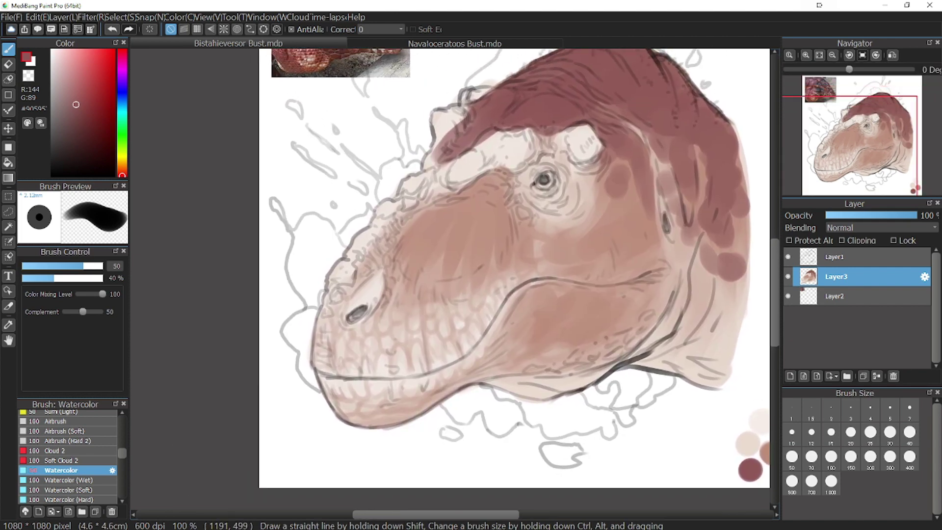
pyautogui.moveTo(496, 178)
pyautogui.mouseDown()
pyautogui.moveTo(483, 199)
pyautogui.moveTo(422, 228)
pyautogui.mouseUp()
pyautogui.moveTo(504, 205)
pyautogui.mouseDown()
pyautogui.moveTo(462, 221)
pyautogui.moveTo(507, 212)
pyautogui.mouseUp()
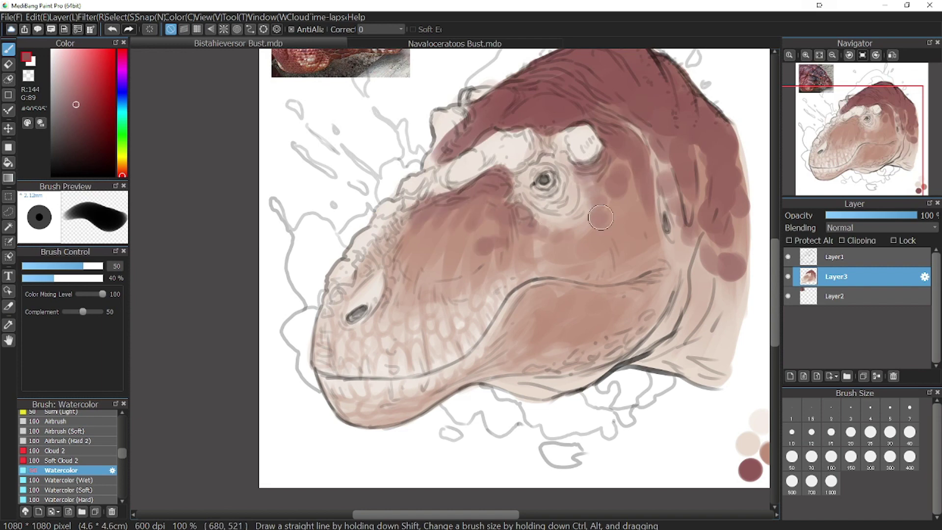
# Dab rounded dark red scale spots across the cheek, lower jaw and upper snout.
pyautogui.moveTo(601, 217); pyautogui.dragTo(593, 226)
pyautogui.moveTo(856, 141); pyautogui.dragTo(848, 135)
pyautogui.click(603, 265)
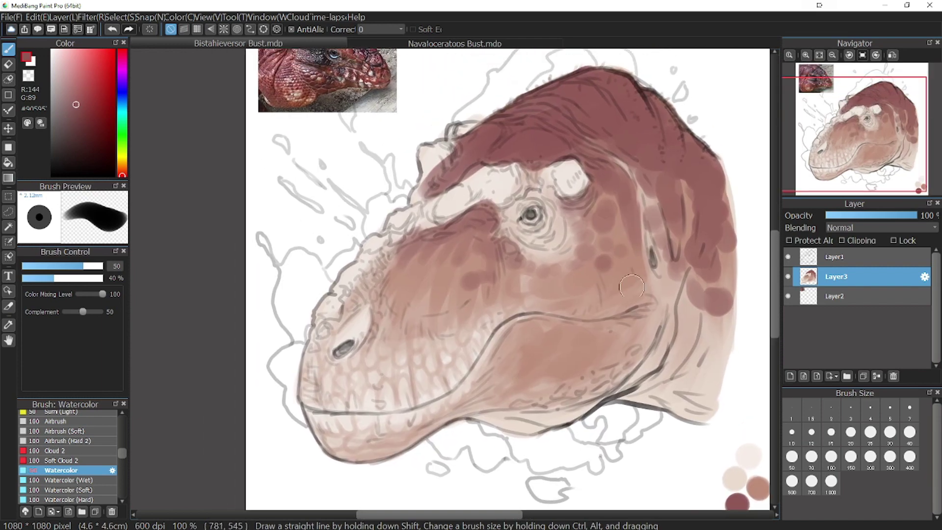
pyautogui.scroll(3, 549, 402)
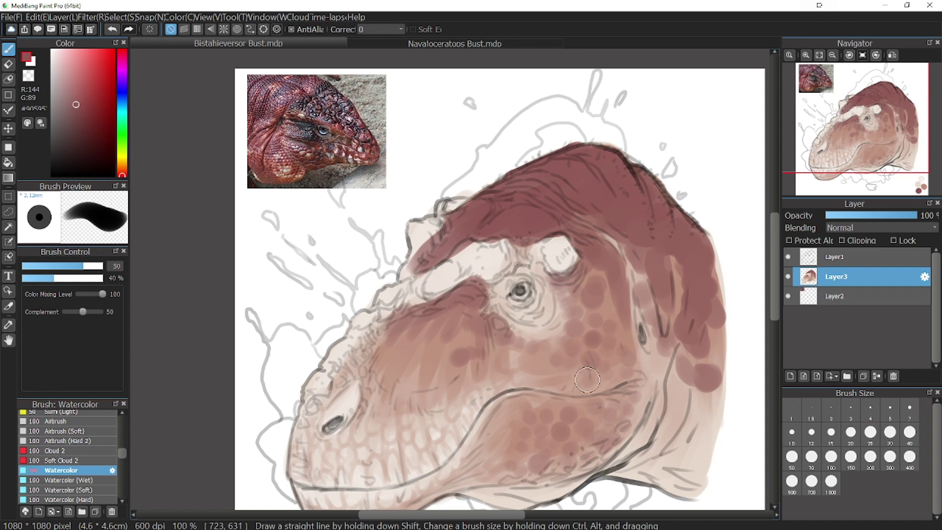
pyautogui.moveTo(877, 158); pyautogui.dragTo(859, 140)
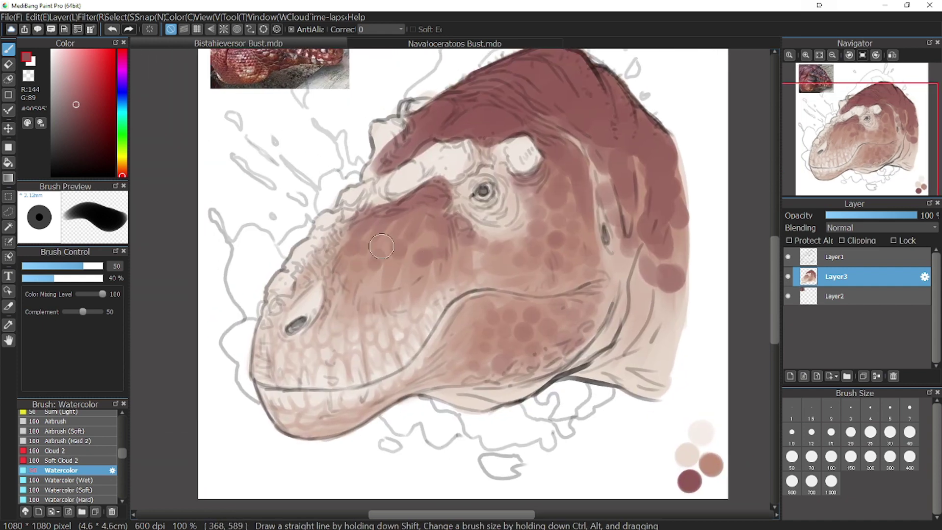
# Sample the reddish brown swatch and paint it over the brow bumps, the far horn and the ridge down to the nostril.
pyautogui.click(9, 325)
pyautogui.click(711, 465)
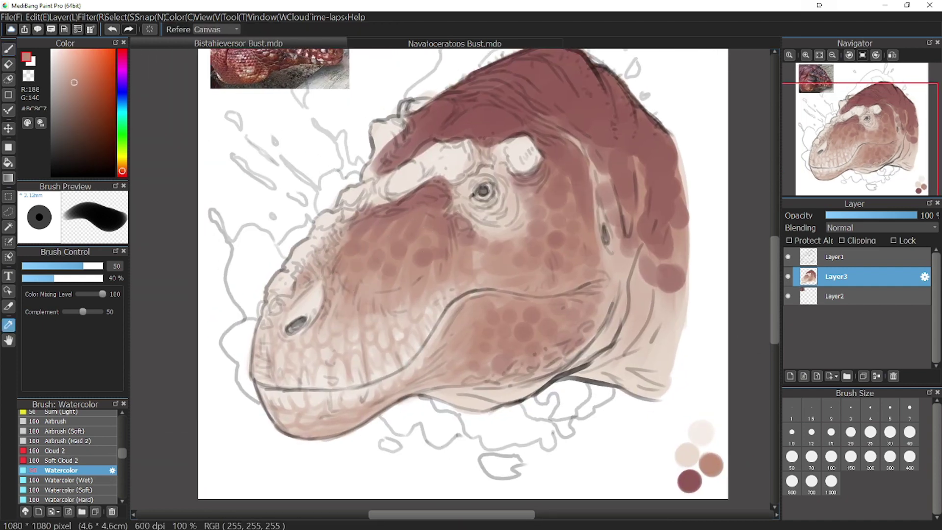
pyautogui.click(8, 49)
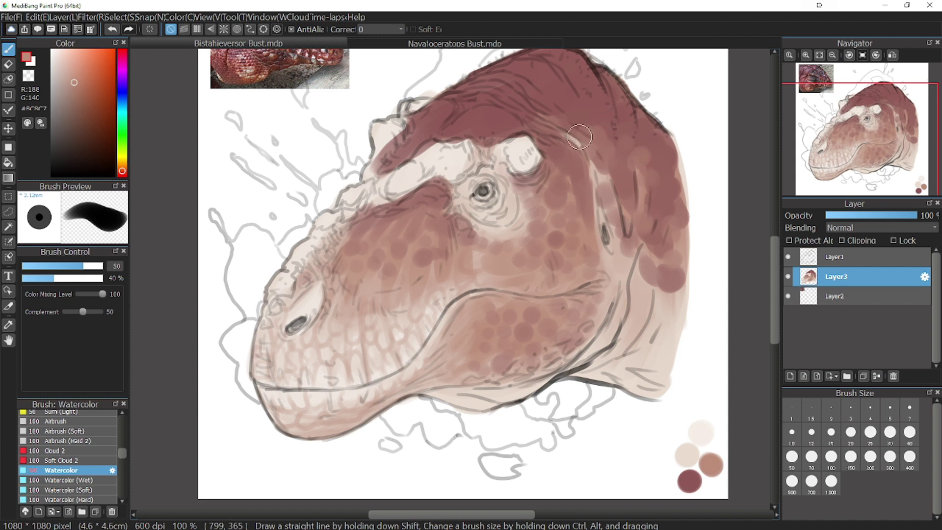
pyautogui.moveTo(510, 102); pyautogui.dragTo(547, 126)
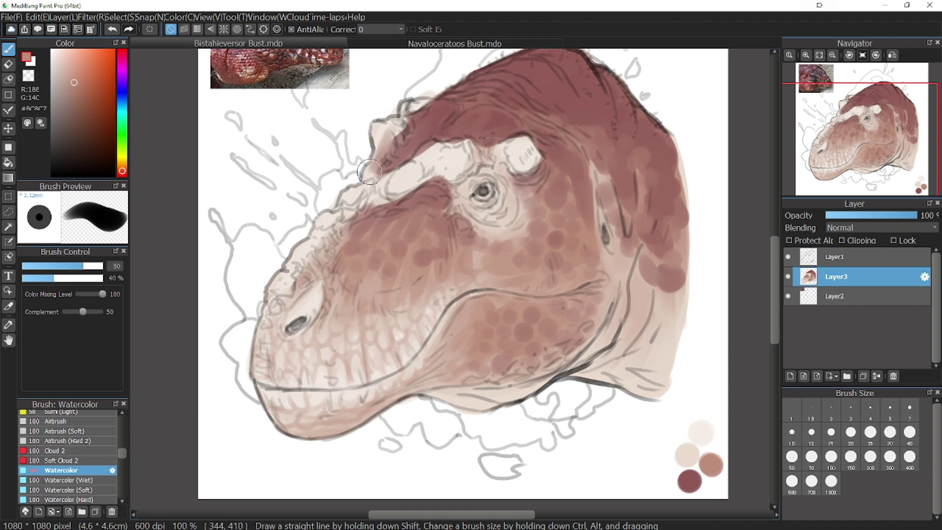
pyautogui.moveTo(370, 172); pyautogui.dragTo(387, 128)
pyautogui.moveTo(430, 170); pyautogui.dragTo(461, 148)
pyautogui.moveTo(531, 157); pyautogui.dragTo(469, 149)
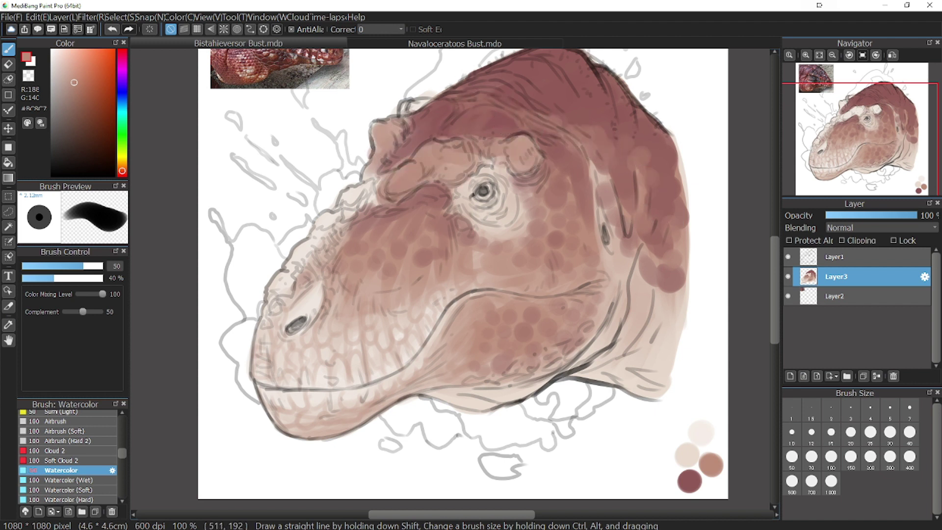
pyautogui.moveTo(387, 172)
pyautogui.mouseDown()
pyautogui.moveTo(314, 241)
pyautogui.moveTo(266, 325)
pyautogui.mouseUp()
# Sample the beige swatch and highlight the tops of the brow bumps, the far horn and the snout ridge.
pyautogui.click(9, 325)
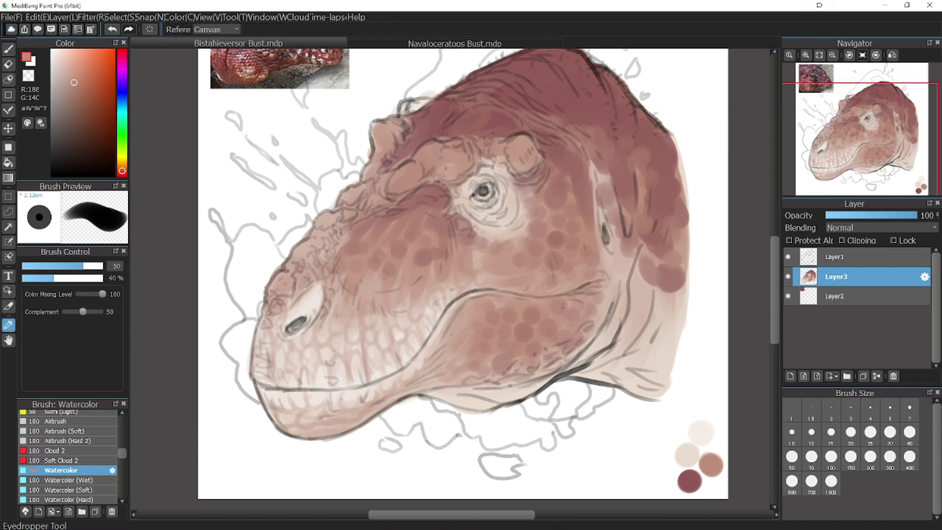
pyautogui.click(687, 455)
pyautogui.click(8, 49)
pyautogui.moveTo(485, 169); pyautogui.dragTo(500, 153)
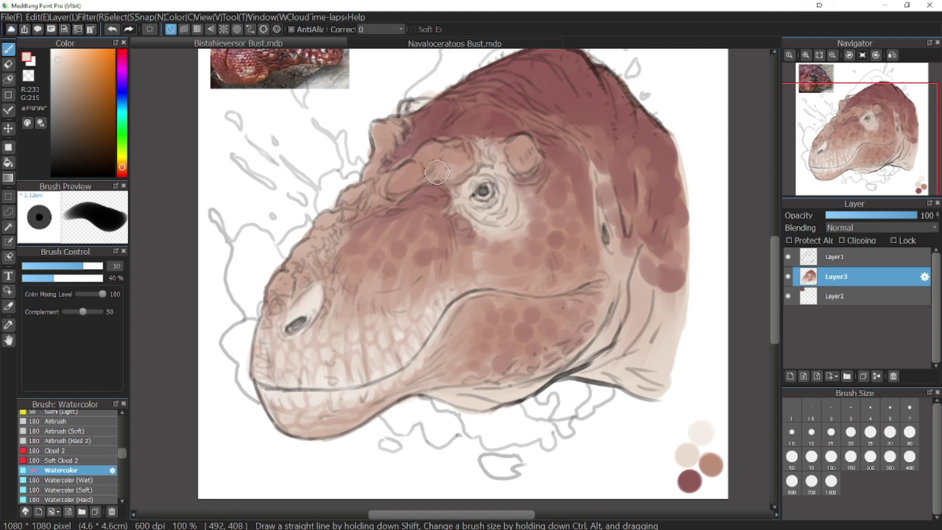
pyautogui.moveTo(436, 172); pyautogui.dragTo(338, 208)
pyautogui.moveTo(426, 154); pyautogui.dragTo(453, 162)
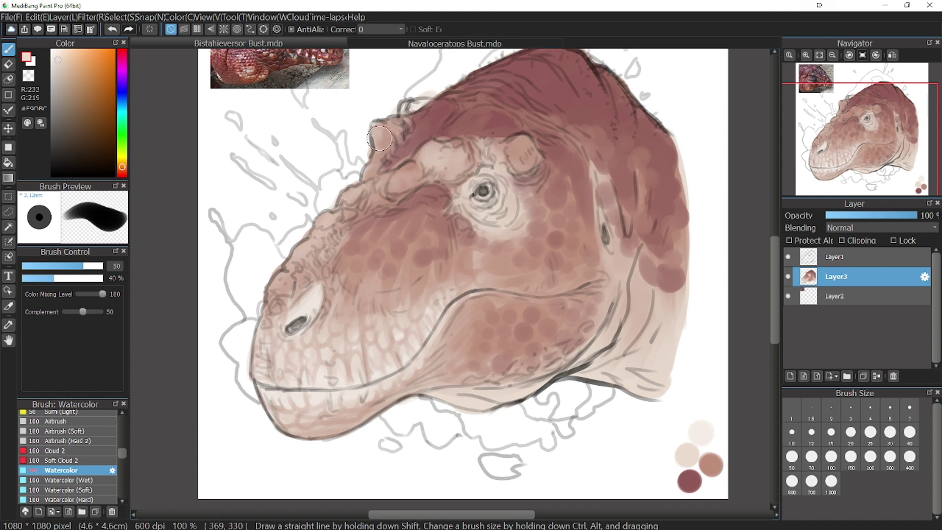
pyautogui.moveTo(380, 138); pyautogui.dragTo(413, 108)
# Dab pale and beige scale highlights over the snout, cheek and jaw, and lighten the spots at the end of the neck patch.
pyautogui.keyDown('alt'); pyautogui.click(479, 286); pyautogui.keyUp('alt')
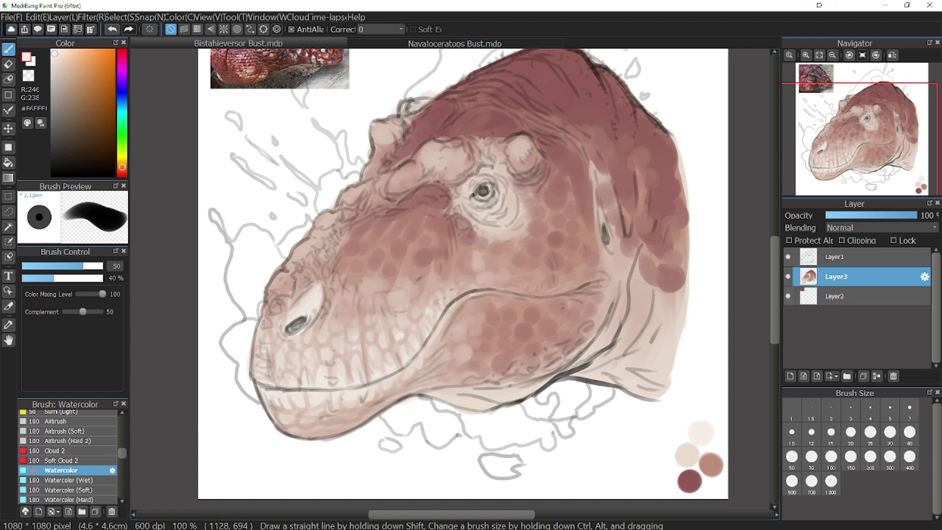
pyautogui.press('alt')
pyautogui.keyDown('alt'); pyautogui.click(687, 455); pyautogui.keyUp('alt')
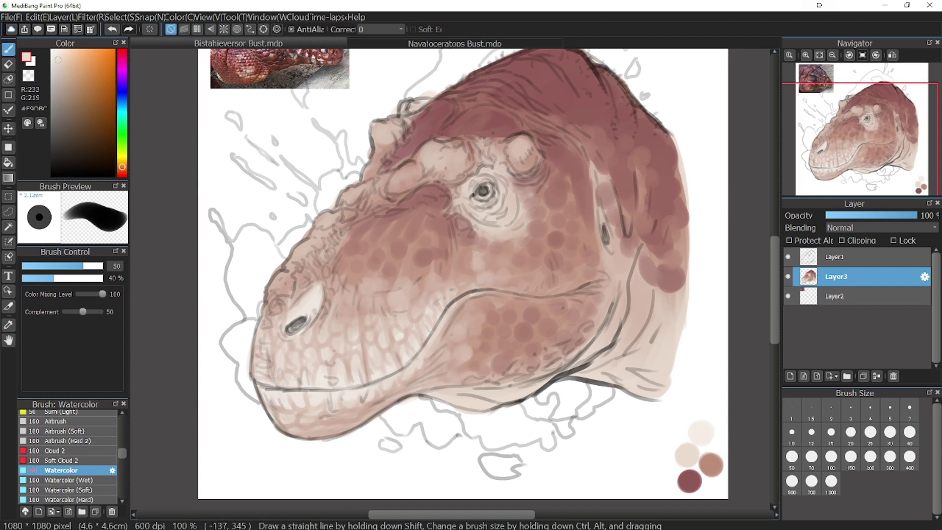
pyautogui.moveTo(649, 263); pyautogui.dragTo(648, 273)
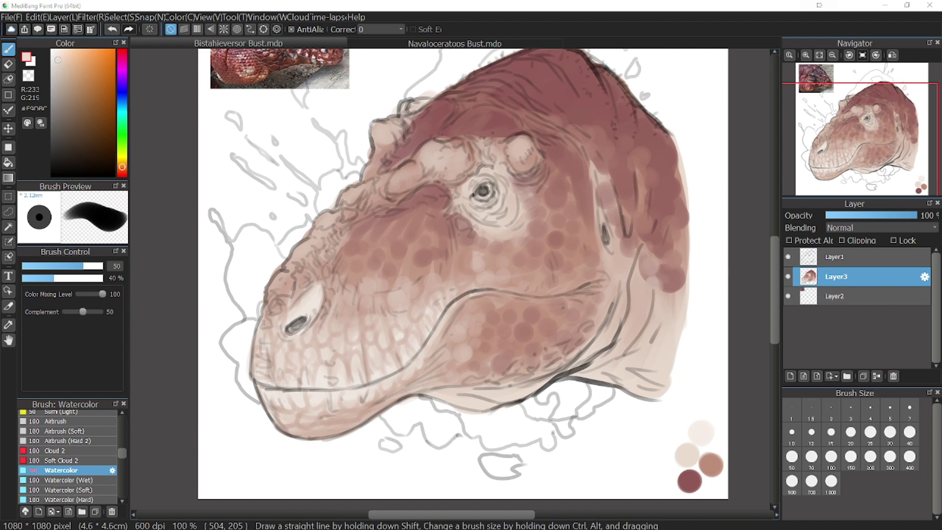
# Sample a dark tone from the reference photo, lighten it to a dark maroon and dab its swatch beside the palette colours.
pyautogui.moveTo(863, 147); pyautogui.dragTo(858, 122)
pyautogui.press('alt')
pyautogui.keyDown('alt'); pyautogui.click(269, 97); pyautogui.keyUp('alt')
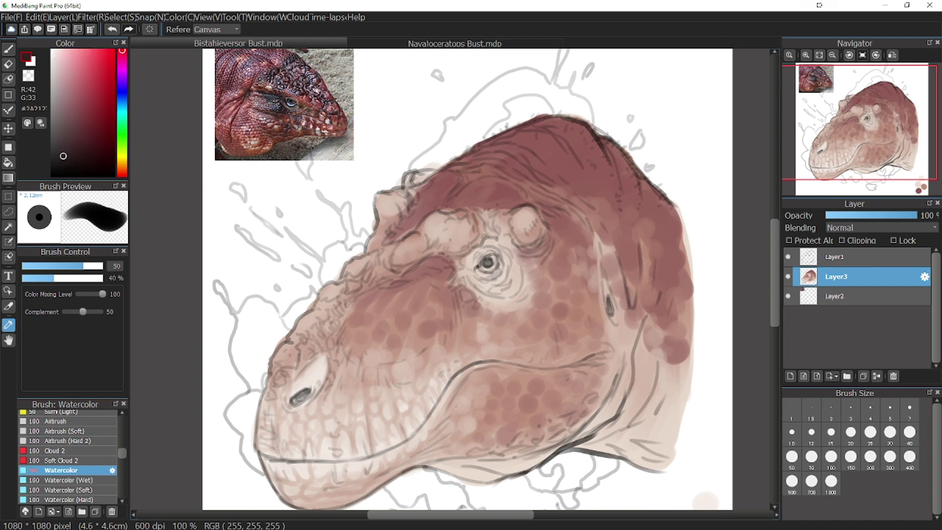
pyautogui.click(69, 136)
pyautogui.click(872, 166)
pyautogui.click(611, 385)
# Paint dark maroon bands from the back of the crown down along the neck folds.
pyautogui.click(877, 149)
pyautogui.moveTo(877, 150); pyautogui.dragTo(868, 138)
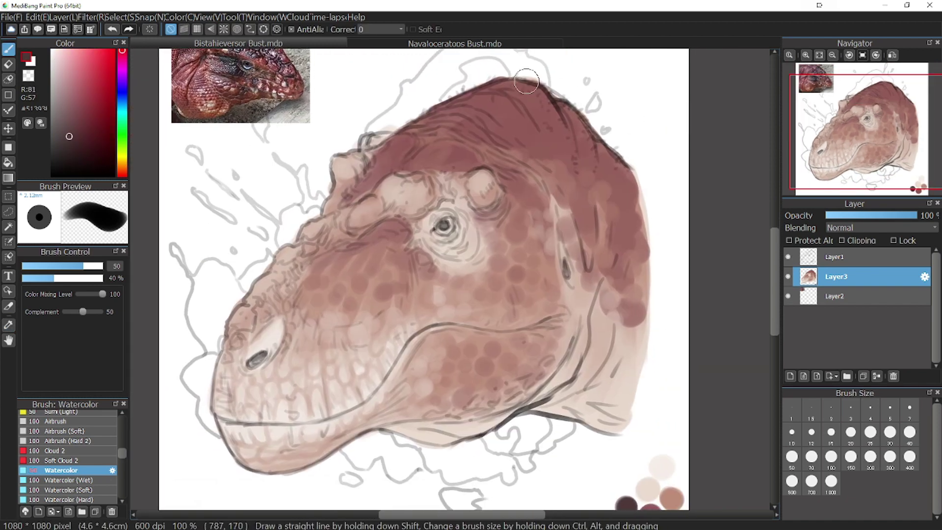
pyautogui.moveTo(538, 97); pyautogui.dragTo(564, 137)
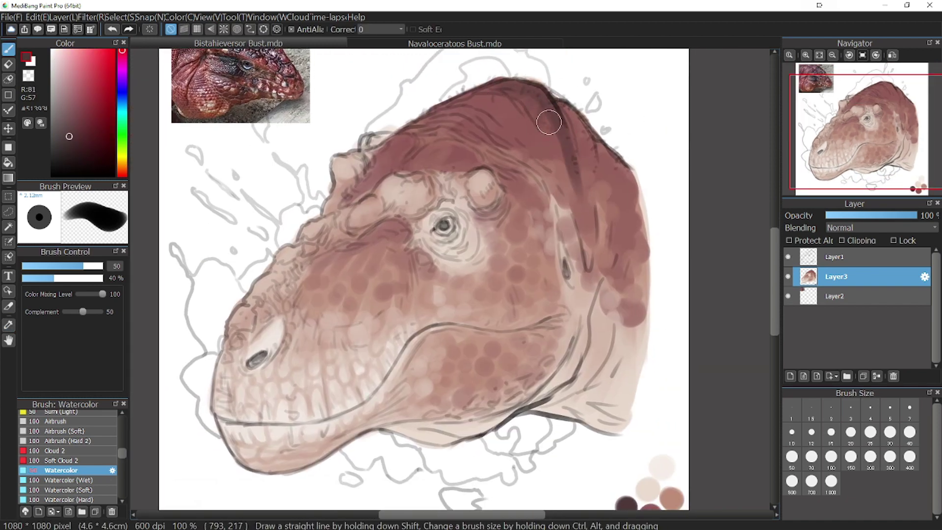
pyautogui.moveTo(565, 104)
pyautogui.mouseDown()
pyautogui.moveTo(575, 170)
pyautogui.moveTo(591, 177)
pyautogui.moveTo(600, 231)
pyautogui.mouseUp()
pyautogui.moveTo(609, 154); pyautogui.dragTo(617, 233)
pyautogui.moveTo(626, 181); pyautogui.dragTo(633, 240)
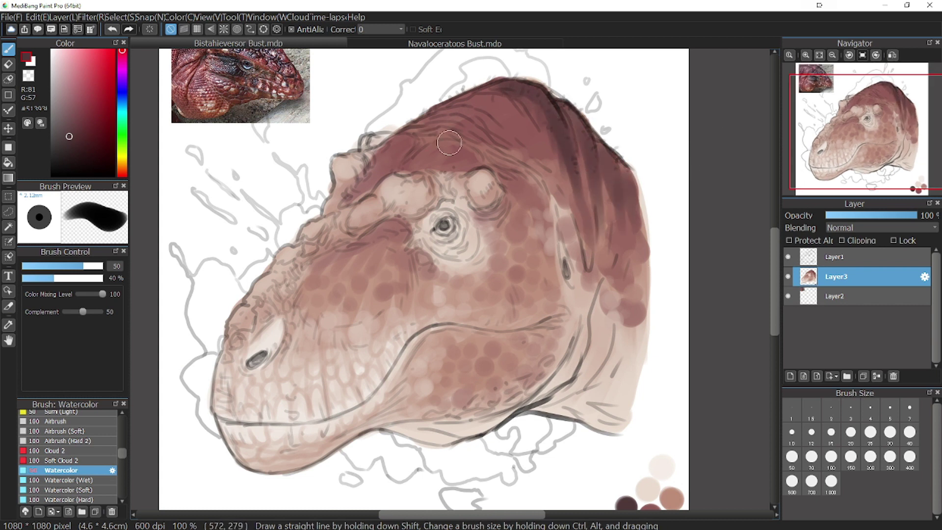
# Cover the crown with dark maroon and extend it behind the brow toward the neck, adding patches on the rear lower jaw.
pyautogui.moveTo(415, 160)
pyautogui.mouseDown()
pyautogui.moveTo(431, 150)
pyautogui.moveTo(388, 155)
pyautogui.moveTo(442, 148)
pyautogui.mouseUp()
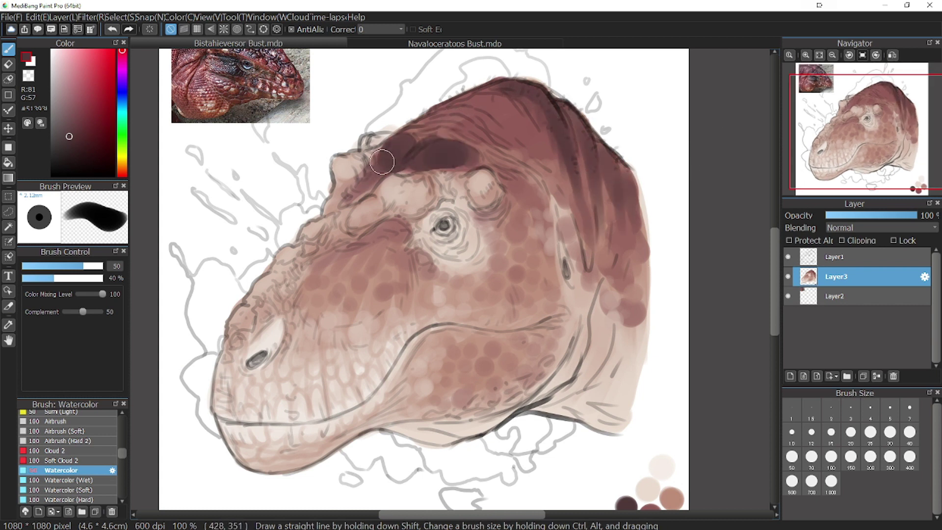
pyautogui.moveTo(382, 162)
pyautogui.mouseDown()
pyautogui.moveTo(467, 116)
pyautogui.moveTo(549, 117)
pyautogui.mouseUp()
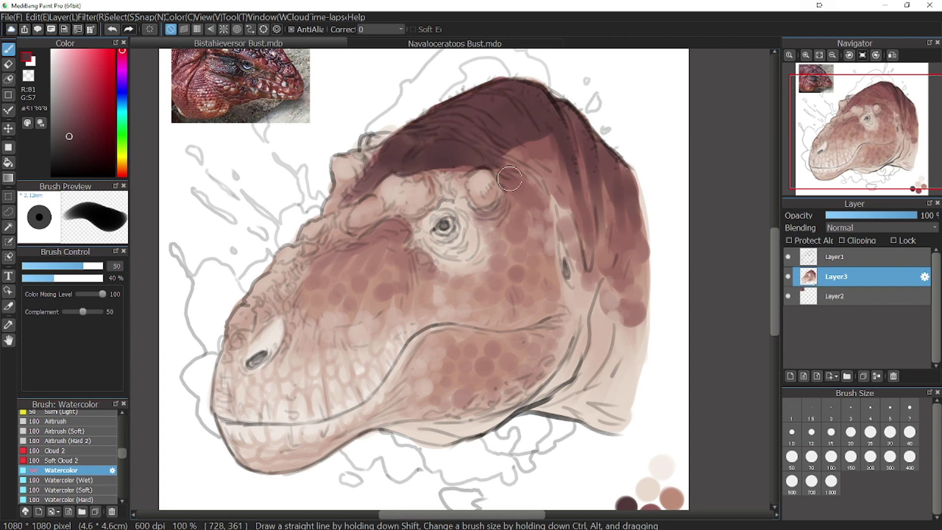
pyautogui.moveTo(509, 178); pyautogui.dragTo(529, 191)
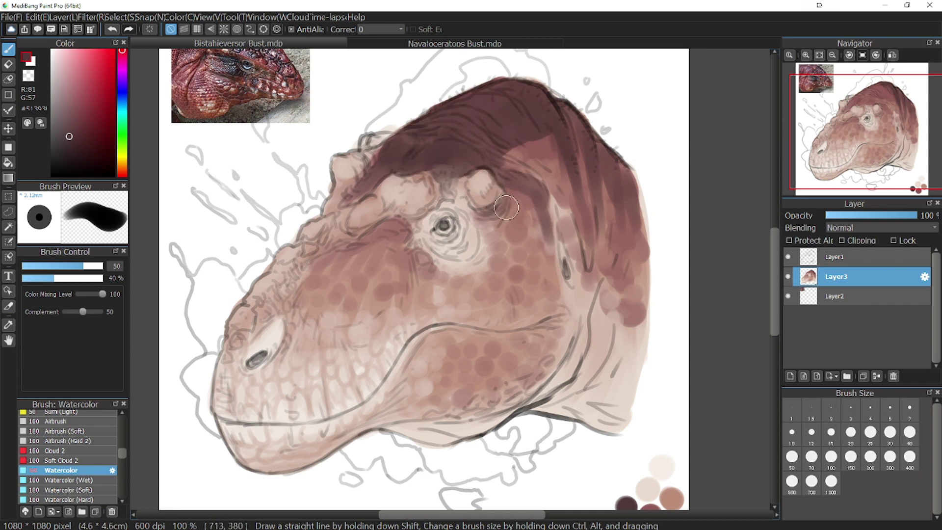
pyautogui.moveTo(528, 159)
pyautogui.mouseDown()
pyautogui.moveTo(535, 141)
pyautogui.moveTo(610, 272)
pyautogui.mouseUp()
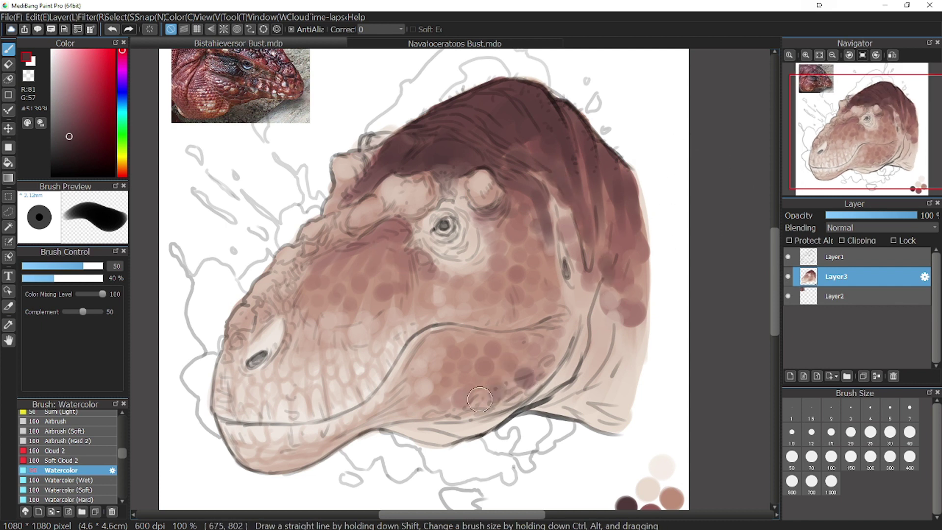
# Set the brush size to 25, dab small dark maroon spots over the lower jaw and upper snout, and fill the nostril.
pyautogui.click(870, 432)
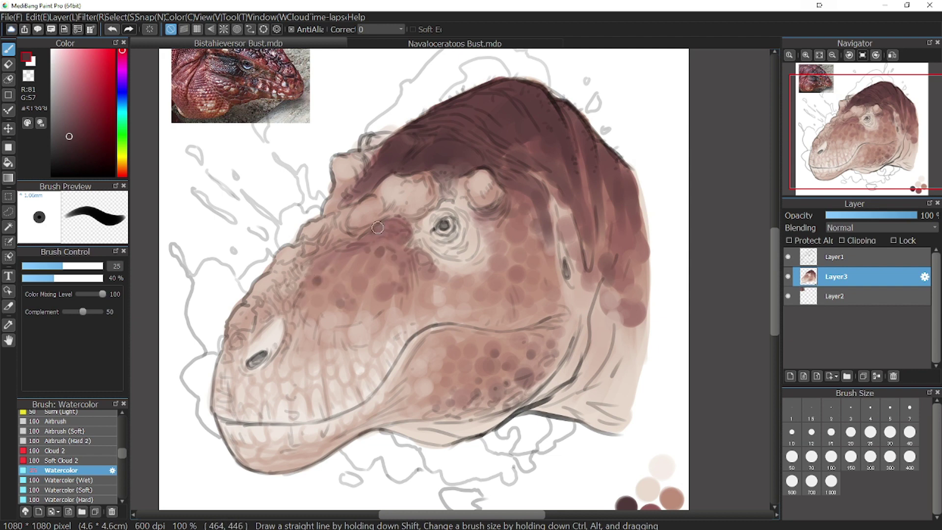
pyautogui.moveTo(536, 229); pyautogui.dragTo(596, 162)
pyautogui.moveTo(319, 291); pyautogui.dragTo(312, 294)
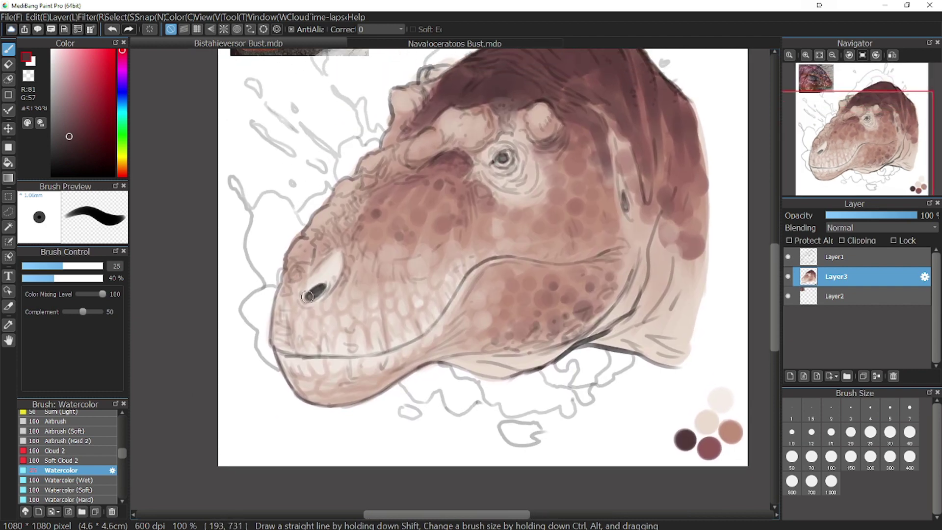
# Dab small reddish brown spots along the back edge of the neck and shade the eye's front corner with dark maroon.
pyautogui.moveTo(614, 143); pyautogui.dragTo(527, 176)
pyautogui.keyDown('alt'); pyautogui.click(644, 464); pyautogui.keyUp('alt')
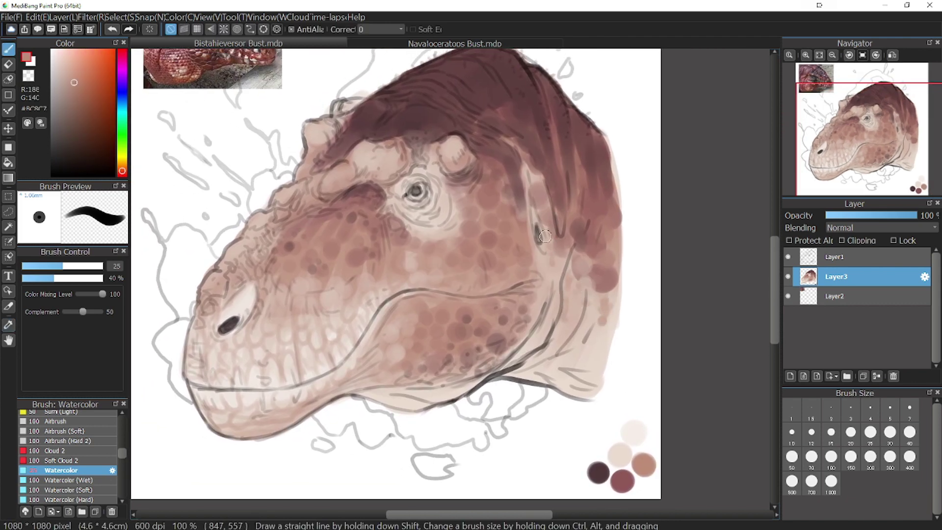
pyautogui.click(603, 343)
pyautogui.click(612, 324)
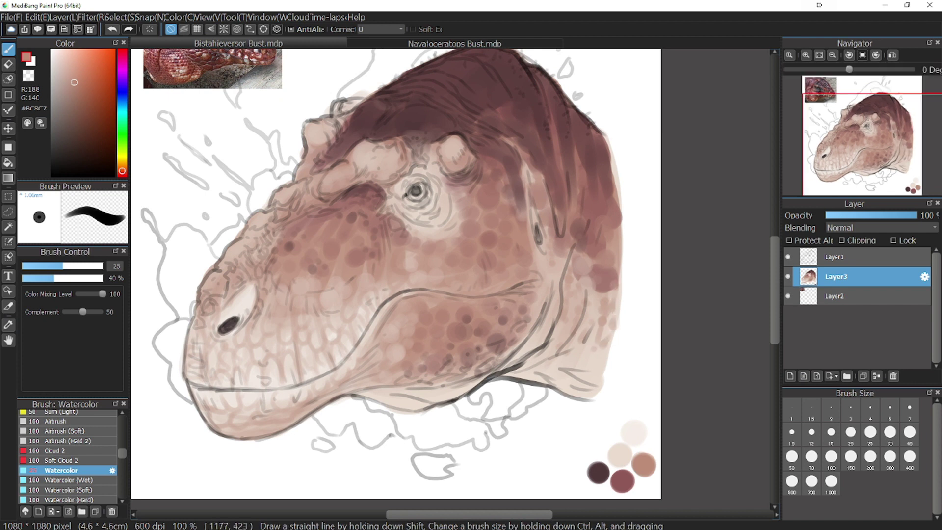
pyautogui.keyDown('alt'); pyautogui.click(397, 212); pyautogui.keyUp('alt')
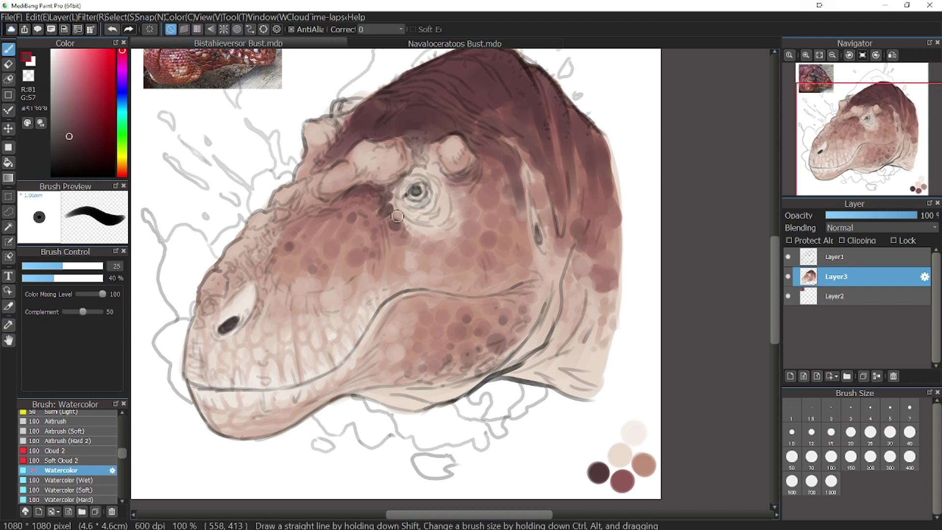
# Sample the muted red of the neck and the reddish brown swatch, and paint lighter streaks over the dark crown and neck folds.
pyautogui.moveTo(768, 306); pyautogui.dragTo(802, 313)
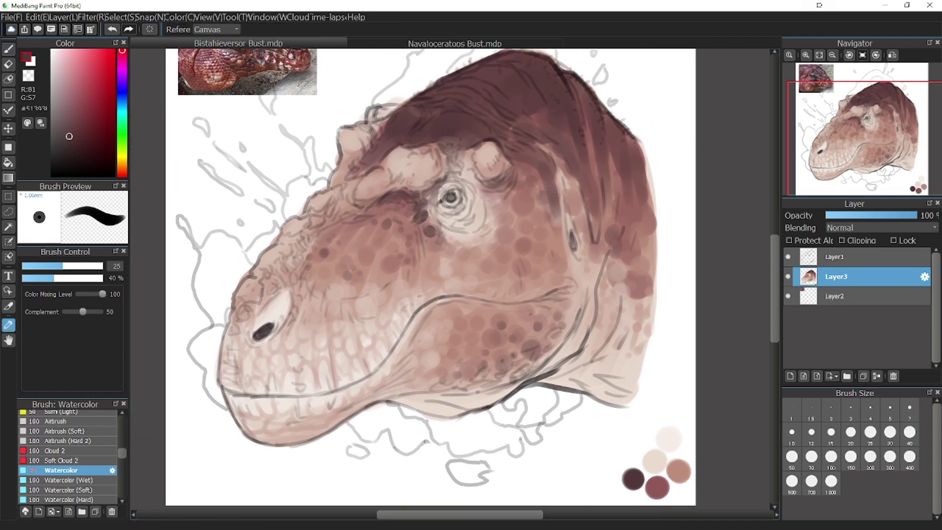
pyautogui.keyDown('alt'); pyautogui.click(637, 286); pyautogui.keyUp('alt')
pyautogui.press('b')
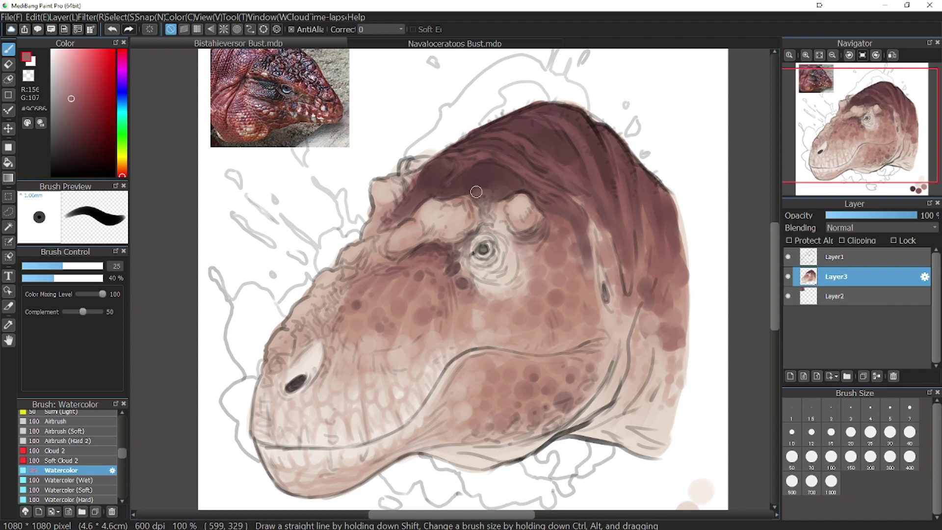
pyautogui.moveTo(373, 232); pyautogui.dragTo(394, 227)
pyautogui.moveTo(394, 228); pyautogui.dragTo(334, 104)
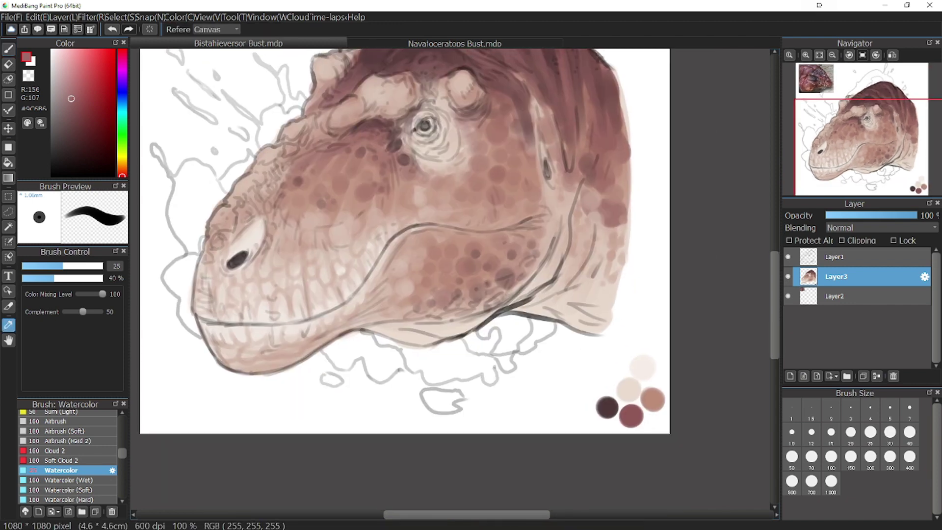
pyautogui.keyDown('alt'); pyautogui.click(650, 393); pyautogui.keyUp('alt')
pyautogui.moveTo(649, 393); pyautogui.dragTo(677, 506)
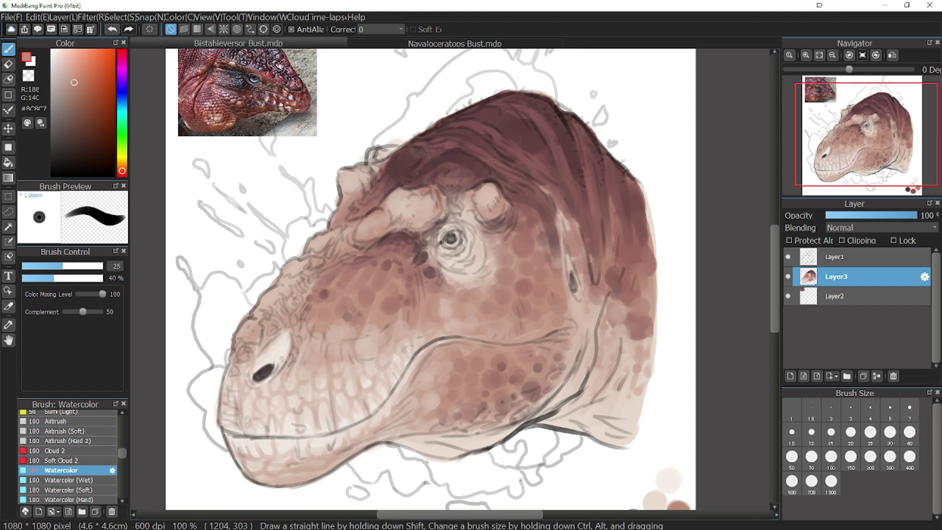
# Sample dark maroon, set the brush size to 40 and deepen the shading above and around the brow bumps.
pyautogui.click(885, 166)
pyautogui.click(8, 325)
pyautogui.click(548, 381)
pyautogui.click(8, 49)
pyautogui.click(909, 433)
pyautogui.moveTo(449, 279); pyautogui.dragTo(525, 454)
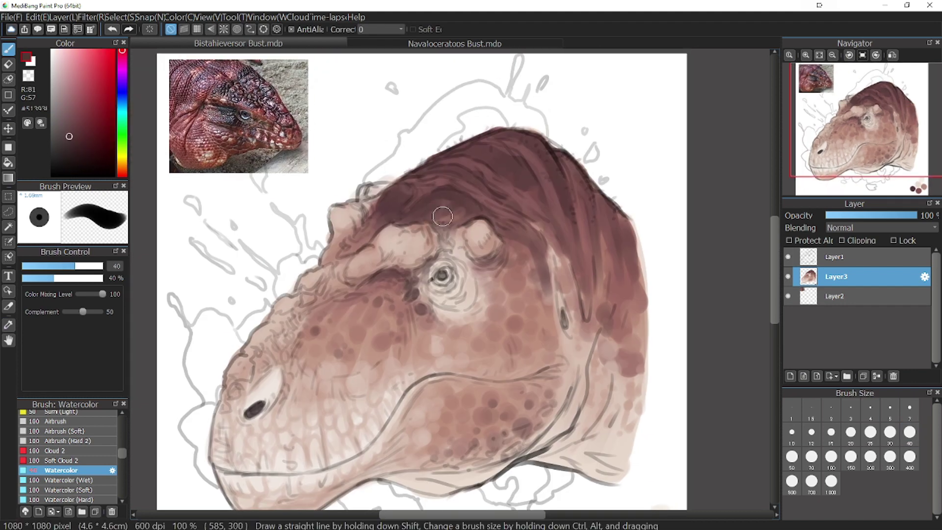
pyautogui.moveTo(873, 154); pyautogui.dragTo(865, 137)
# Sample the beige swatch and switch the watercolor brush to the reddish brown swatch.
pyautogui.click(8, 324)
pyautogui.click(663, 468)
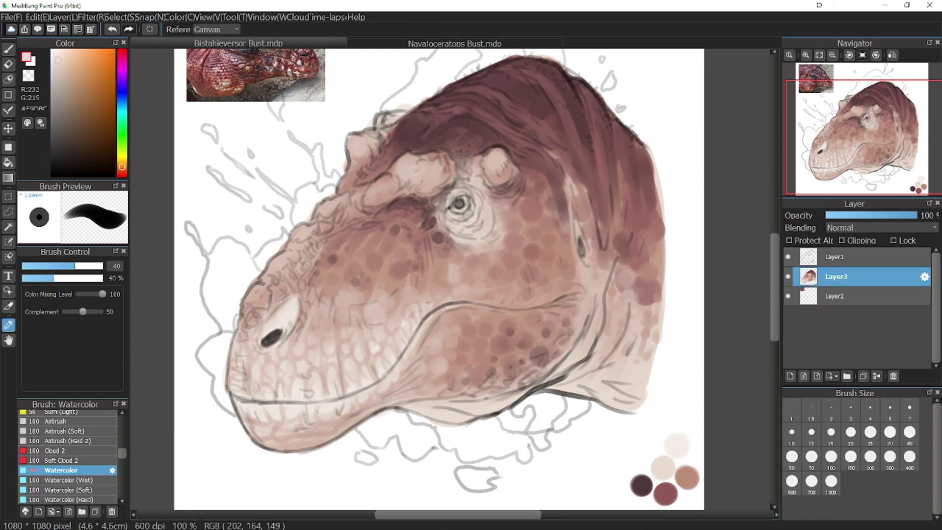
pyautogui.click(687, 478)
pyautogui.click(9, 49)
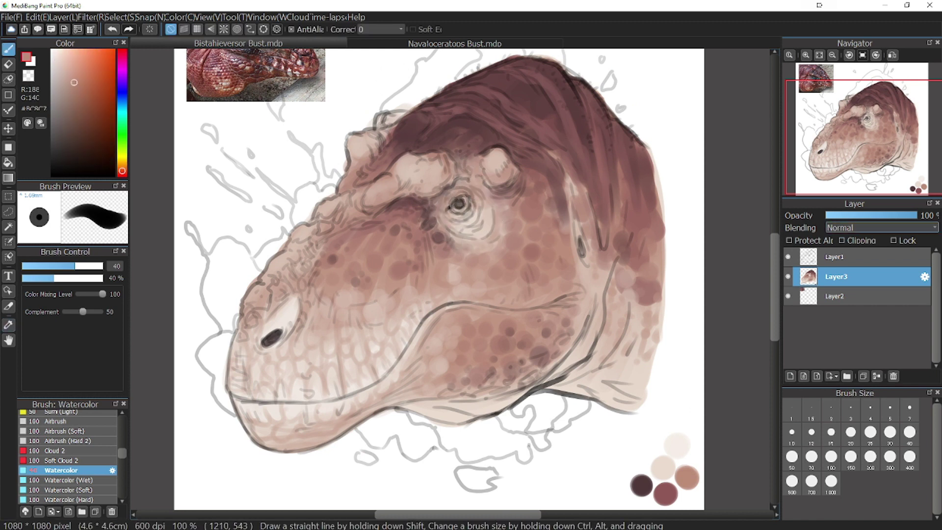
# Sample dark maroon, reduce the brush size to 25, darken the eye and its front corner, and ring the socket with scale spots.
pyautogui.keyDown('alt'); pyautogui.click(446, 211); pyautogui.keyUp('alt')
pyautogui.press('[')
pyautogui.press('[')
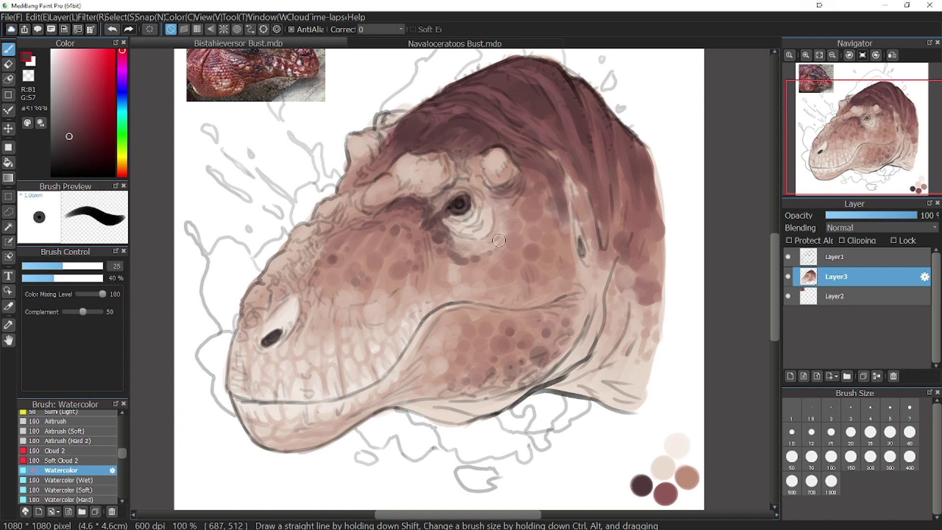
pyautogui.moveTo(508, 191); pyautogui.dragTo(526, 173)
pyautogui.moveTo(855, 131); pyautogui.dragTo(848, 113)
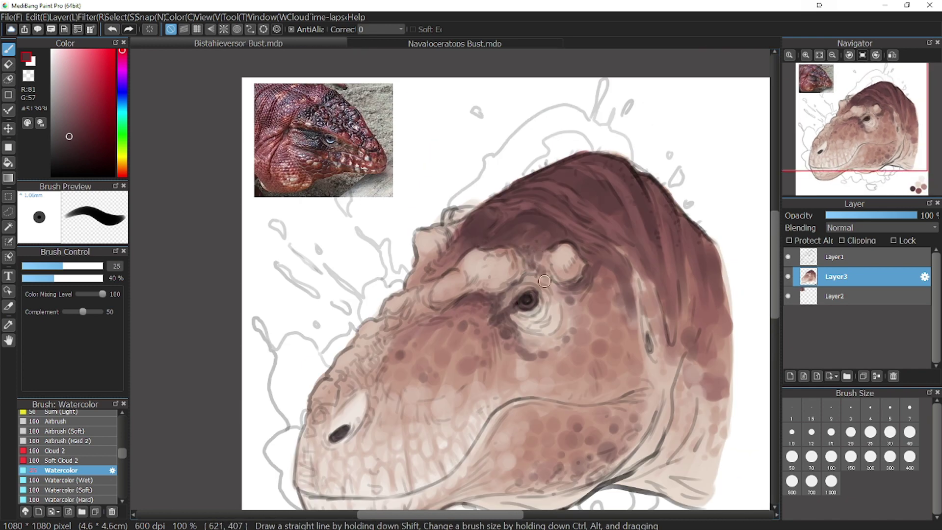
# Paint a pale blue tint around the dark pupil and along the lower part of the eye.
pyautogui.moveTo(869, 160); pyautogui.dragTo(852, 124)
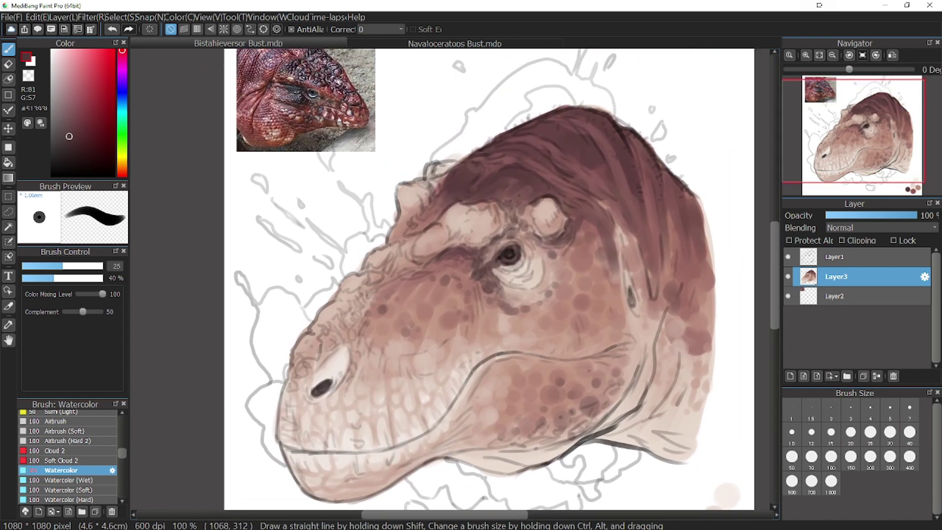
pyautogui.keyDown('alt'); pyautogui.click(506, 268); pyautogui.keyUp('alt')
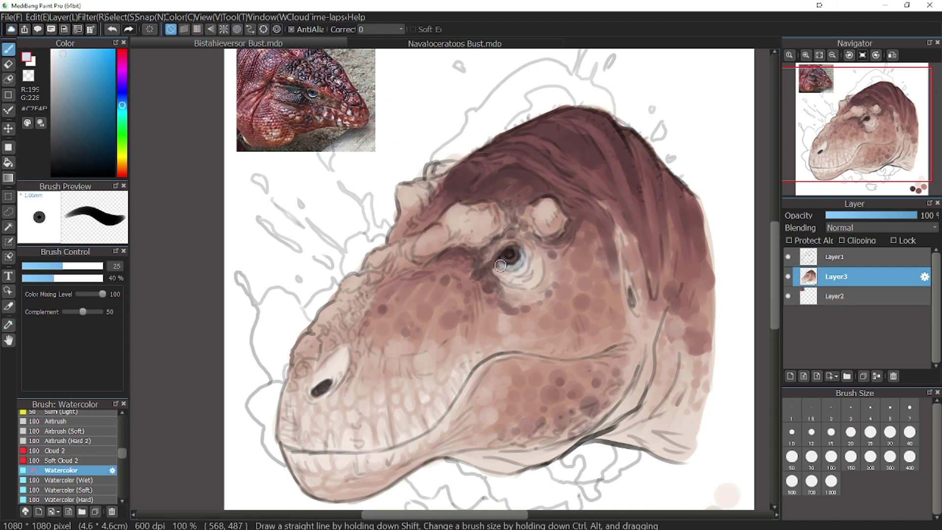
pyautogui.moveTo(867, 143); pyautogui.dragTo(862, 132)
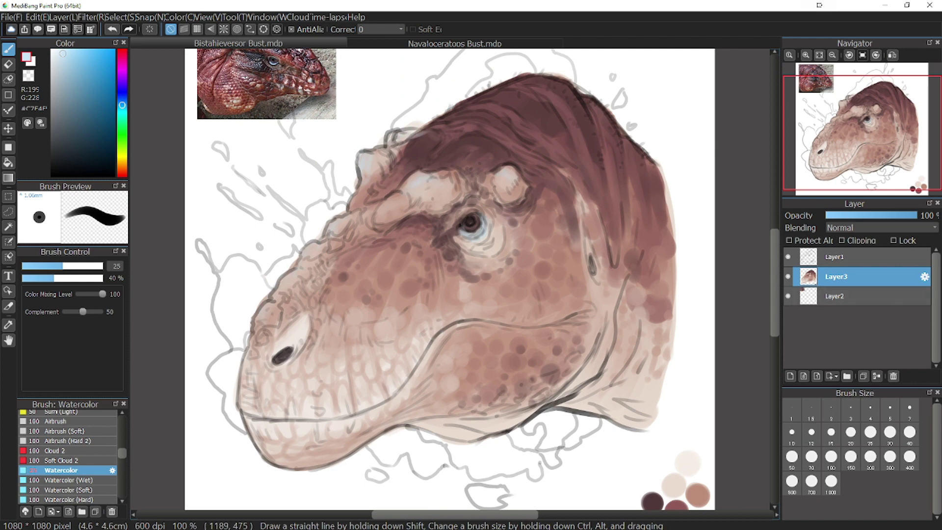
# Add a light blue swatch to the group of palette dots beside the neck.
pyautogui.click(879, 175)
pyautogui.click(583, 308)
pyautogui.click(884, 133)
pyautogui.click(873, 148)
# Sample the palest beige swatch, set the watercolor brush size to 50 and lighten the bumps along the snout ridge.
pyautogui.click(8, 325)
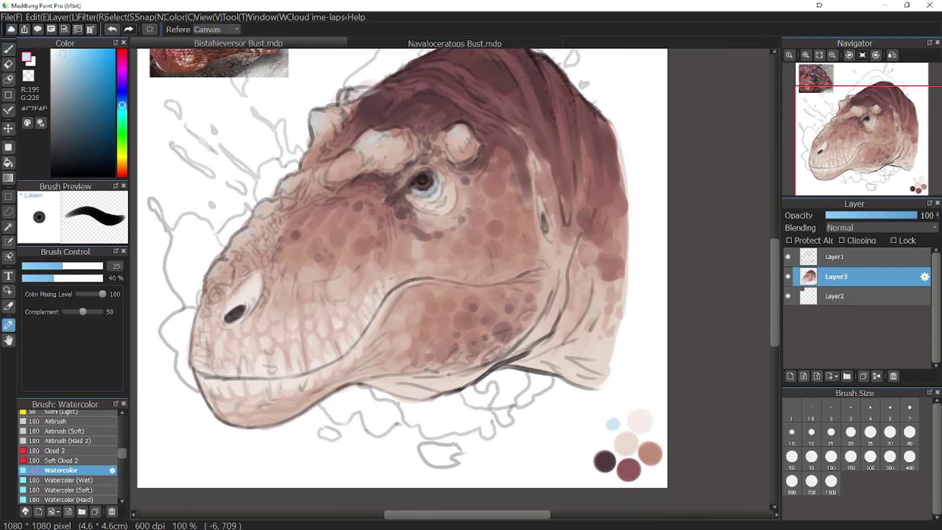
pyautogui.click(8, 49)
pyautogui.click(792, 457)
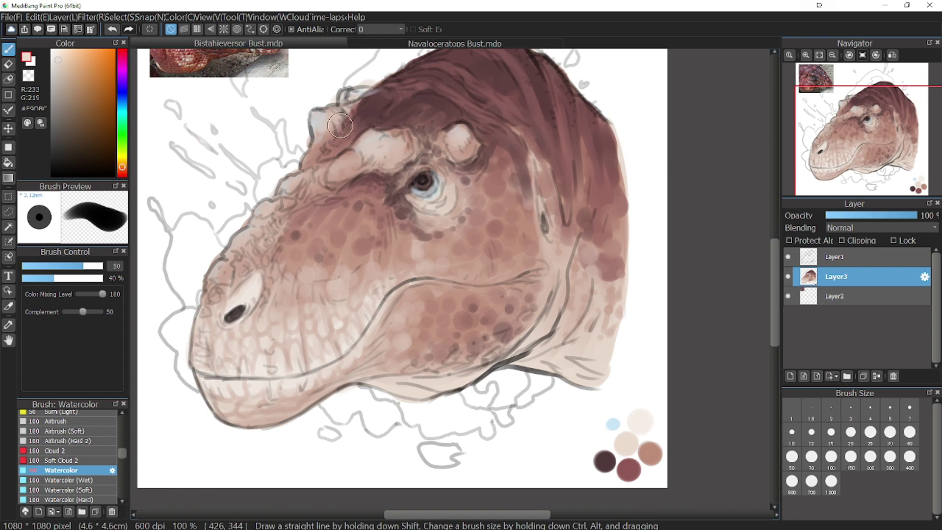
pyautogui.keyDown('alt'); pyautogui.click(641, 421); pyautogui.keyUp('alt')
pyautogui.click(216, 269)
pyautogui.click(241, 243)
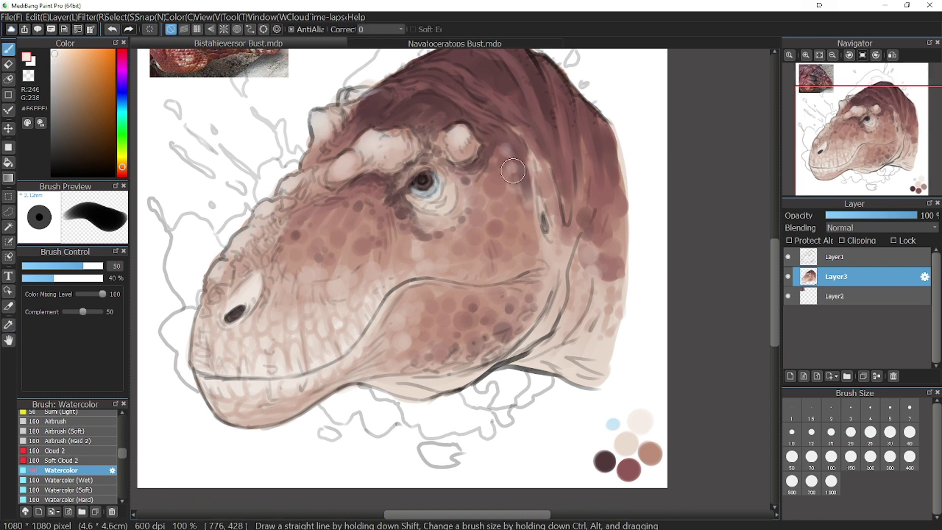
pyautogui.click(874, 154)
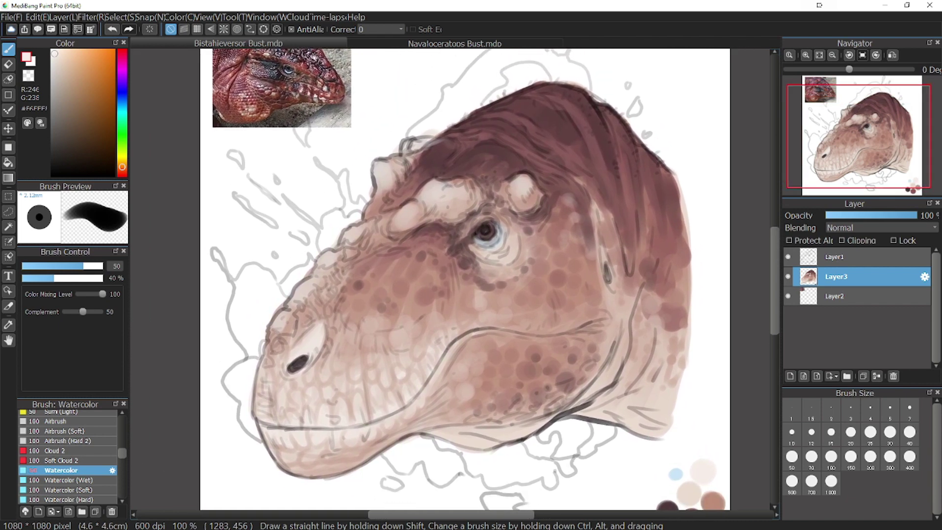
# Add small white highlights to the eye with the watercolor brush at size 15, keeping Layer3 active.
pyautogui.click(890, 434)
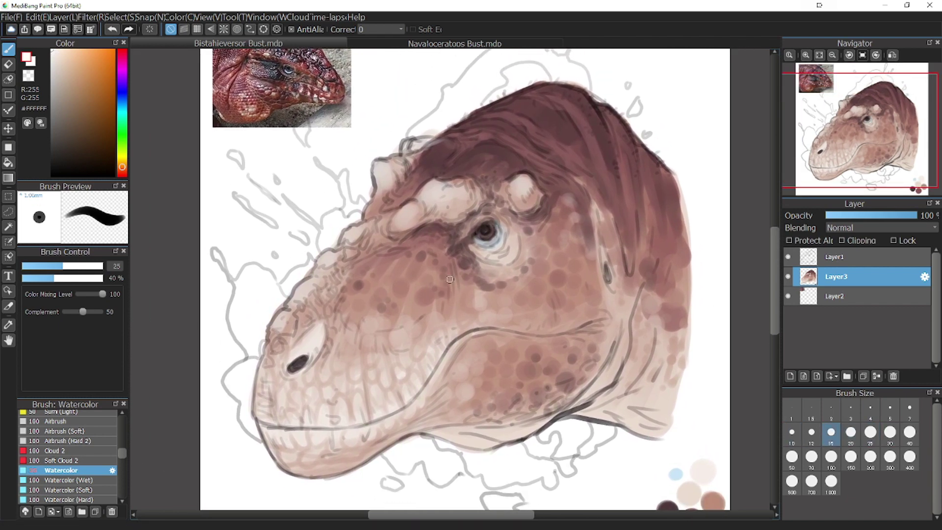
pyautogui.click(831, 434)
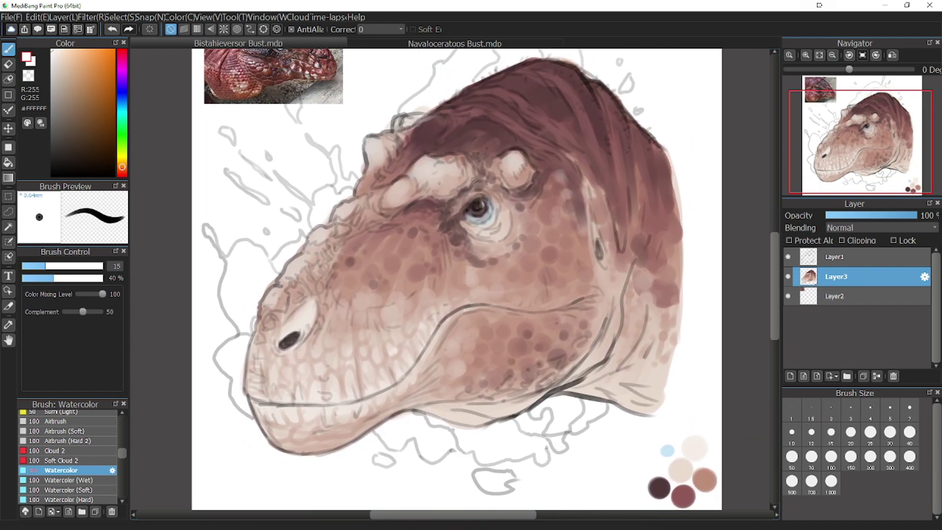
pyautogui.click(862, 297)
pyautogui.click(861, 277)
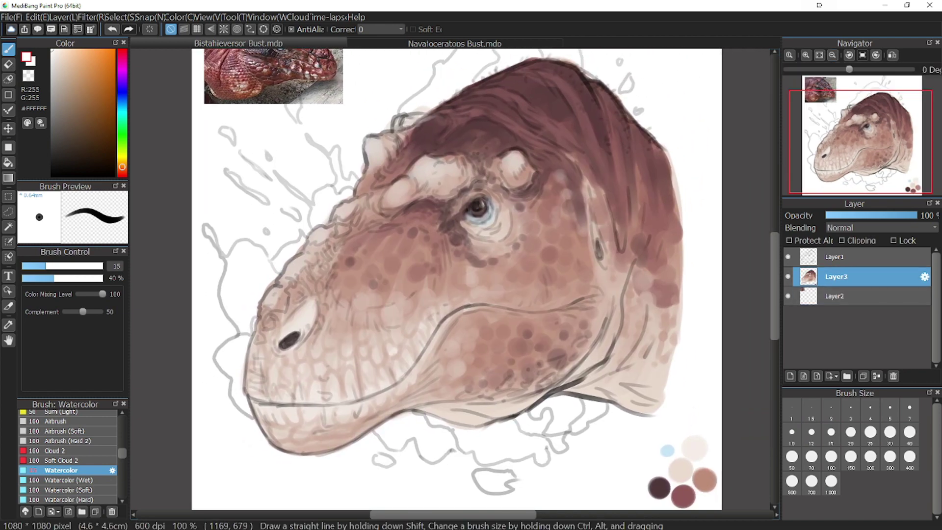
# Switch to the Navaloceratops Bust drawing, paste the green lizard reference photo and place its layer below the sketch layer.
pyautogui.click(833, 55)
pyautogui.click(805, 55)
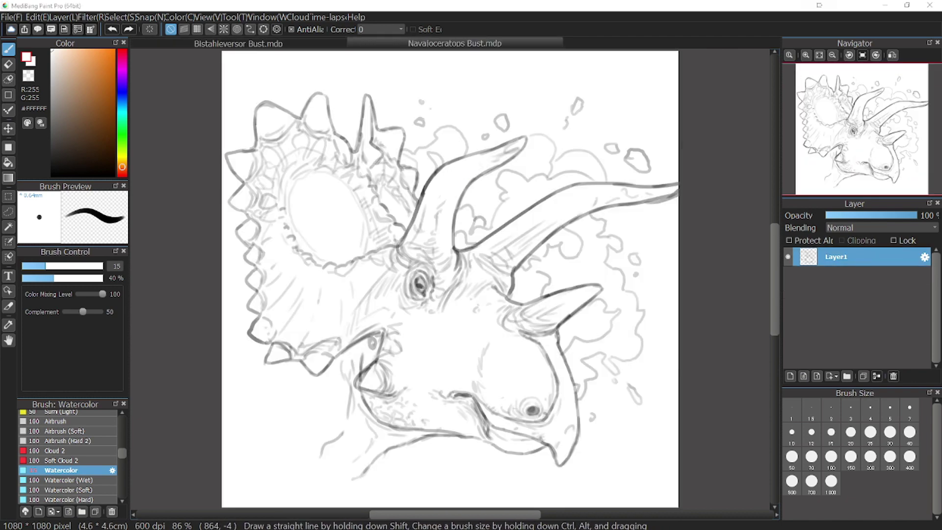
pyautogui.hotkey('ctrl', 'v')
pyautogui.moveTo(854, 257); pyautogui.dragTo(854, 281)
pyautogui.scroll(-2, 450, 279)
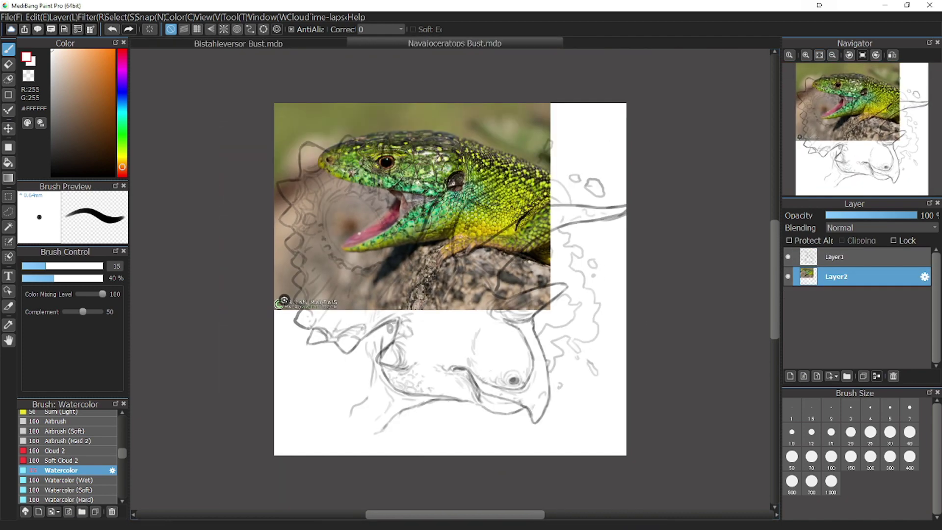
# Scale the lizard photo down and move it to the lower-right corner of the canvas with Transform.
pyautogui.click(120, 18)
pyautogui.click(162, 152)
pyautogui.click(121, 17)
pyautogui.click(162, 138)
pyautogui.click(120, 17)
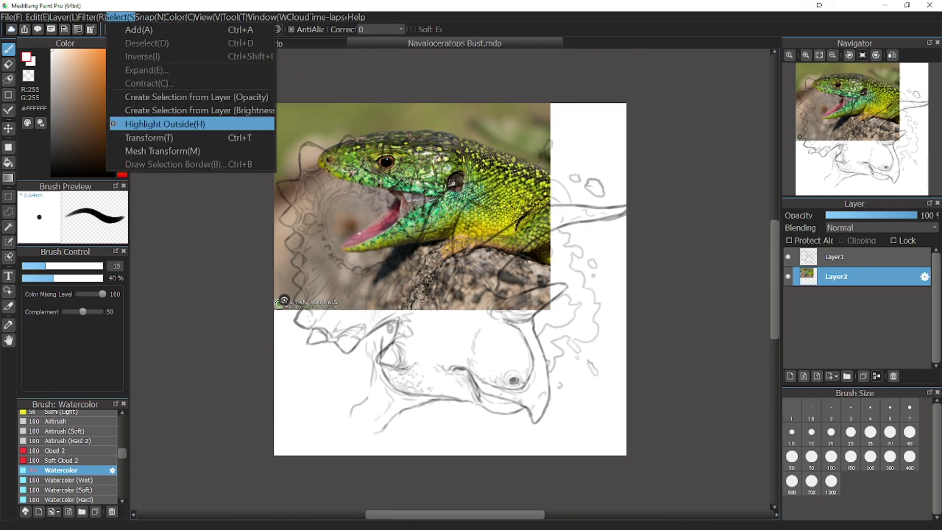
pyautogui.click(162, 137)
pyautogui.moveTo(274, 83); pyautogui.dragTo(351, 141)
pyautogui.moveTo(412, 186); pyautogui.dragTo(570, 415)
pyautogui.click(120, 17)
pyautogui.click(185, 82)
pyautogui.click(120, 17)
pyautogui.click(185, 82)
pyautogui.click(742, 509)
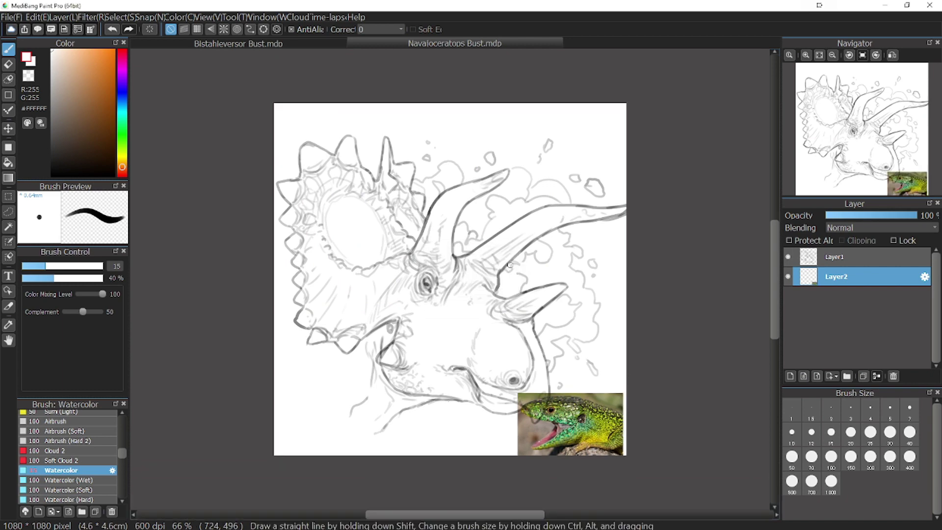
# Transform the lizard photo again, moving it to the canvas's upper-right corner and enlarging it slightly.
pyautogui.click(806, 55)
pyautogui.click(120, 17)
pyautogui.click(149, 138)
pyautogui.moveTo(862, 130); pyautogui.dragTo(864, 165)
pyautogui.moveTo(542, 298); pyautogui.dragTo(561, 310)
pyautogui.moveTo(623, 348); pyautogui.dragTo(431, 286)
pyautogui.moveTo(864, 165); pyautogui.dragTo(876, 122)
pyautogui.moveTo(385, 454); pyautogui.dragTo(562, 94)
pyautogui.moveTo(876, 122); pyautogui.dragTo(882, 109)
pyautogui.moveTo(537, 172); pyautogui.dragTo(550, 161)
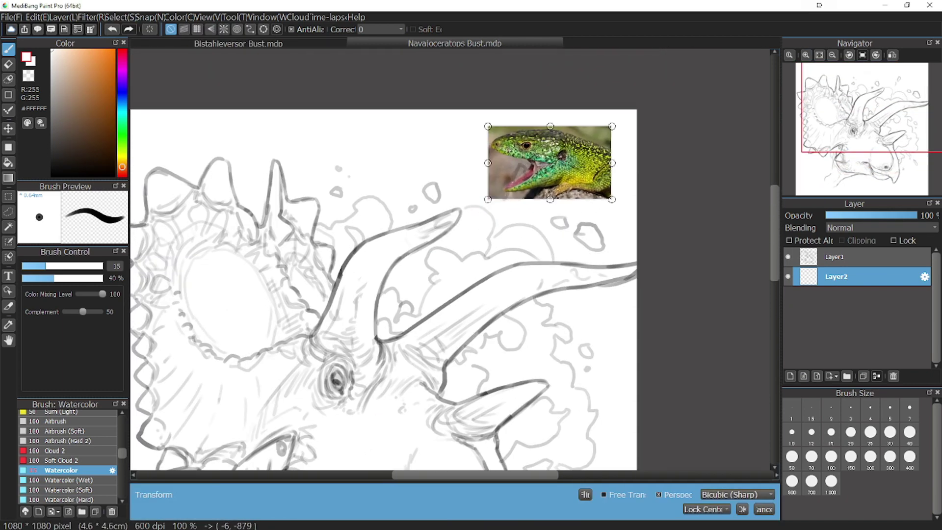
pyautogui.moveTo(488, 126); pyautogui.dragTo(473, 116)
pyautogui.click(742, 509)
# Add a new layer above the photo layer, sample a green from the lizard's body and set the watercolor brush size to 70.
pyautogui.click(790, 377)
pyautogui.press('i')
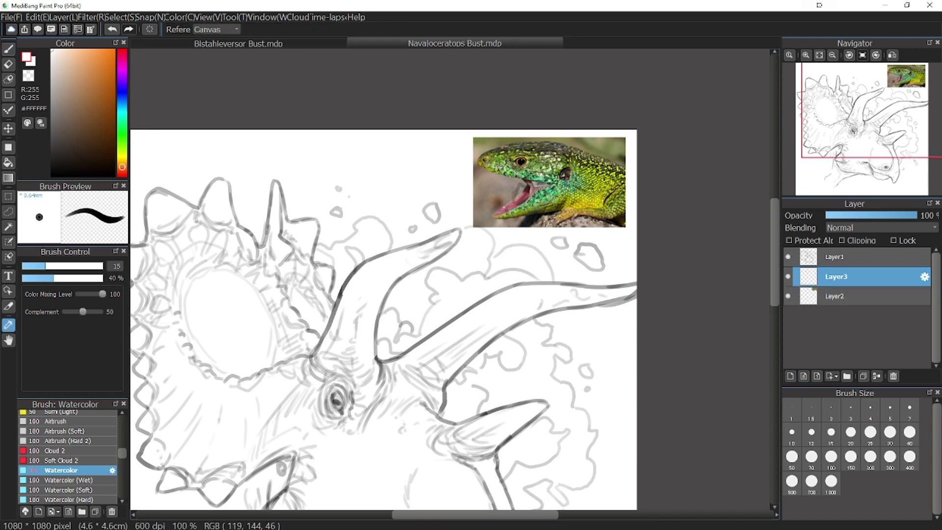
pyautogui.click(588, 192)
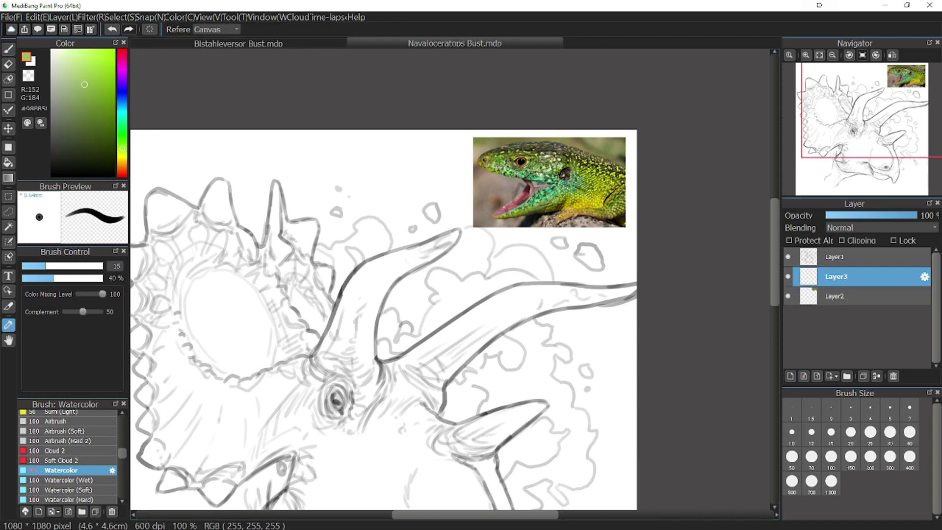
pyautogui.press('b')
pyautogui.click(812, 458)
# Lighten the green and block in the frill, face, neck, beak and horn bases with it.
pyautogui.moveTo(865, 130); pyautogui.dragTo(858, 138)
pyautogui.moveTo(463, 333)
pyautogui.mouseDown()
pyautogui.moveTo(432, 273)
pyautogui.moveTo(403, 273)
pyautogui.mouseUp()
pyautogui.click(76, 77)
pyautogui.moveTo(339, 236)
pyautogui.mouseDown()
pyautogui.moveTo(484, 273)
pyautogui.moveTo(489, 356)
pyautogui.mouseUp()
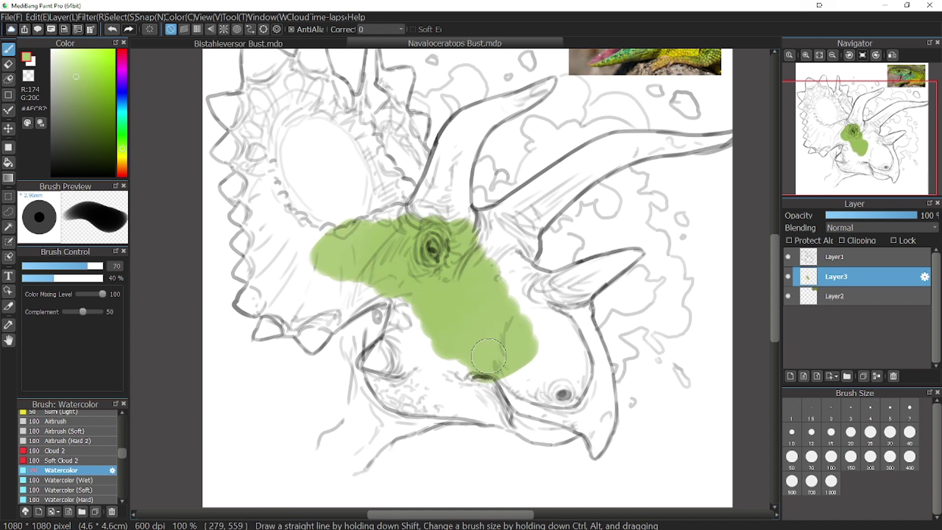
pyautogui.moveTo(451, 225)
pyautogui.mouseDown()
pyautogui.moveTo(309, 148)
pyautogui.moveTo(240, 123)
pyautogui.moveTo(255, 274)
pyautogui.moveTo(346, 276)
pyautogui.moveTo(299, 225)
pyautogui.moveTo(255, 93)
pyautogui.moveTo(338, 88)
pyautogui.moveTo(382, 115)
pyautogui.moveTo(427, 206)
pyautogui.moveTo(299, 364)
pyautogui.moveTo(339, 461)
pyautogui.moveTo(466, 383)
pyautogui.moveTo(328, 319)
pyautogui.moveTo(506, 221)
pyautogui.moveTo(498, 298)
pyautogui.moveTo(559, 289)
pyautogui.moveTo(592, 388)
pyautogui.moveTo(462, 392)
pyautogui.mouseUp()
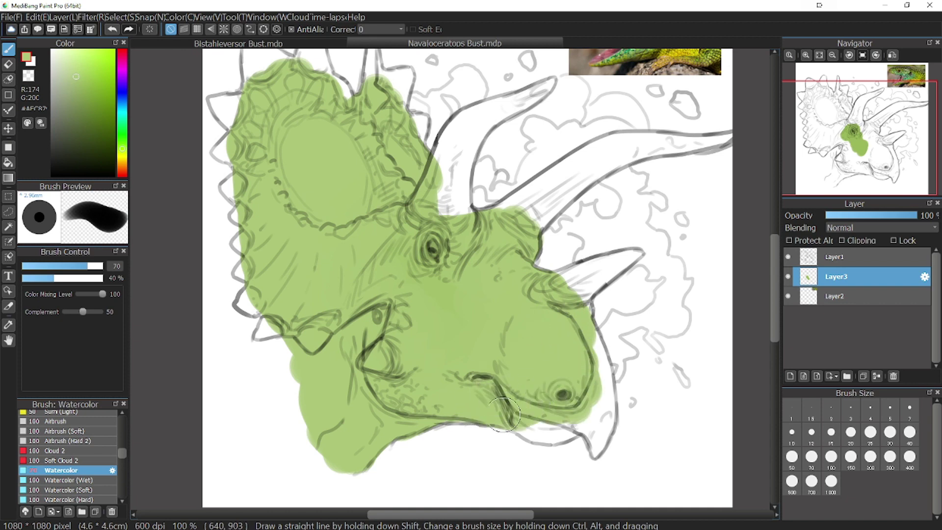
pyautogui.moveTo(569, 405)
pyautogui.mouseDown()
pyautogui.moveTo(550, 328)
pyautogui.moveTo(488, 208)
pyautogui.moveTo(455, 188)
pyautogui.mouseUp()
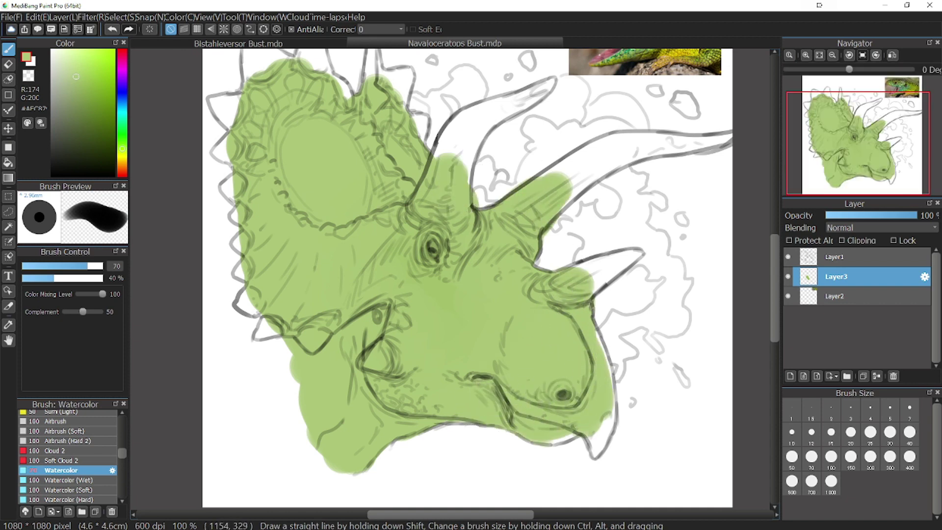
# Set the brush size to 50 and dab a green palette swatch in the canvas's lower-right corner.
pyautogui.moveTo(862, 138)
pyautogui.mouseDown()
pyautogui.moveTo(862, 158)
pyautogui.moveTo(867, 119)
pyautogui.mouseUp()
pyautogui.click(792, 457)
pyautogui.click(668, 395)
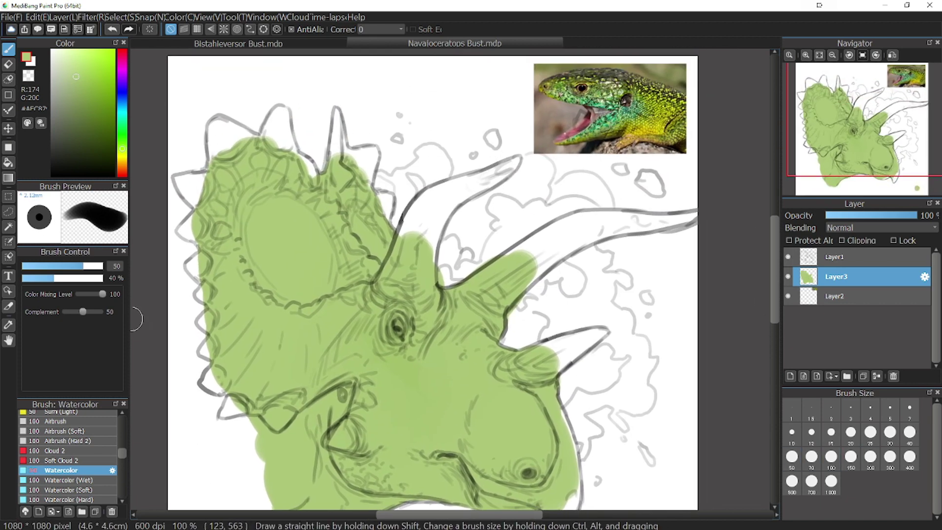
# Sample yellow from the lizard, mute it and paint it over the neck and lower jaw.
pyautogui.click(9, 325)
pyautogui.click(638, 141)
pyautogui.click(625, 127)
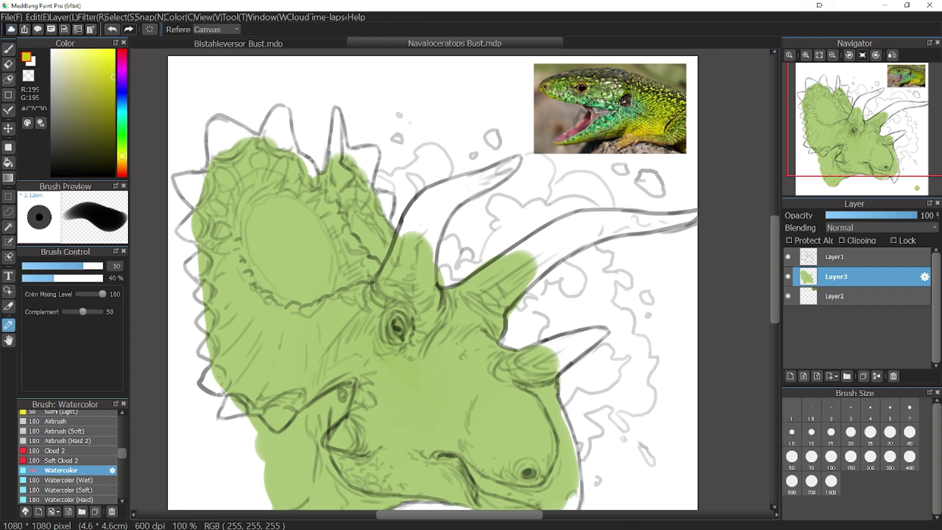
pyautogui.click(633, 123)
pyautogui.click(9, 48)
pyautogui.moveTo(861, 148); pyautogui.dragTo(857, 154)
pyautogui.moveTo(409, 331); pyautogui.dragTo(451, 334)
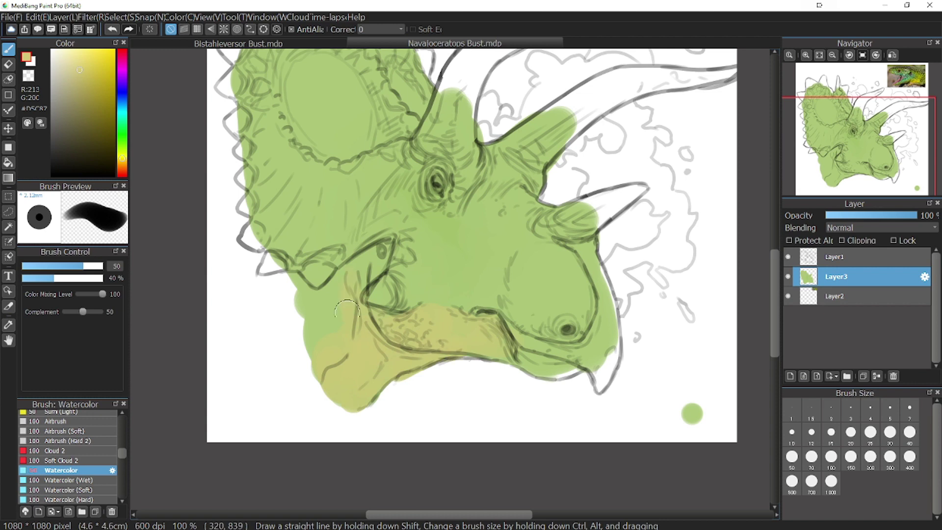
# Try the muted yellow on the nose and muzzle with a matching palette swatch, and undo all the yellow painting.
pyautogui.moveTo(534, 289); pyautogui.dragTo(559, 314)
pyautogui.moveTo(872, 138); pyautogui.dragTo(869, 138)
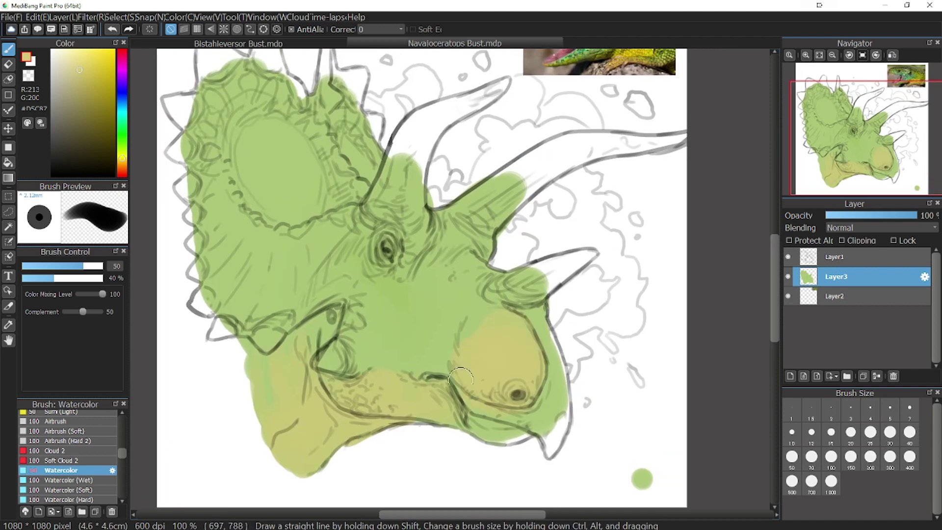
pyautogui.click(662, 461)
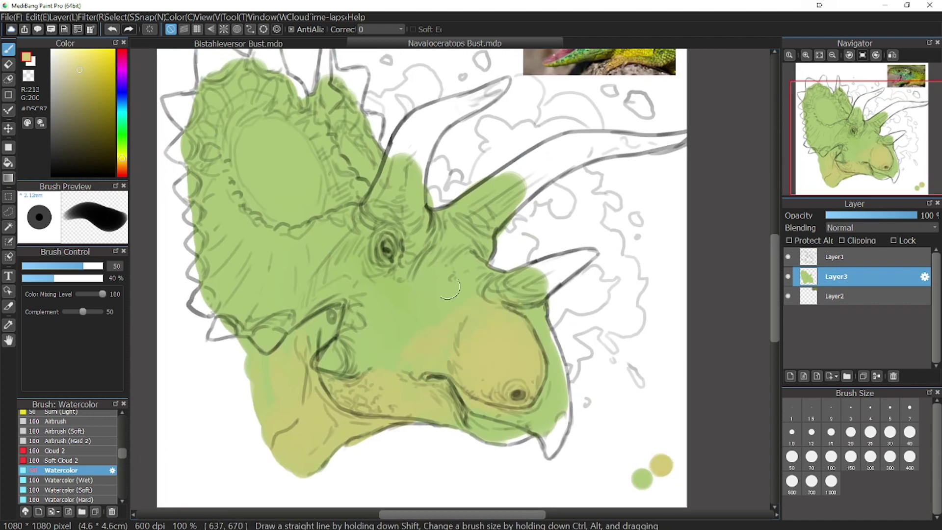
pyautogui.click(112, 29)
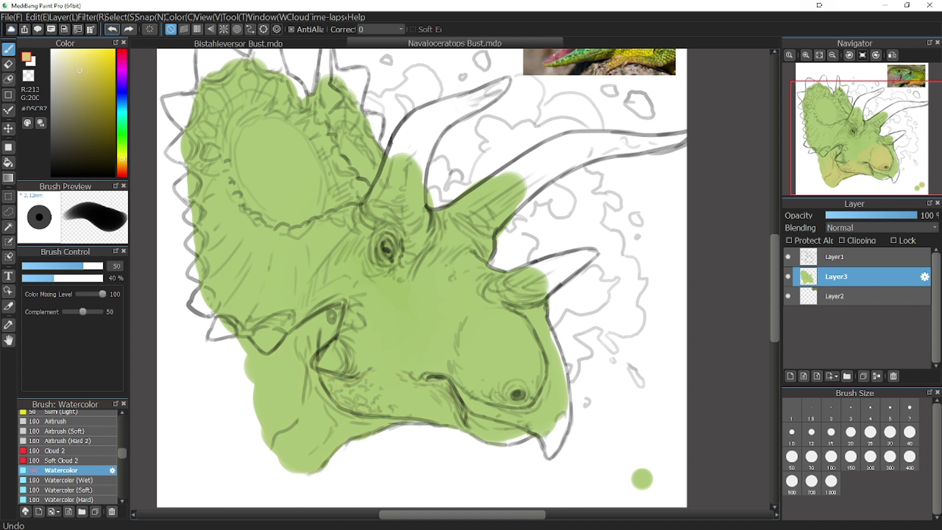
# Paint a paler yellow over the neck, lower jaw, nose, eye surround and frill openings.
pyautogui.moveTo(417, 390); pyautogui.dragTo(362, 396)
pyautogui.moveTo(502, 381)
pyautogui.mouseDown()
pyautogui.moveTo(520, 356)
pyautogui.moveTo(469, 408)
pyautogui.moveTo(349, 395)
pyautogui.moveTo(308, 457)
pyautogui.mouseUp()
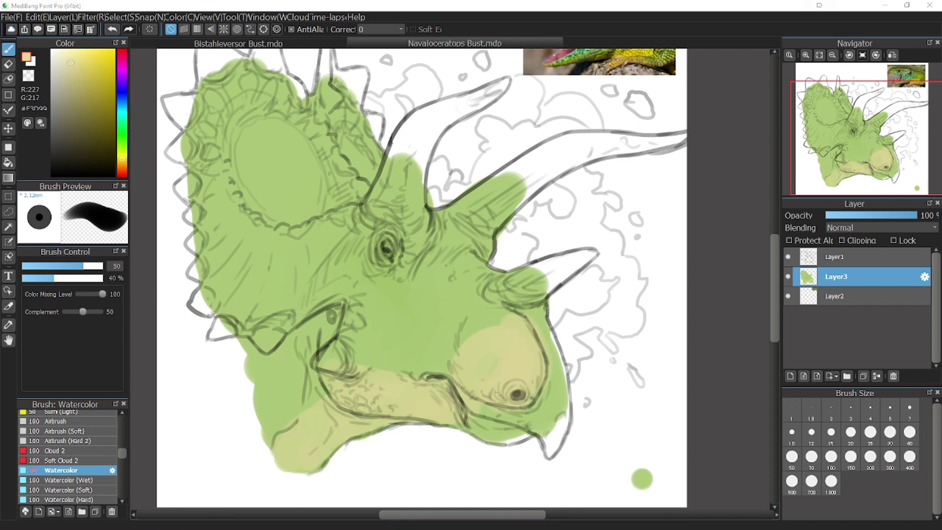
pyautogui.moveTo(338, 406)
pyautogui.mouseDown()
pyautogui.moveTo(308, 413)
pyautogui.moveTo(274, 447)
pyautogui.mouseUp()
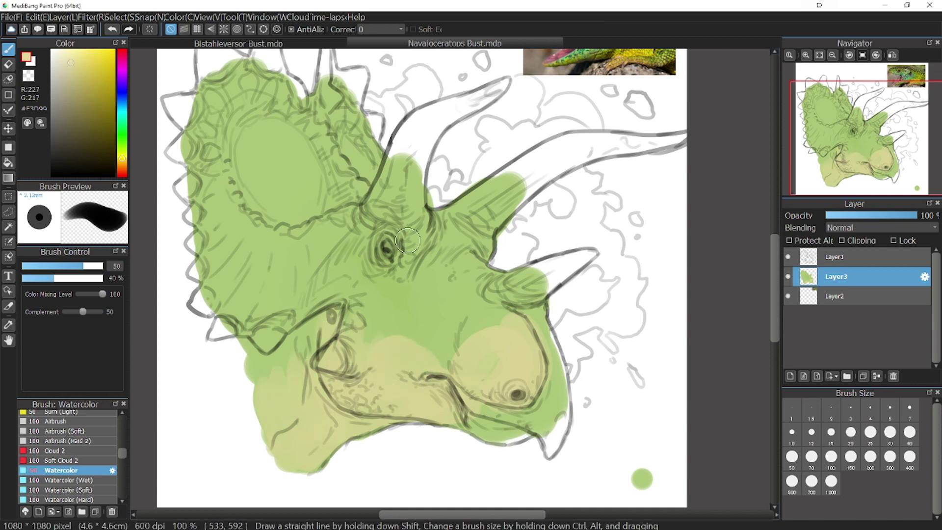
pyautogui.moveTo(395, 236); pyautogui.dragTo(375, 277)
pyautogui.moveTo(267, 157)
pyautogui.mouseDown()
pyautogui.moveTo(244, 137)
pyautogui.moveTo(296, 136)
pyautogui.moveTo(302, 163)
pyautogui.moveTo(285, 123)
pyautogui.moveTo(259, 188)
pyautogui.mouseUp()
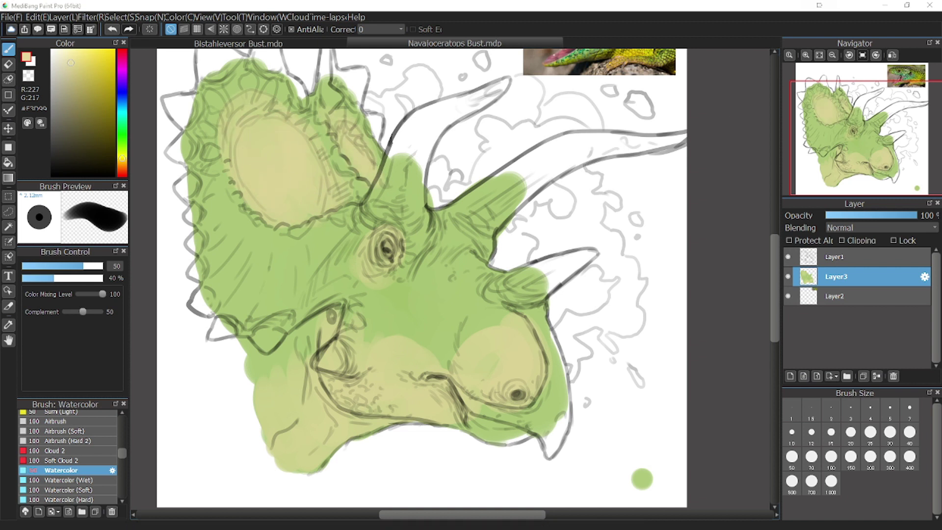
# Extend the pale yellow up both brow horns and dab a pale yellow swatch beside the green one.
pyautogui.moveTo(399, 154)
pyautogui.mouseDown()
pyautogui.moveTo(385, 196)
pyautogui.moveTo(420, 130)
pyautogui.moveTo(405, 135)
pyautogui.mouseUp()
pyautogui.moveTo(530, 163)
pyautogui.mouseDown()
pyautogui.moveTo(502, 187)
pyautogui.moveTo(566, 155)
pyautogui.mouseUp()
pyautogui.moveTo(641, 70)
pyautogui.mouseDown()
pyautogui.moveTo(601, 27)
pyautogui.moveTo(734, 52)
pyautogui.moveTo(632, 50)
pyautogui.mouseUp()
pyautogui.click(650, 448)
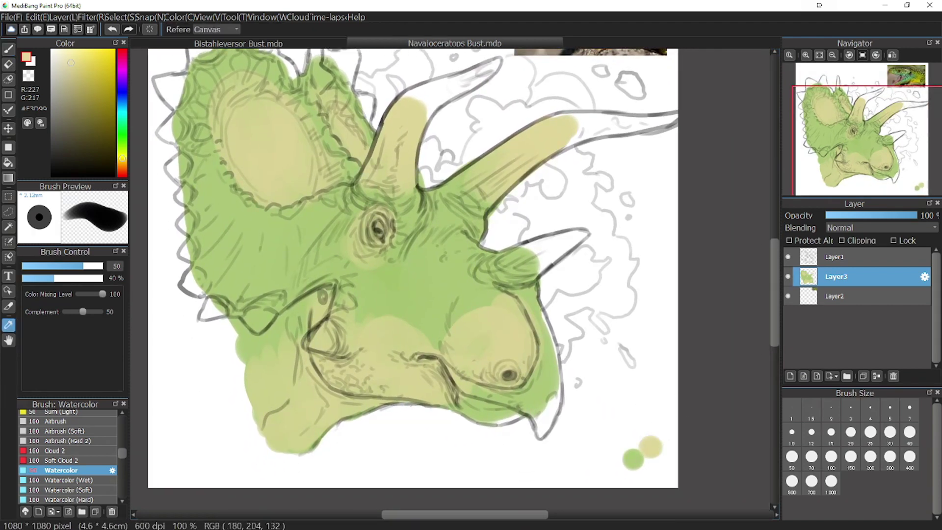
# Sample the green swatch and blend green back over the upper nose and cheek.
pyautogui.keyDown('alt'); pyautogui.click(634, 458); pyautogui.keyUp('alt')
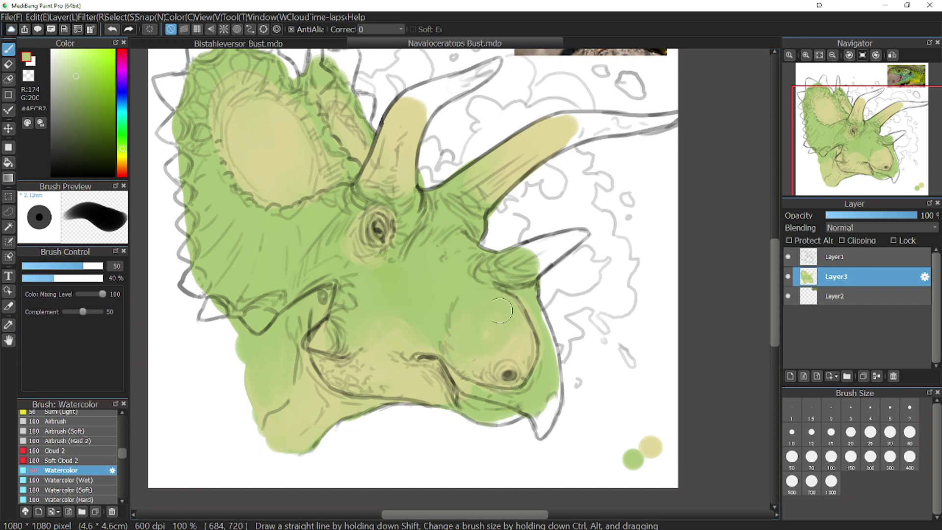
pyautogui.click(866, 132)
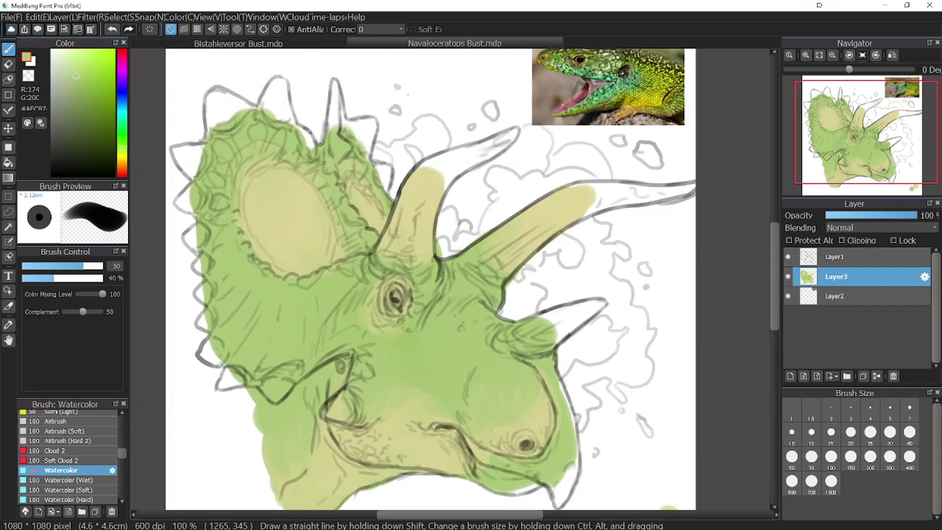
pyautogui.click(857, 142)
pyautogui.click(833, 56)
# Erase all the green and yellow paint and the swatches from Layer3 with a large eraser, and return to the brush.
pyautogui.click(8, 65)
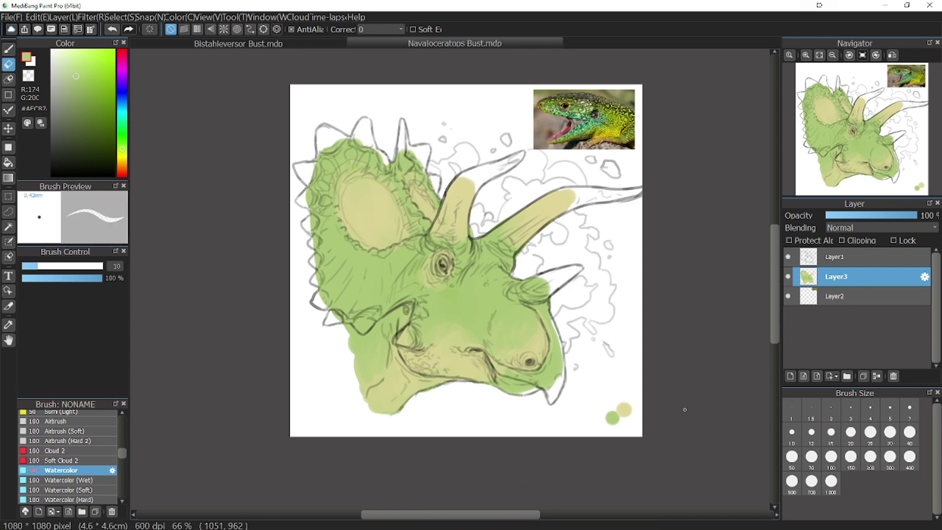
pyautogui.click(851, 459)
pyautogui.moveTo(422, 157)
pyautogui.mouseDown()
pyautogui.moveTo(265, 341)
pyautogui.moveTo(624, 325)
pyautogui.moveTo(617, 415)
pyautogui.mouseUp()
pyautogui.click(8, 49)
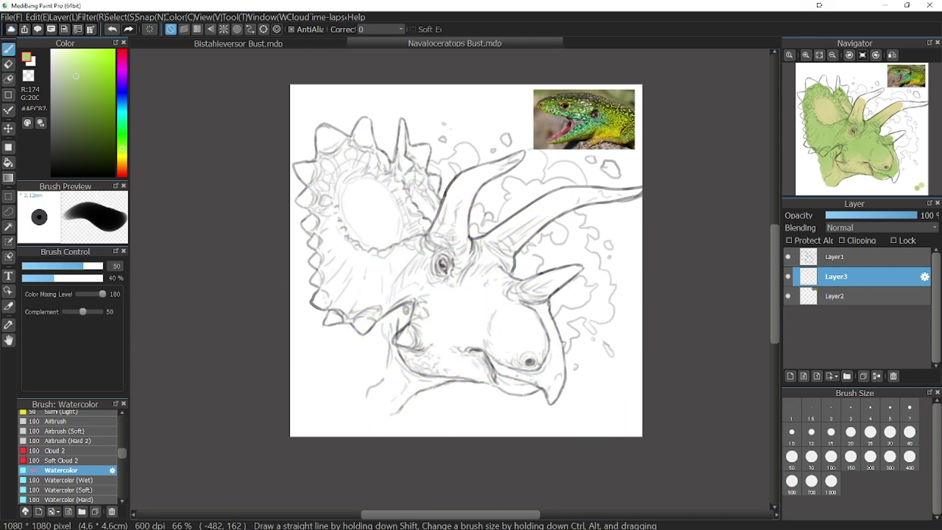
# Choose a paler green (R 191, G 211), test it with a dab beside the beak and undo the dab.
pyautogui.moveTo(867, 117); pyautogui.dragTo(867, 129)
pyautogui.click(805, 56)
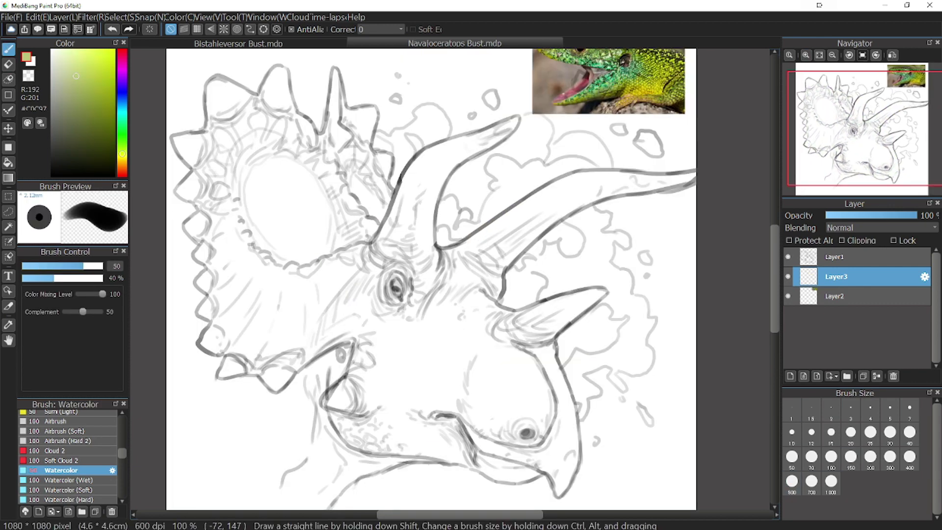
pyautogui.moveTo(74, 61); pyautogui.dragTo(72, 71)
pyautogui.click(856, 170)
pyautogui.moveTo(668, 296); pyautogui.dragTo(673, 300)
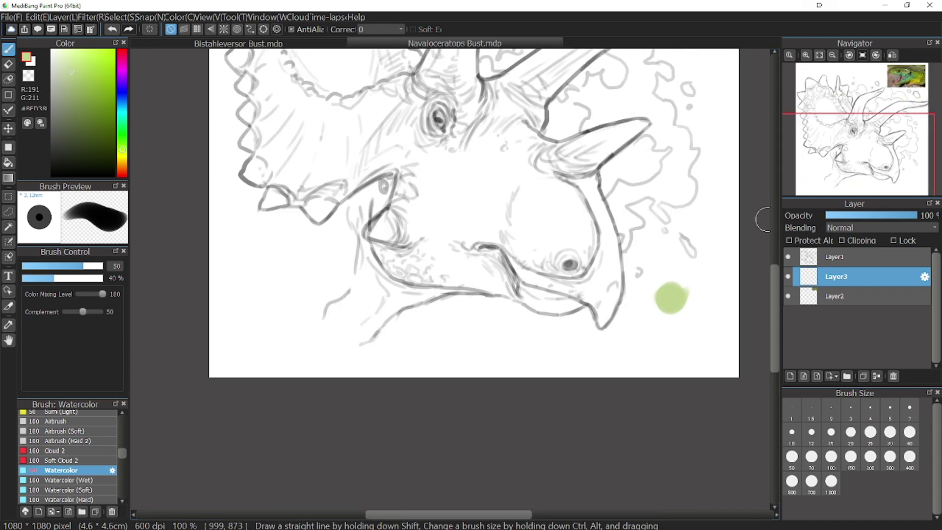
pyautogui.hotkey('ctrl', 'z')
# Block in the frill, face, neck and horn bases with the pale green and dab a swatch of it beside the beak.
pyautogui.click(856, 138)
pyautogui.moveTo(343, 314)
pyautogui.mouseDown()
pyautogui.moveTo(373, 407)
pyautogui.moveTo(373, 466)
pyautogui.moveTo(442, 324)
pyautogui.moveTo(419, 284)
pyautogui.moveTo(500, 382)
pyautogui.moveTo(510, 422)
pyautogui.moveTo(559, 373)
pyautogui.moveTo(548, 305)
pyautogui.moveTo(407, 207)
pyautogui.moveTo(343, 221)
pyautogui.moveTo(275, 294)
pyautogui.moveTo(243, 142)
pyautogui.moveTo(274, 255)
pyautogui.moveTo(294, 73)
pyautogui.moveTo(393, 186)
pyautogui.moveTo(317, 157)
pyautogui.mouseUp()
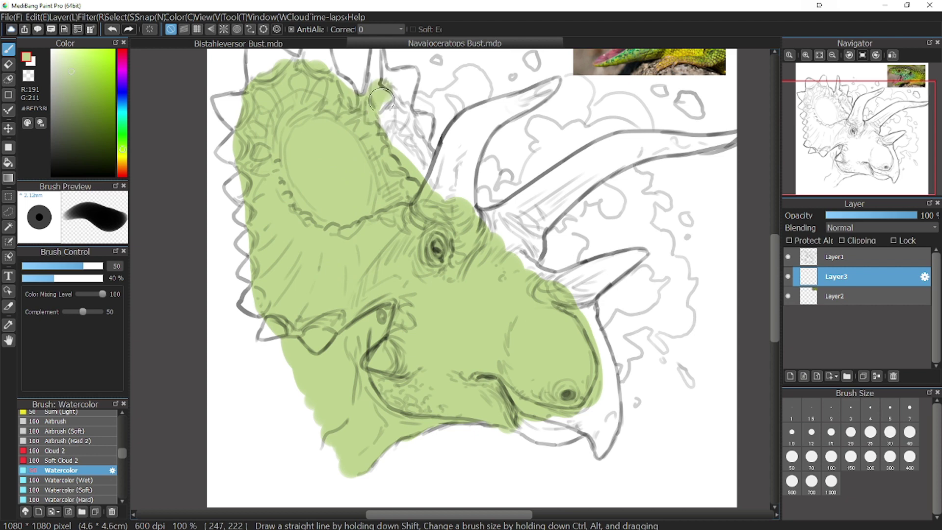
pyautogui.moveTo(381, 100)
pyautogui.mouseDown()
pyautogui.moveTo(426, 174)
pyautogui.moveTo(529, 291)
pyautogui.moveTo(480, 222)
pyautogui.moveTo(533, 196)
pyautogui.moveTo(524, 232)
pyautogui.mouseUp()
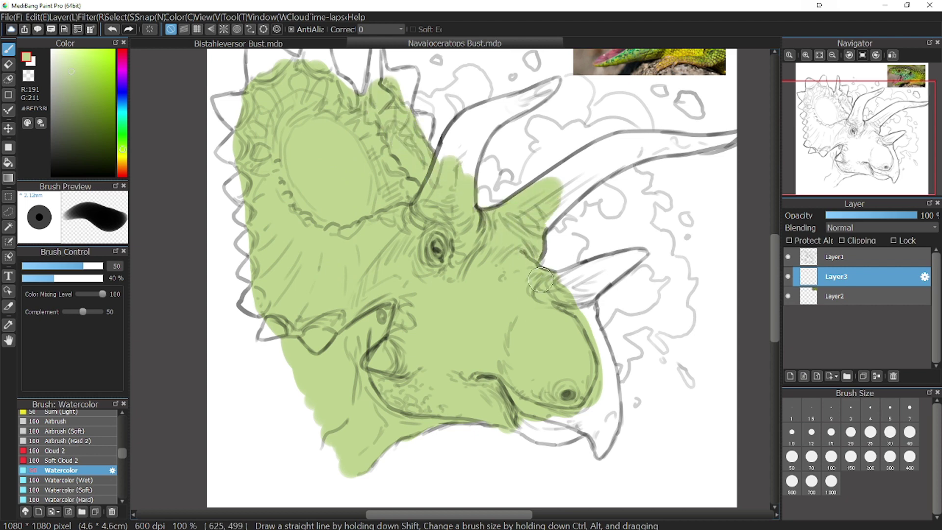
pyautogui.moveTo(584, 329); pyautogui.dragTo(566, 410)
pyautogui.moveTo(854, 155)
pyautogui.mouseDown()
pyautogui.moveTo(859, 123)
pyautogui.moveTo(858, 149)
pyautogui.mouseUp()
pyautogui.moveTo(676, 416); pyautogui.dragTo(677, 419)
# Sample a mid green from the lizard photo, test it with a dab beside the pale swatch and undo the dab.
pyautogui.scroll(4, 616, 250)
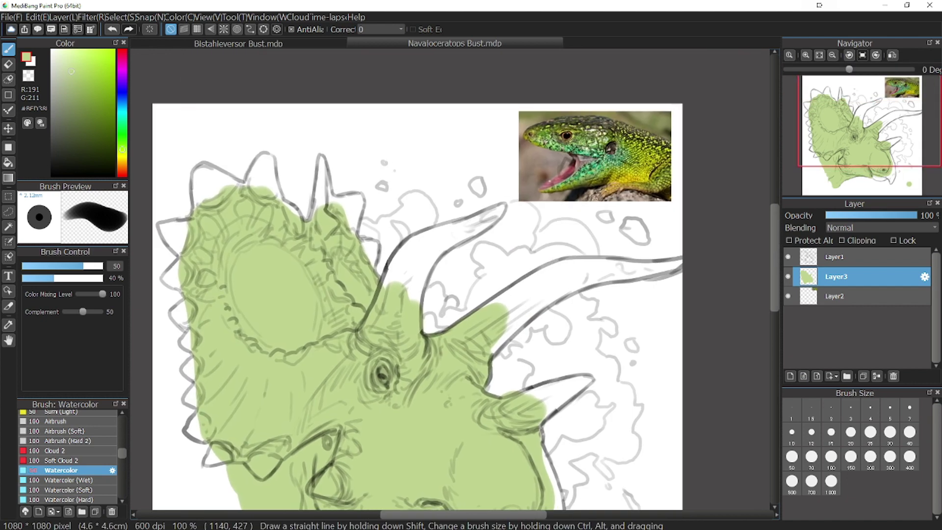
pyautogui.press('alt')
pyautogui.click(555, 137)
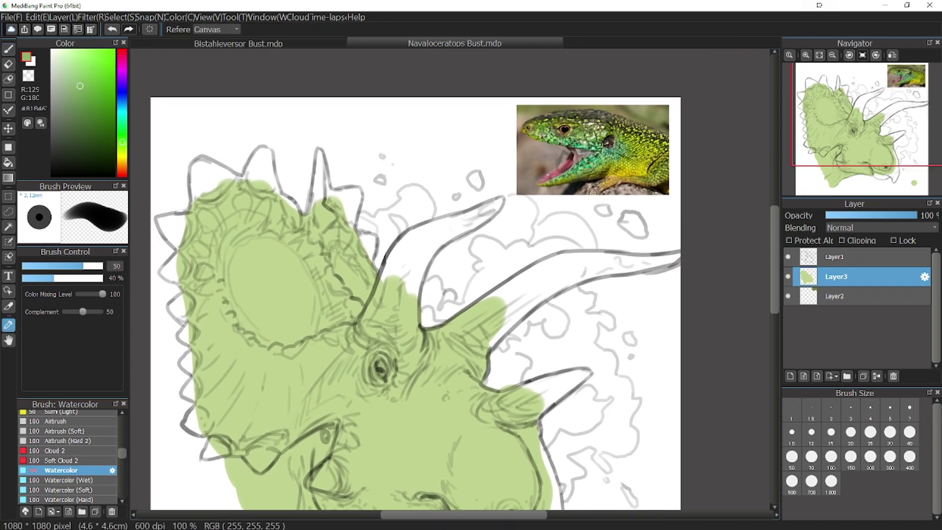
pyautogui.click(8, 49)
pyautogui.moveTo(432, 383); pyautogui.dragTo(455, 211)
pyautogui.click(656, 378)
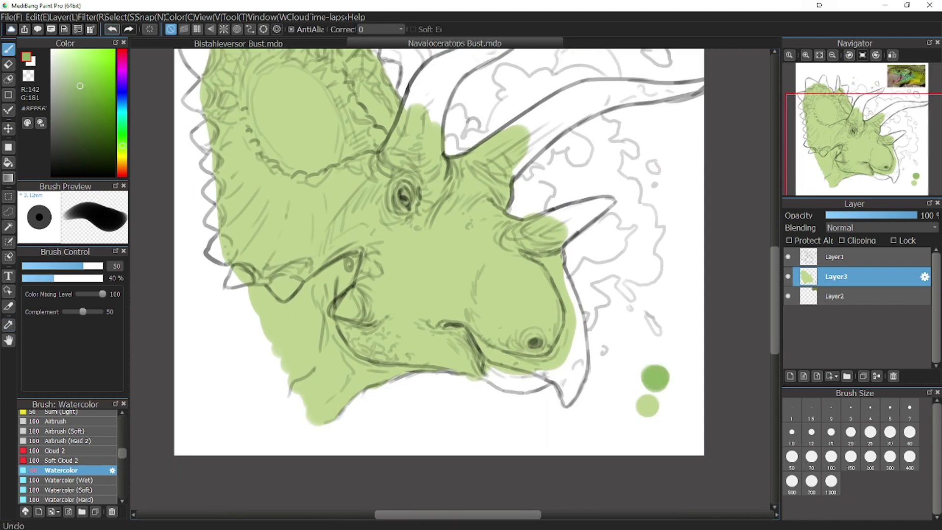
pyautogui.click(113, 29)
# Refine the mid green to R 131, G 172, testing each shade with a dab beside the pale swatch and undoing it.
pyautogui.click(69, 87)
pyautogui.click(663, 384)
pyautogui.click(113, 29)
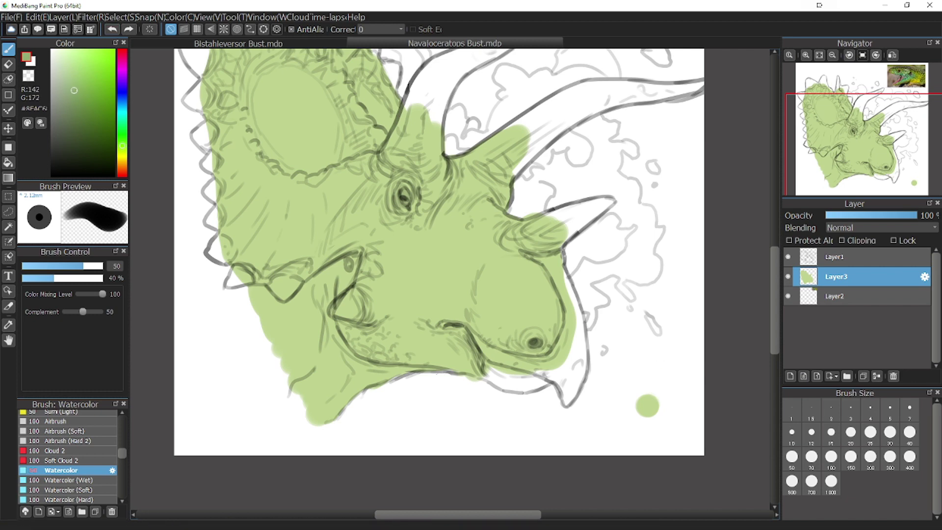
pyautogui.click(122, 142)
pyautogui.click(668, 389)
pyautogui.click(112, 30)
# Shade the frill around its large opening with the mid green, using a size 150 watercolor brush.
pyautogui.moveTo(668, 210); pyautogui.dragTo(763, 235)
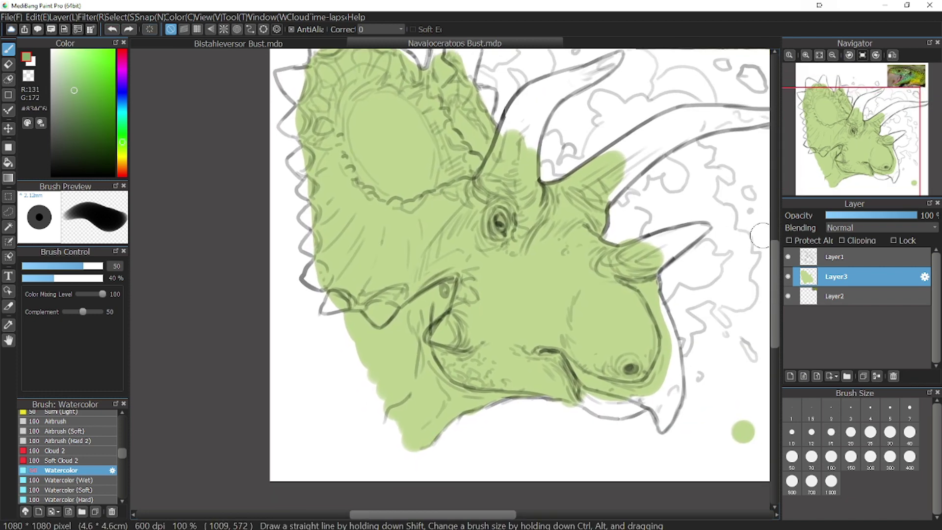
pyautogui.click(851, 457)
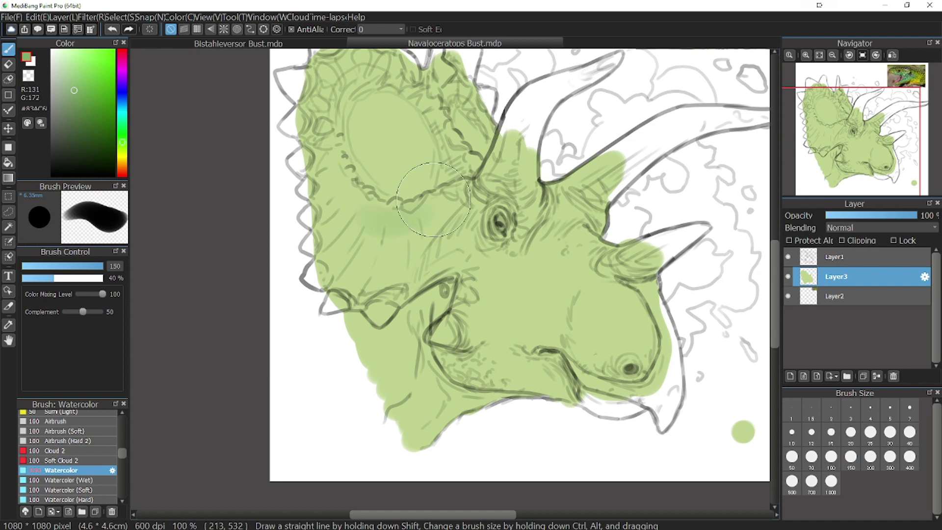
pyautogui.moveTo(434, 199)
pyautogui.mouseDown()
pyautogui.moveTo(392, 236)
pyautogui.moveTo(344, 216)
pyautogui.moveTo(326, 197)
pyautogui.moveTo(360, 290)
pyautogui.moveTo(468, 216)
pyautogui.mouseUp()
pyautogui.moveTo(848, 143); pyautogui.dragTo(853, 123)
pyautogui.moveTo(424, 255)
pyautogui.mouseDown()
pyautogui.moveTo(353, 141)
pyautogui.moveTo(265, 197)
pyautogui.moveTo(277, 265)
pyautogui.mouseUp()
pyautogui.moveTo(418, 162); pyautogui.dragTo(391, 167)
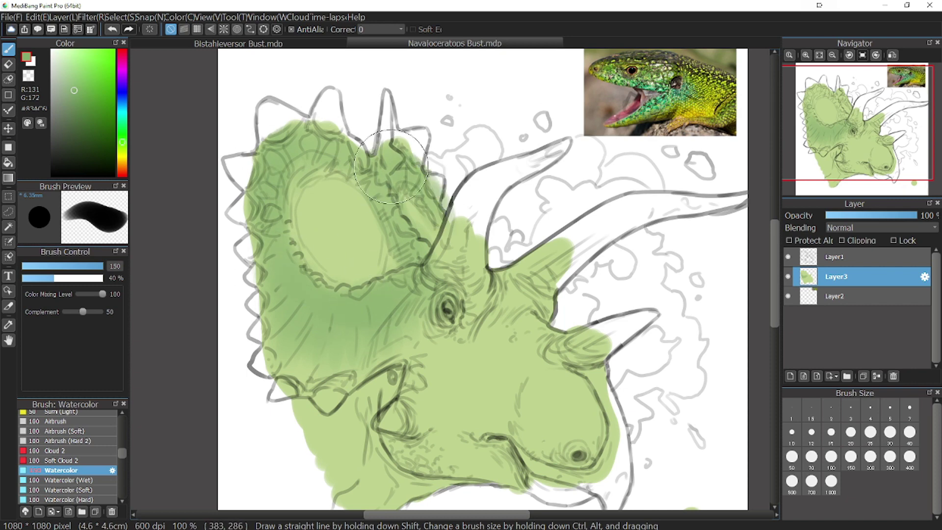
# Extend the mid green over the far side of the frill, the brow horn bases and the cheek with a size 70 brush.
pyautogui.click(811, 457)
pyautogui.moveTo(867, 152); pyautogui.dragTo(871, 154)
pyautogui.moveTo(448, 158)
pyautogui.mouseDown()
pyautogui.moveTo(415, 185)
pyautogui.moveTo(486, 186)
pyautogui.moveTo(462, 127)
pyautogui.moveTo(511, 113)
pyautogui.moveTo(385, 114)
pyautogui.moveTo(401, 118)
pyautogui.mouseUp()
pyautogui.moveTo(845, 142); pyautogui.dragTo(852, 165)
pyautogui.click(857, 164)
pyautogui.moveTo(431, 251)
pyautogui.mouseDown()
pyautogui.moveTo(488, 157)
pyautogui.moveTo(440, 143)
pyautogui.mouseUp()
# Sample the pale green from the frill opening and lighten the skin around the eye.
pyautogui.click(8, 324)
pyautogui.click(338, 285)
pyautogui.click(8, 49)
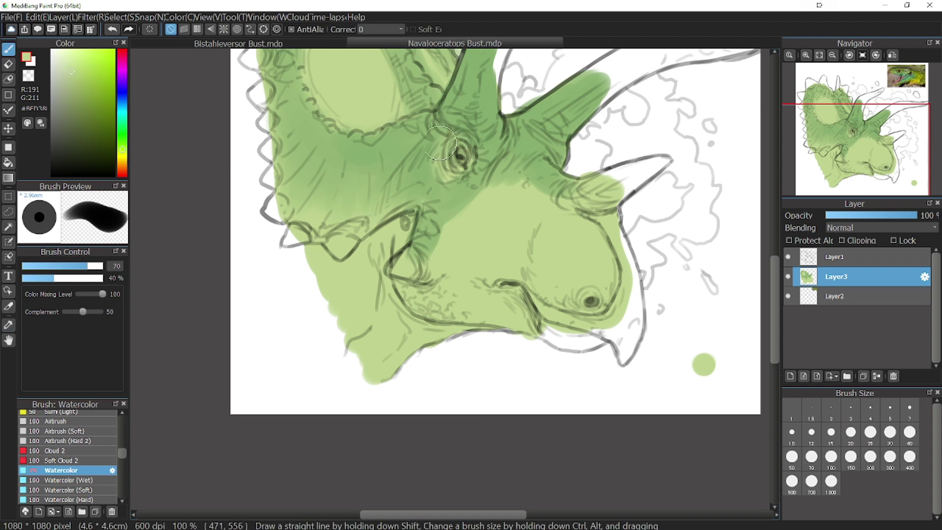
# Sample the mid green and blend it over the brow, upper snout and frill border.
pyautogui.click(8, 325)
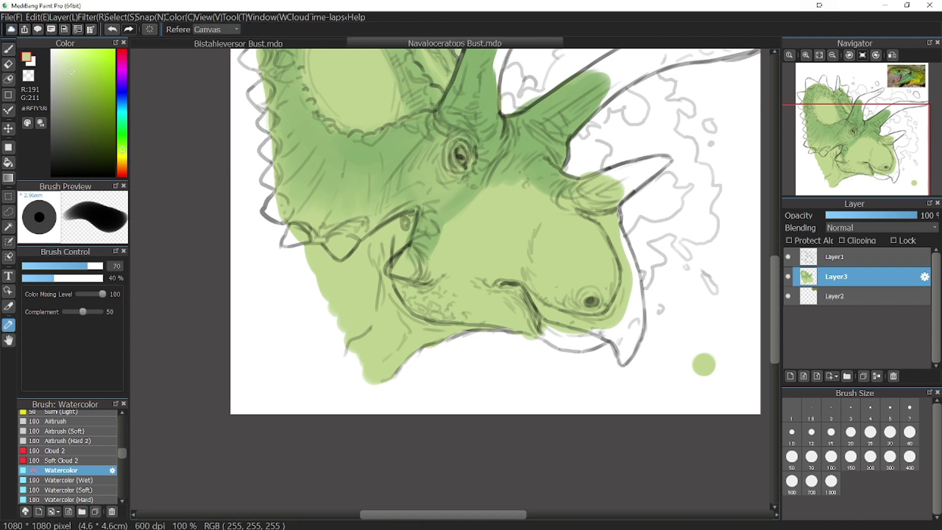
pyautogui.keyDown('alt'); pyautogui.click(504, 187); pyautogui.keyUp('alt')
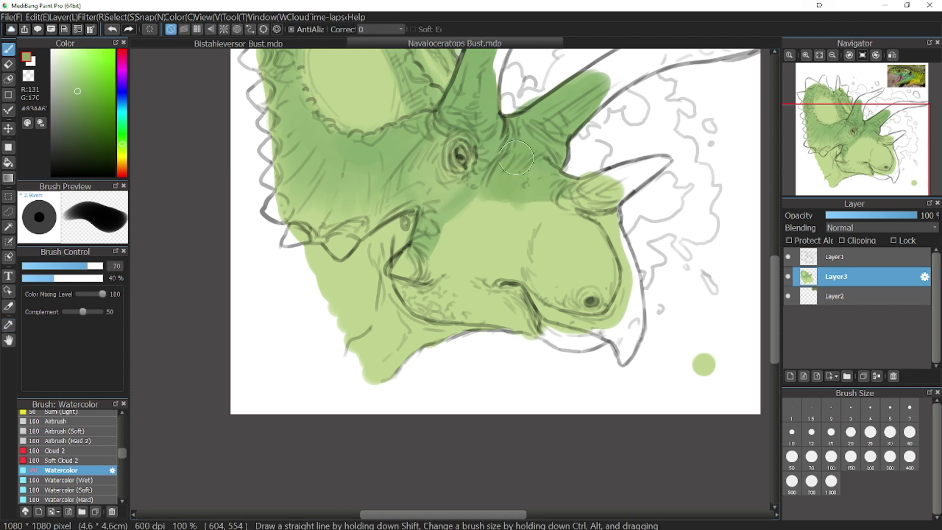
pyautogui.click(870, 133)
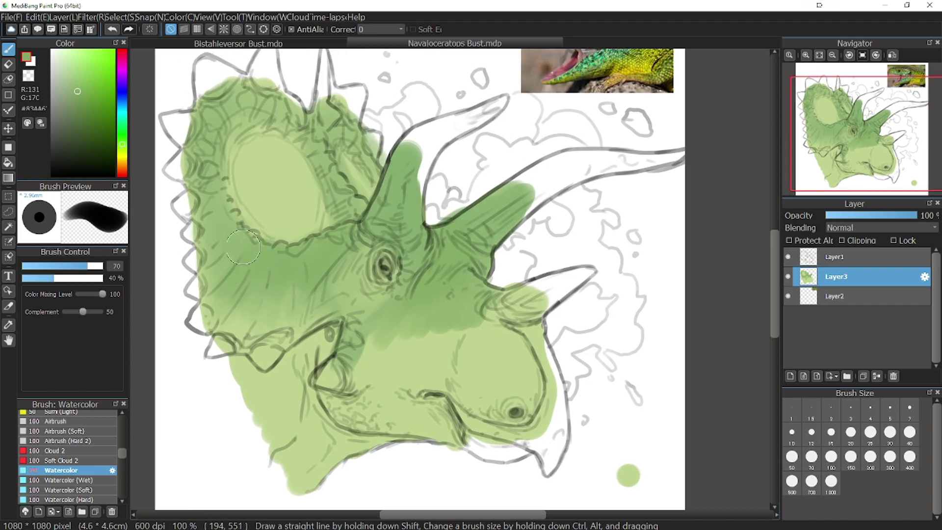
pyautogui.moveTo(208, 156)
pyautogui.mouseDown()
pyautogui.moveTo(345, 216)
pyautogui.moveTo(381, 211)
pyautogui.mouseUp()
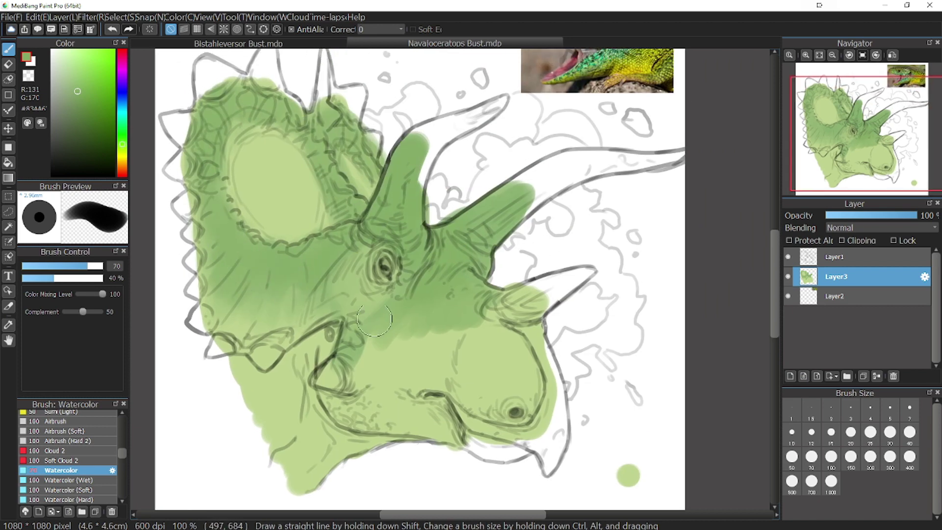
pyautogui.scroll(-3, 635, 336)
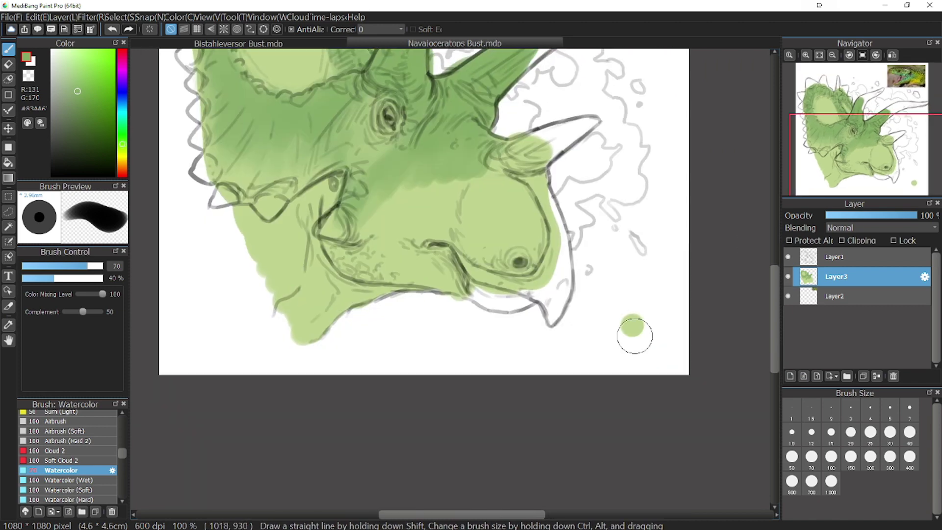
# Dab a mid green swatch beside the pale one and shade around the nose, jaw and neck with a size 50 brush.
pyautogui.click(845, 145)
pyautogui.click(792, 458)
pyautogui.moveTo(468, 298)
pyautogui.mouseDown()
pyautogui.moveTo(520, 290)
pyautogui.moveTo(536, 338)
pyautogui.mouseUp()
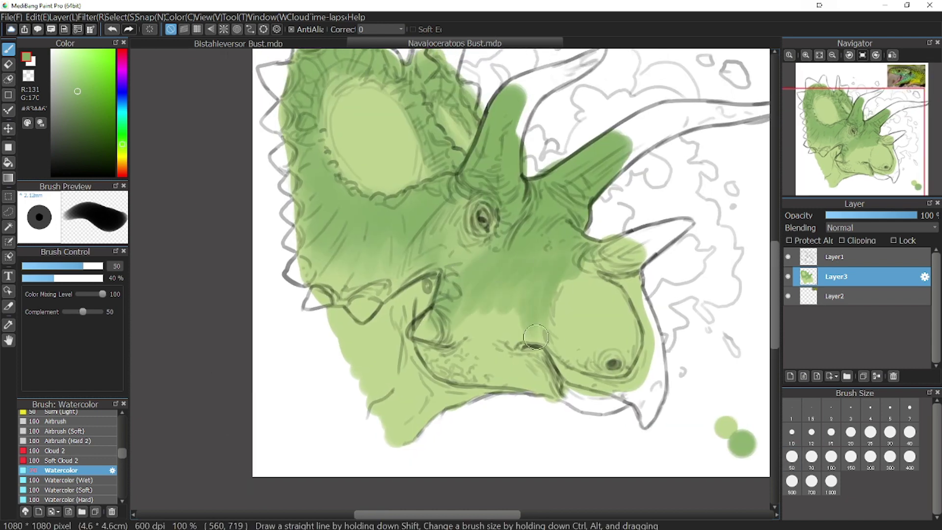
pyautogui.moveTo(611, 282); pyautogui.dragTo(574, 355)
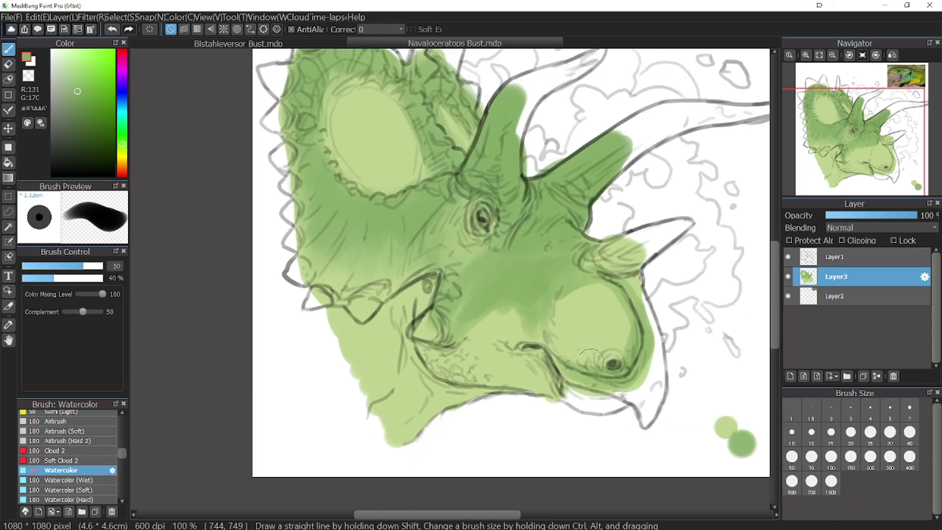
pyautogui.moveTo(434, 364)
pyautogui.mouseDown()
pyautogui.moveTo(465, 349)
pyautogui.moveTo(507, 365)
pyautogui.mouseUp()
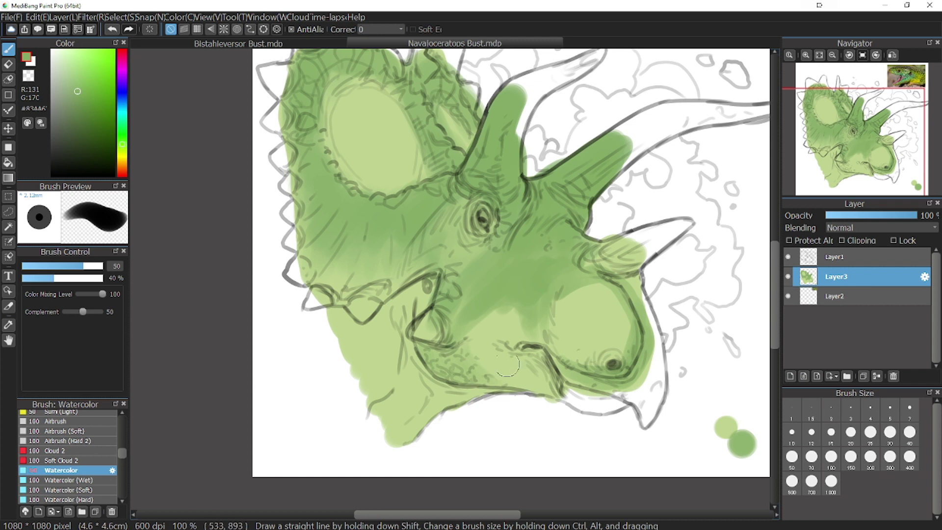
pyautogui.moveTo(424, 298)
pyautogui.mouseDown()
pyautogui.moveTo(357, 344)
pyautogui.moveTo(405, 328)
pyautogui.mouseUp()
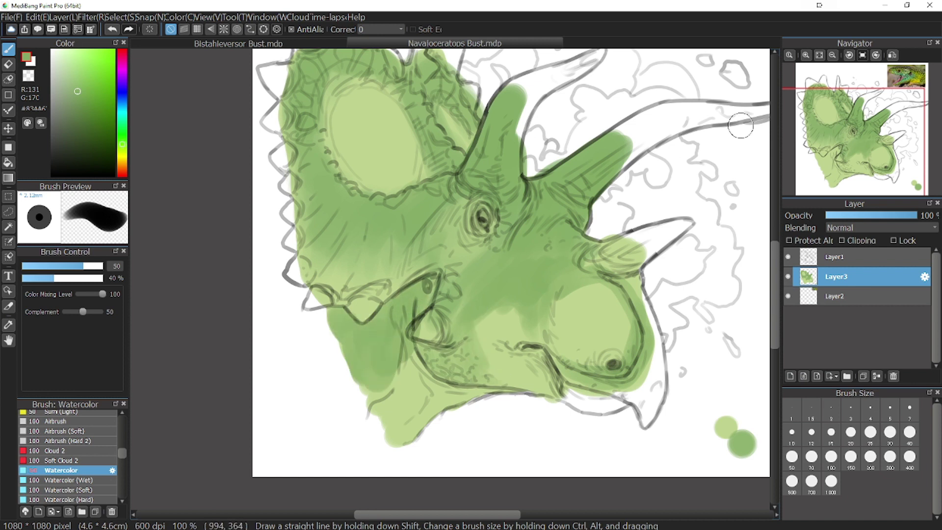
# Sample the pale green from the neck and paint it up both brow horns and onto the nose horn.
pyautogui.click(9, 324)
pyautogui.click(417, 398)
pyautogui.click(9, 49)
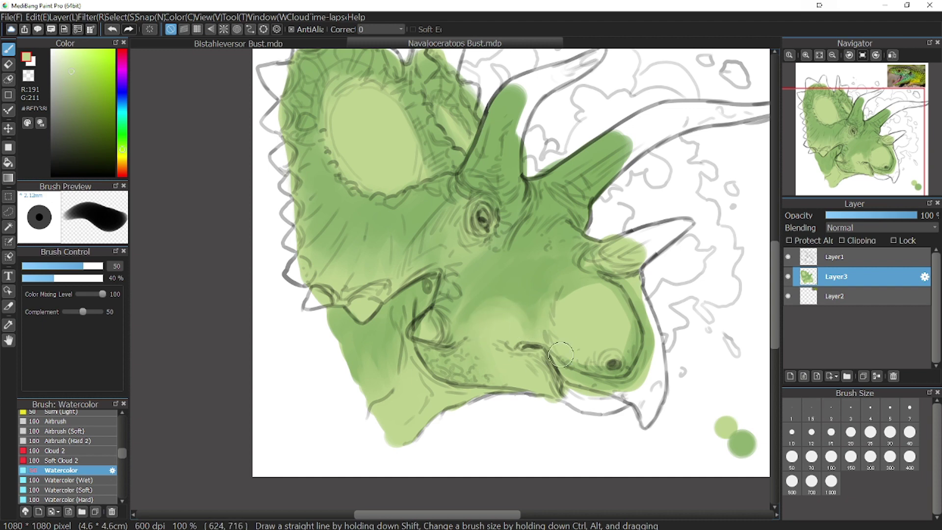
pyautogui.moveTo(847, 138); pyautogui.dragTo(859, 125)
pyautogui.moveTo(447, 186)
pyautogui.mouseDown()
pyautogui.moveTo(424, 225)
pyautogui.moveTo(488, 163)
pyautogui.moveTo(444, 209)
pyautogui.moveTo(458, 265)
pyautogui.moveTo(601, 210)
pyautogui.moveTo(616, 214)
pyautogui.mouseUp()
pyautogui.moveTo(567, 334); pyautogui.dragTo(608, 325)
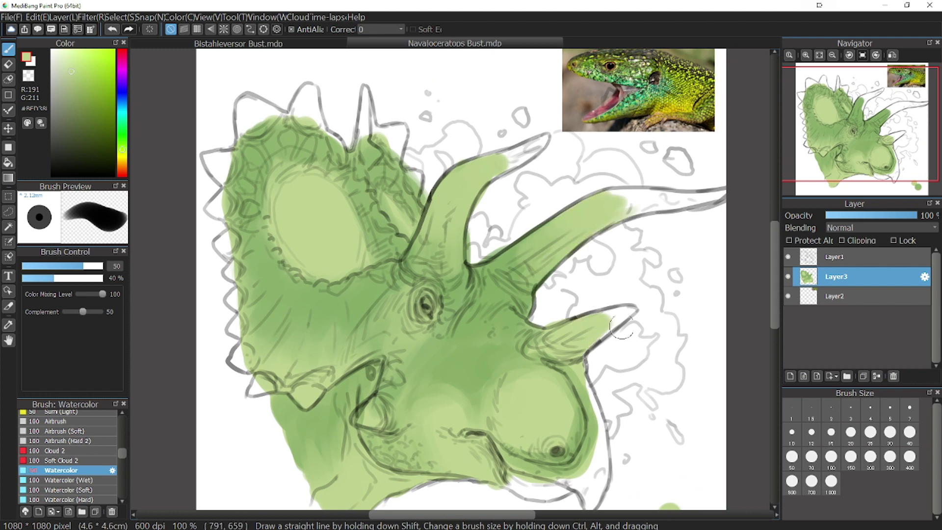
pyautogui.moveTo(883, 161)
pyautogui.mouseDown()
pyautogui.moveTo(858, 136)
pyautogui.moveTo(866, 152)
pyautogui.mouseUp()
pyautogui.click(294, 43)
pyautogui.click(407, 43)
# Shift the colour to a warm yellow (R 247), undoing a greener test dab, and dab a yellow swatch beside the greens.
pyautogui.click(8, 325)
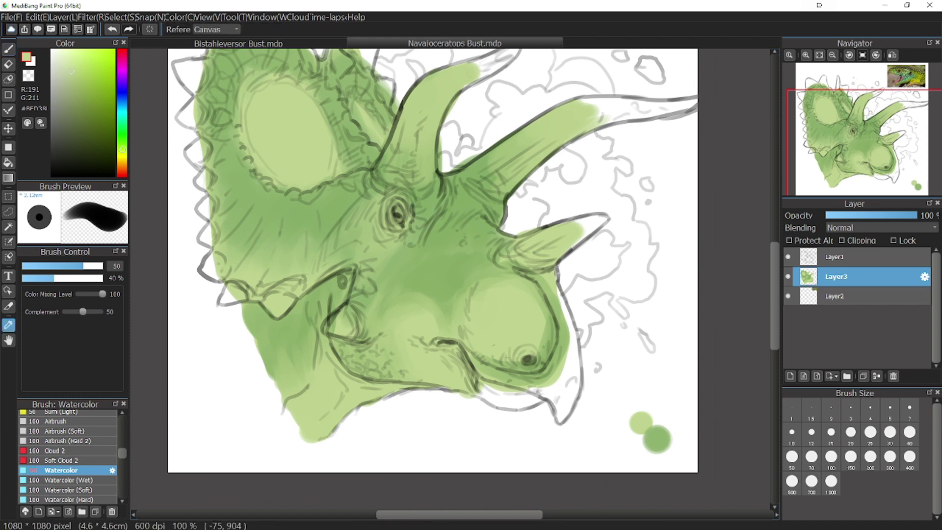
pyautogui.moveTo(122, 150); pyautogui.dragTo(122, 156)
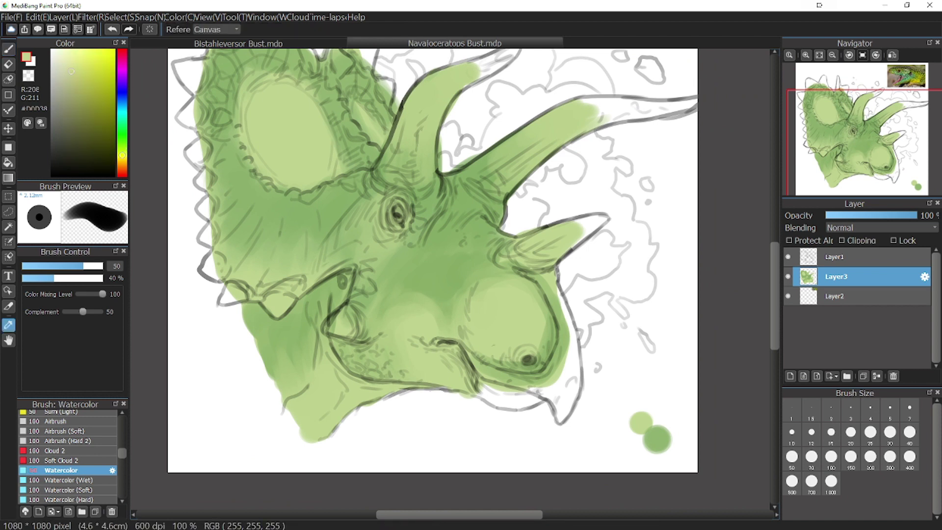
pyautogui.click(9, 49)
pyautogui.click(659, 414)
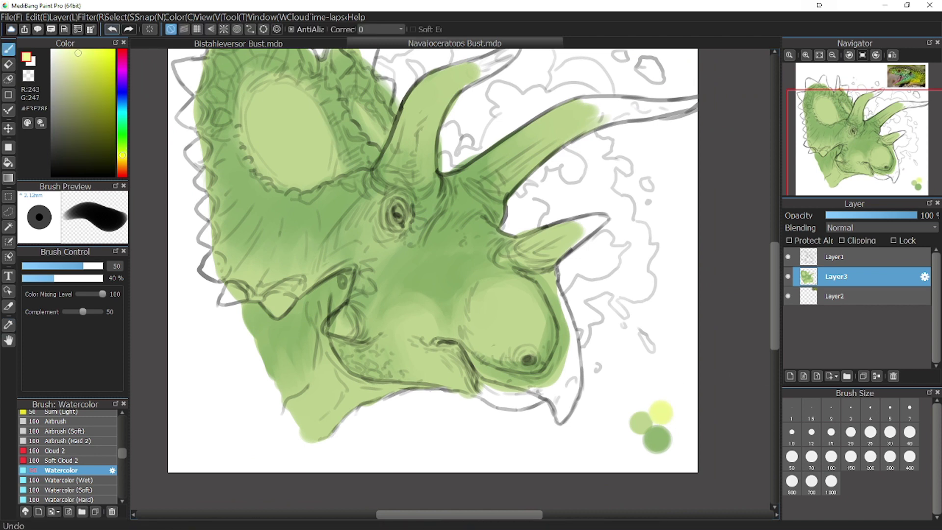
pyautogui.click(113, 30)
pyautogui.click(122, 158)
pyautogui.moveTo(123, 158); pyautogui.dragTo(122, 159)
pyautogui.click(665, 413)
# Paint the warm yellow over the tips of both brow horns and the nose horn, blending it into the green bases.
pyautogui.moveTo(874, 141); pyautogui.dragTo(874, 122)
pyautogui.moveTo(471, 156); pyautogui.dragTo(463, 160)
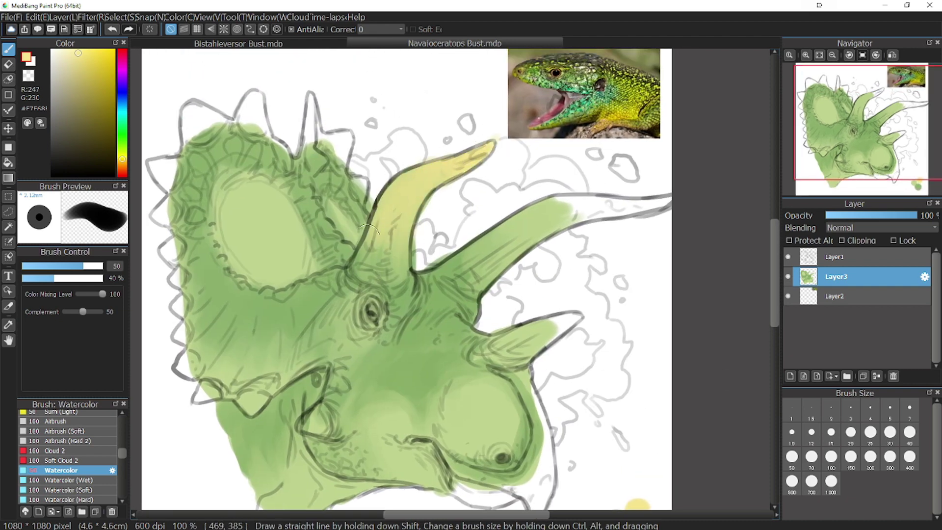
pyautogui.moveTo(665, 203)
pyautogui.mouseDown()
pyautogui.moveTo(537, 200)
pyautogui.moveTo(661, 200)
pyautogui.moveTo(508, 253)
pyautogui.moveTo(498, 240)
pyautogui.moveTo(462, 258)
pyautogui.moveTo(475, 262)
pyautogui.moveTo(536, 237)
pyautogui.moveTo(577, 217)
pyautogui.moveTo(581, 201)
pyautogui.moveTo(495, 233)
pyautogui.mouseUp()
pyautogui.click(889, 146)
pyautogui.moveTo(350, 221); pyautogui.dragTo(496, 266)
# Sample a brown from the lizard photo, undo its test dab, lighten it to R 146, G 136 and dab a swatch beside the yellow.
pyautogui.moveTo(852, 132)
pyautogui.mouseDown()
pyautogui.moveTo(849, 125)
pyautogui.moveTo(845, 137)
pyautogui.moveTo(856, 142)
pyautogui.moveTo(853, 130)
pyautogui.mouseUp()
pyautogui.press('alt')
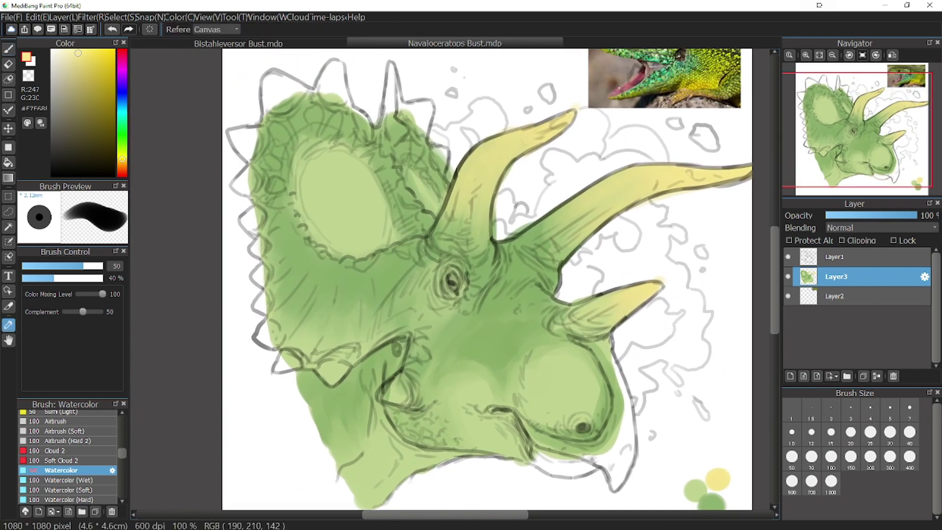
pyautogui.moveTo(641, 73); pyautogui.dragTo(632, 77)
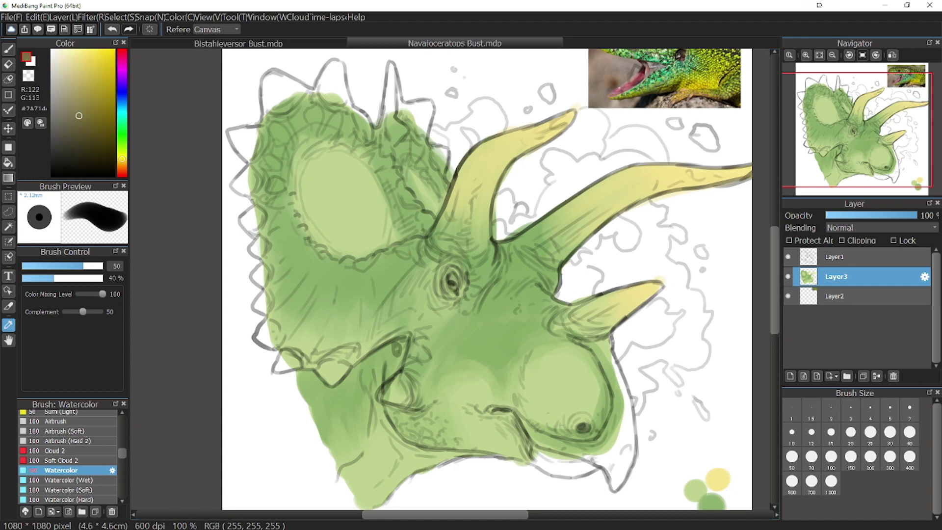
pyautogui.click(9, 49)
pyautogui.click(697, 460)
pyautogui.hotkey('ctrl', 'z')
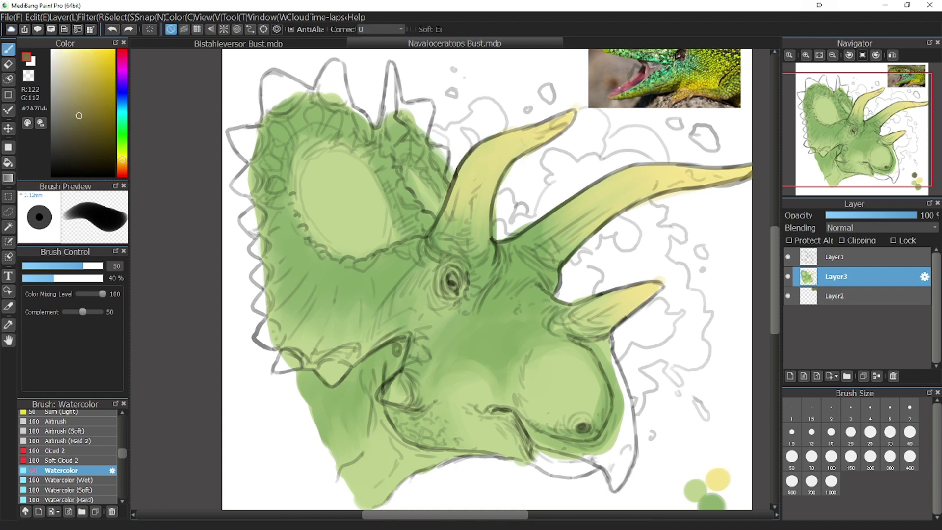
pyautogui.click(76, 103)
pyautogui.click(854, 186)
# Paint the brown onto the spikes along the frill edge and the patch in front of the eye.
pyautogui.scroll(5, 480, 287)
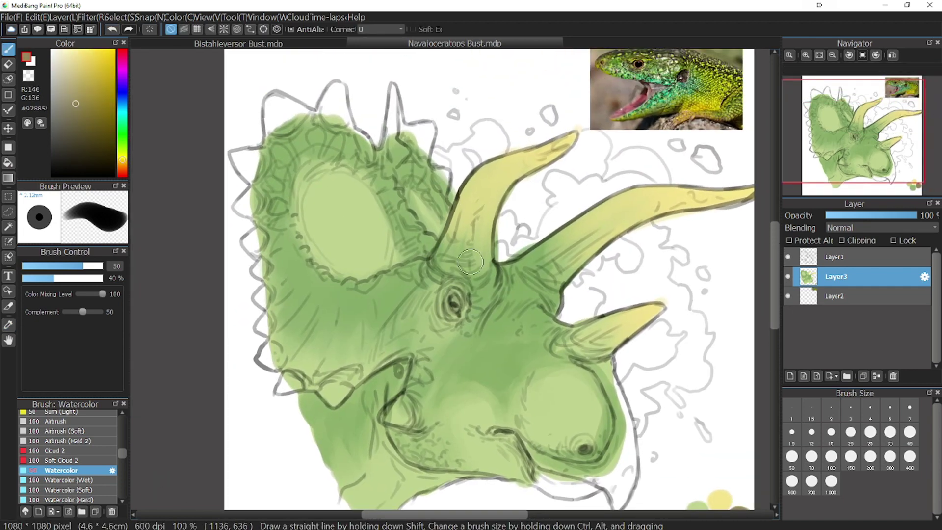
pyautogui.moveTo(292, 129)
pyautogui.mouseDown()
pyautogui.moveTo(302, 118)
pyautogui.moveTo(342, 118)
pyautogui.moveTo(365, 152)
pyautogui.mouseUp()
pyautogui.moveTo(259, 161); pyautogui.dragTo(252, 208)
pyautogui.moveTo(258, 241)
pyautogui.mouseDown()
pyautogui.moveTo(262, 309)
pyautogui.moveTo(287, 383)
pyautogui.moveTo(290, 373)
pyautogui.mouseUp()
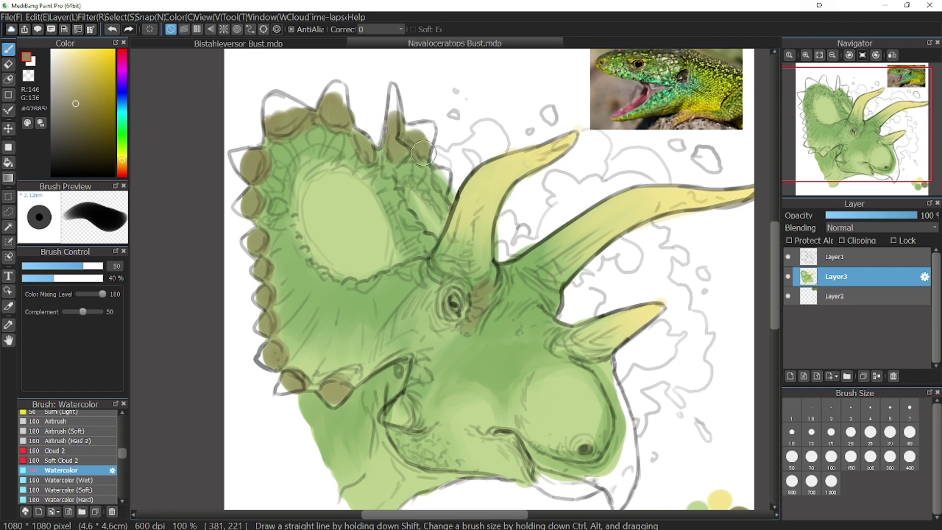
# Fill the beak and the cheek spike with the brown.
pyautogui.scroll(-4, 712, 198)
pyautogui.moveTo(498, 272)
pyautogui.mouseDown()
pyautogui.moveTo(596, 307)
pyautogui.moveTo(611, 268)
pyautogui.moveTo(594, 234)
pyautogui.moveTo(600, 267)
pyautogui.mouseUp()
pyautogui.moveTo(517, 298)
pyautogui.mouseDown()
pyautogui.moveTo(511, 304)
pyautogui.moveTo(569, 304)
pyautogui.mouseUp()
pyautogui.moveTo(633, 72)
pyautogui.mouseDown()
pyautogui.moveTo(627, 192)
pyautogui.moveTo(656, 183)
pyautogui.mouseUp()
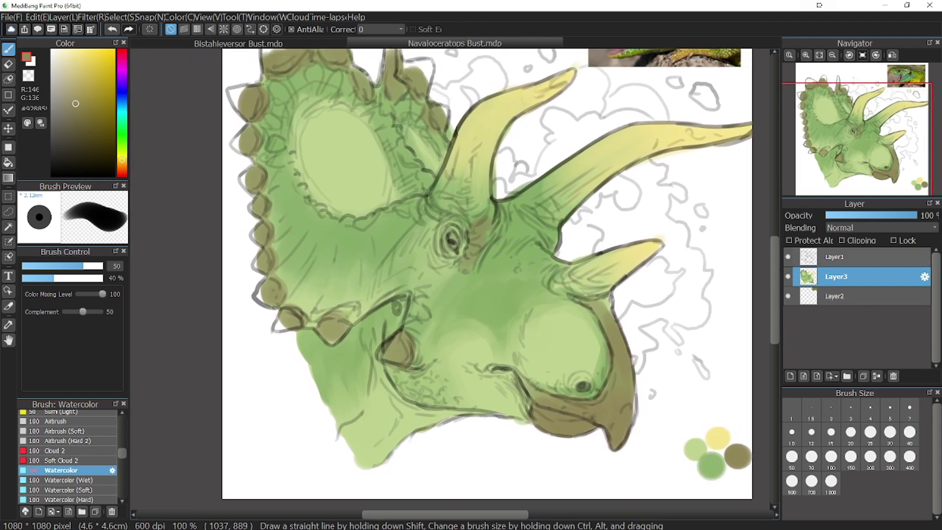
# Sample a teal from the lizard photo, reduce the brush size to 30, undo the test dab and lighten the colour to R 136, G 225.
pyautogui.moveTo(876, 135); pyautogui.dragTo(863, 131)
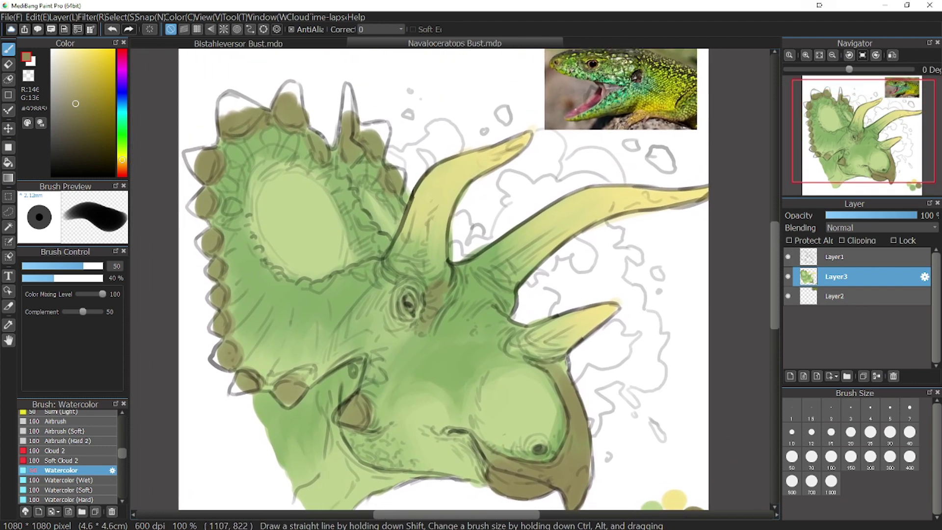
pyautogui.moveTo(653, 417); pyautogui.dragTo(688, 382)
pyautogui.press('i')
pyautogui.click(654, 61)
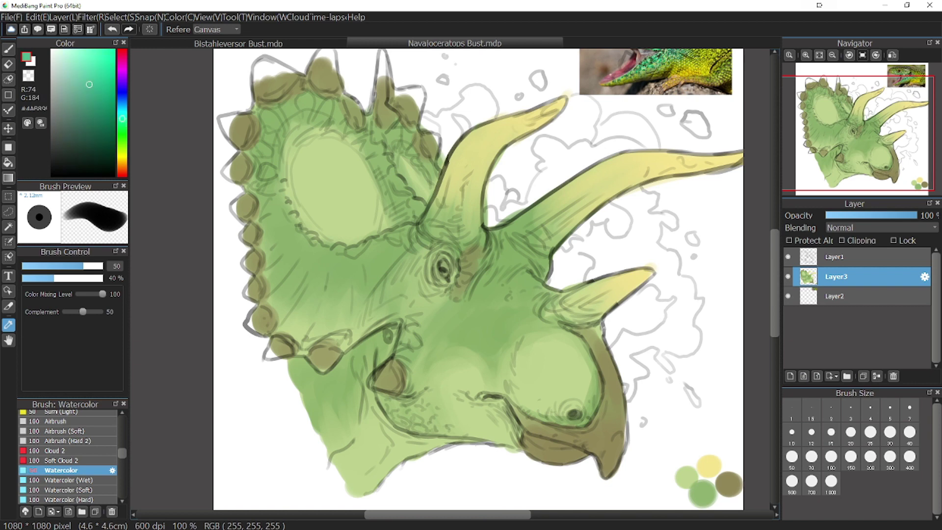
pyautogui.click(483, 236)
pyautogui.moveTo(512, 344); pyautogui.dragTo(559, 295)
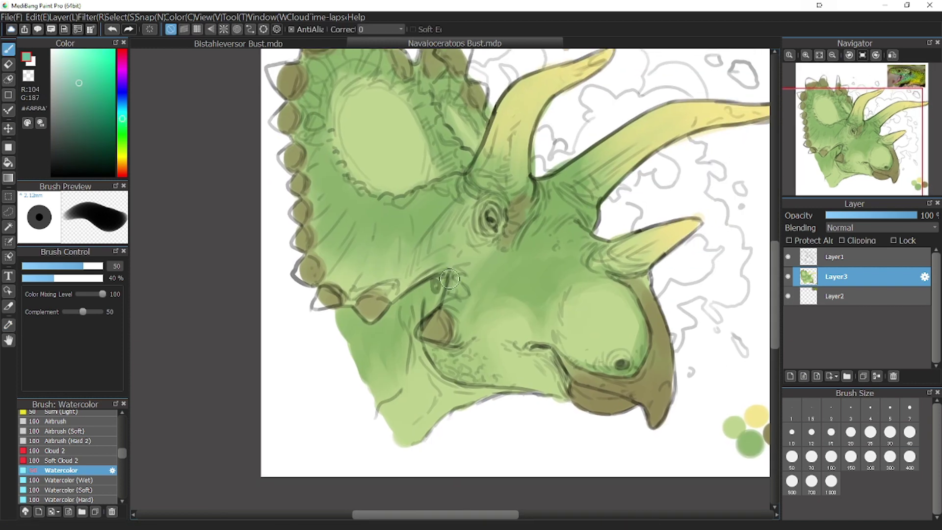
pyautogui.click(890, 435)
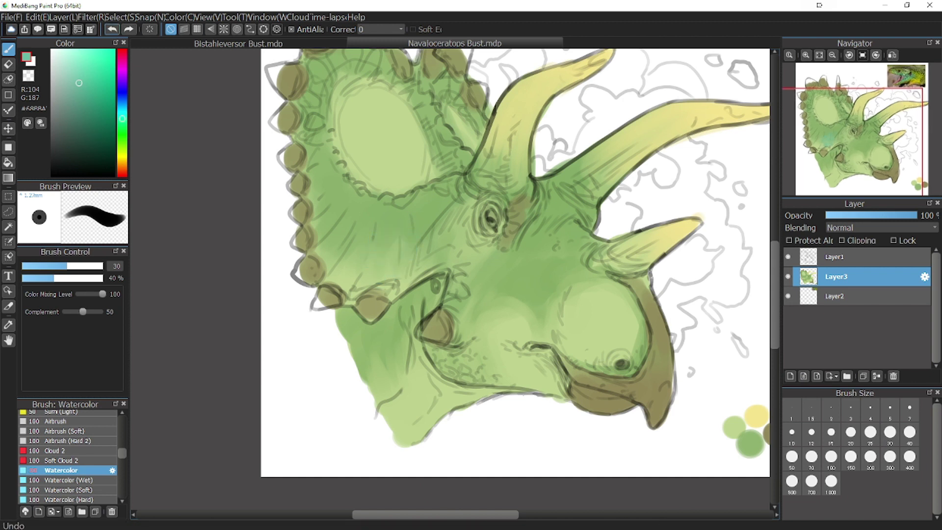
pyautogui.click(75, 64)
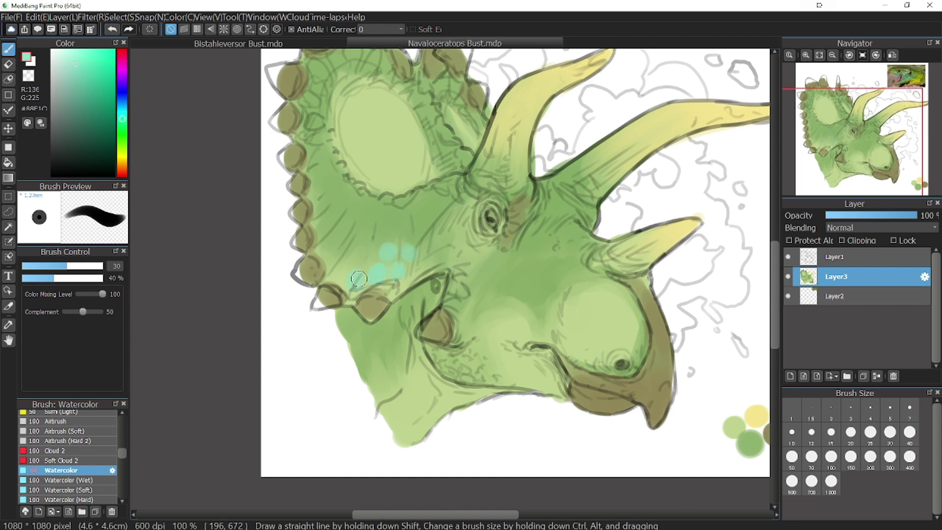
# Dab rows of teal scales across the lower frill and around the frill's upper rim.
pyautogui.click(419, 273)
pyautogui.click(428, 257)
pyautogui.moveTo(427, 253); pyautogui.dragTo(473, 309)
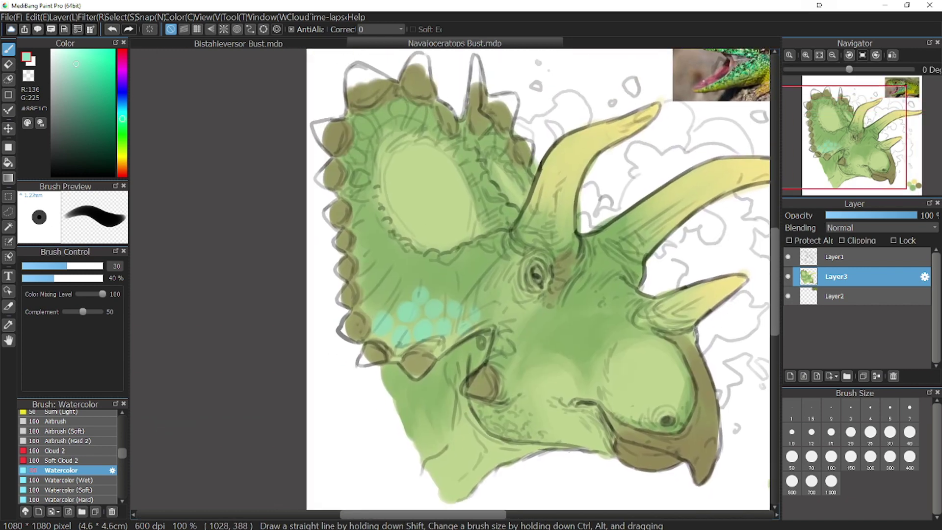
pyautogui.click(372, 299)
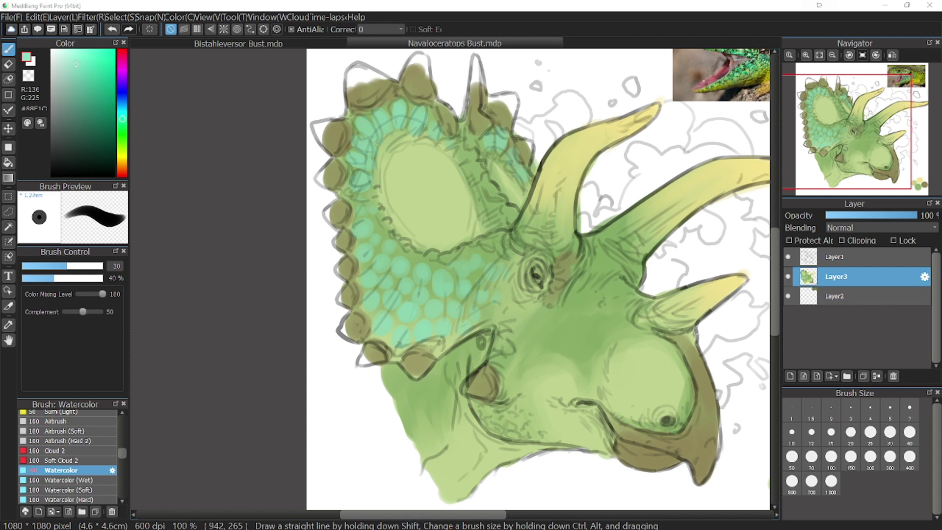
pyautogui.click(851, 136)
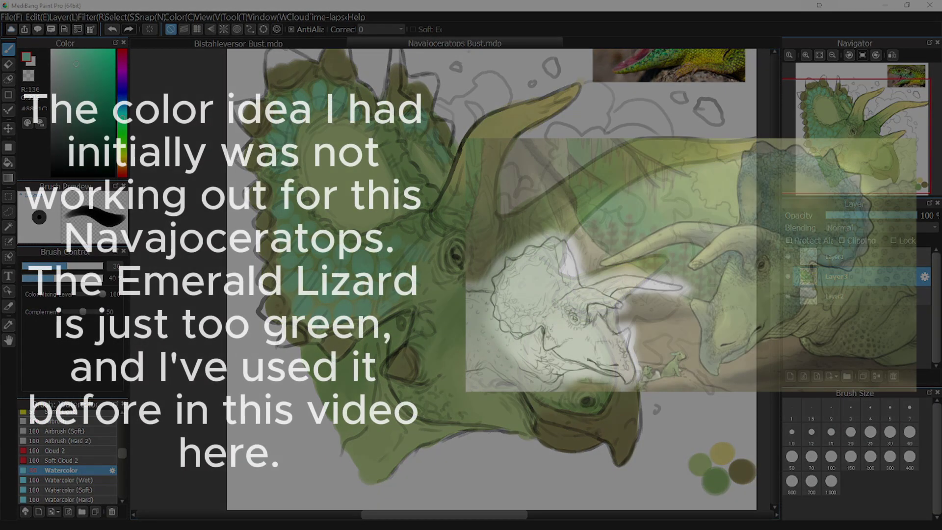
# Erase all the green colouring and its swatches from under the line art, keeping the sketch, and return to the brush.
pyautogui.click(833, 55)
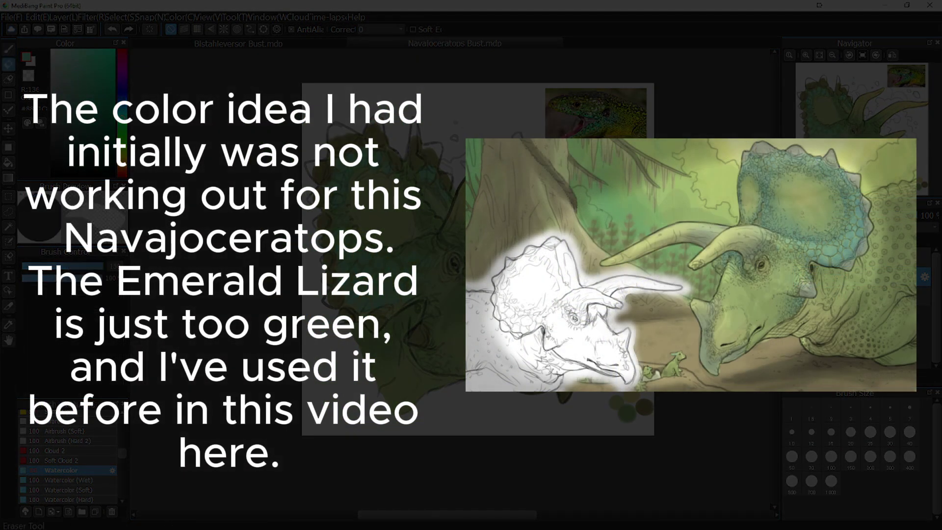
pyautogui.moveTo(530, 372); pyautogui.dragTo(634, 397)
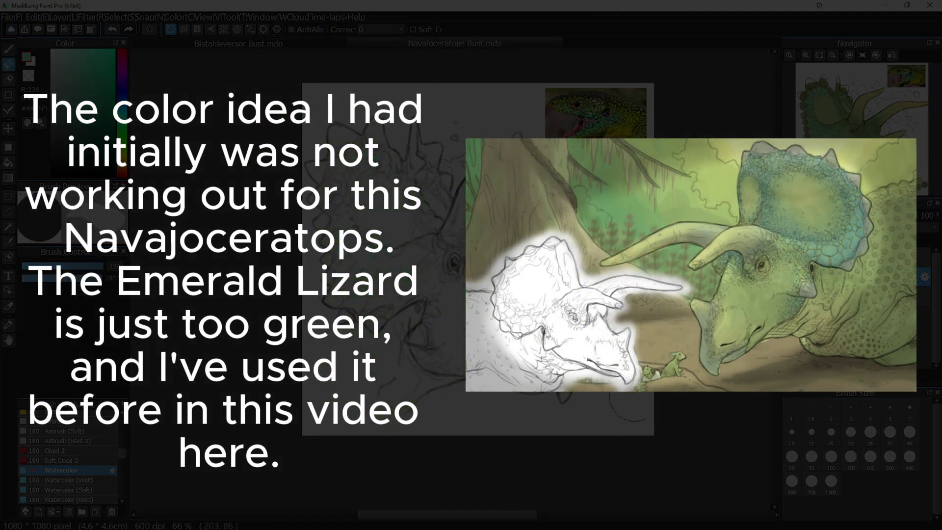
pyautogui.click(9, 49)
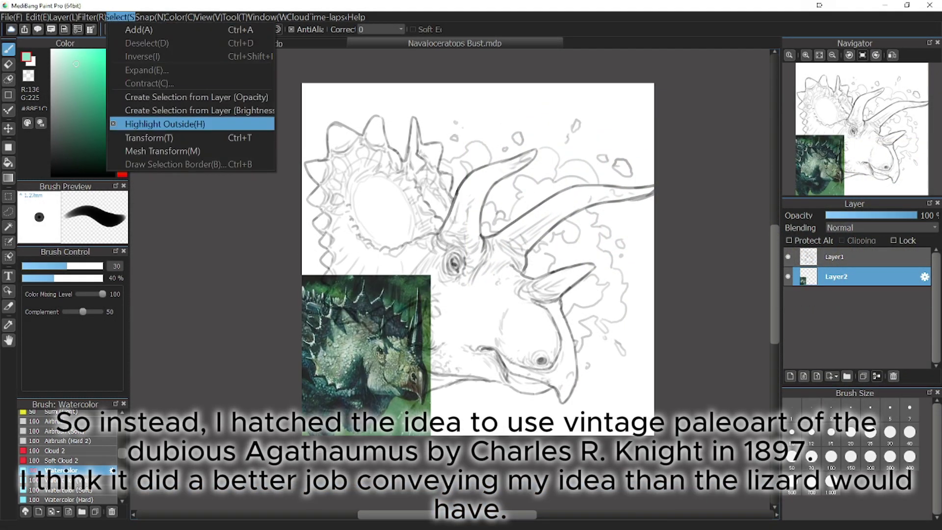
# Scale the vintage Agathaumas painting into the canvas's upper right corner and add a new colouring layer above it.
pyautogui.click(790, 377)
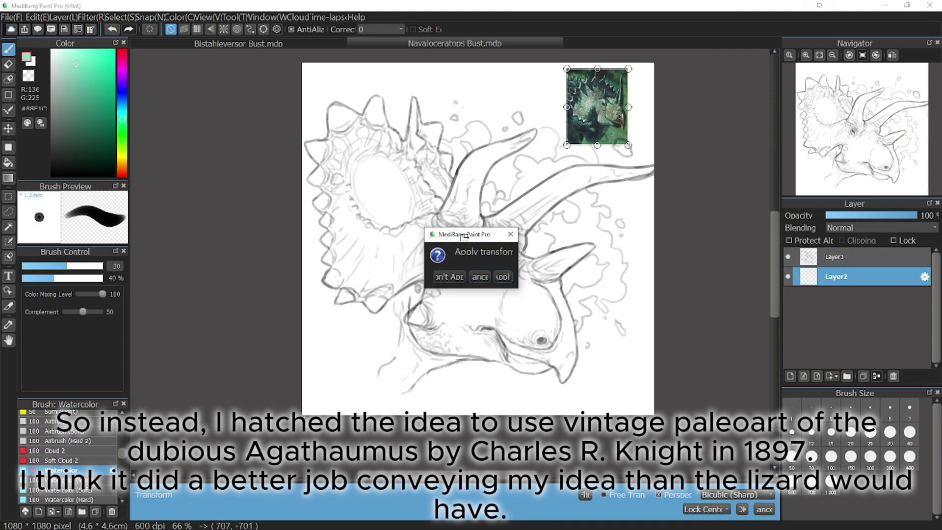
pyautogui.click(479, 277)
pyautogui.click(790, 377)
pyautogui.click(806, 55)
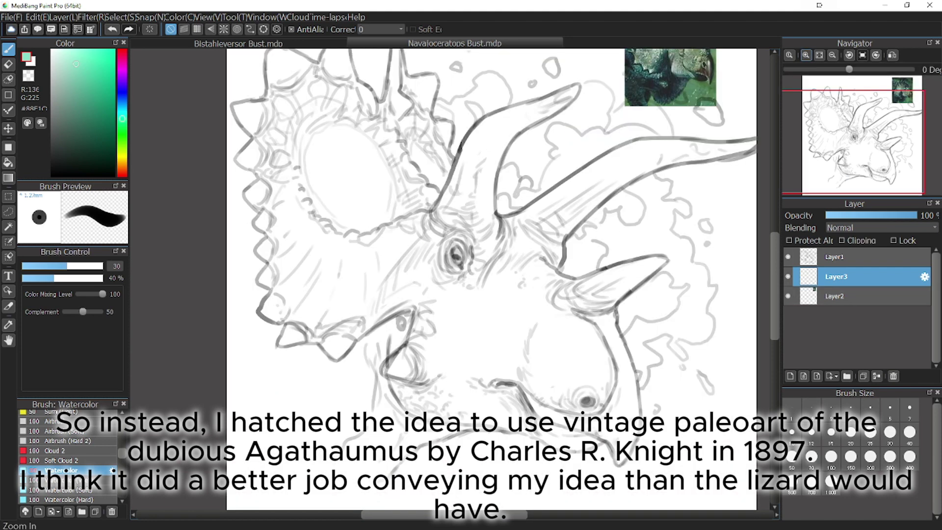
# Sample a pale grey-green (R 179, G 196) from the reference painting and set the Watercolor brush to size 50.
pyautogui.moveTo(630, 259); pyautogui.dragTo(606, 358)
pyautogui.press('i')
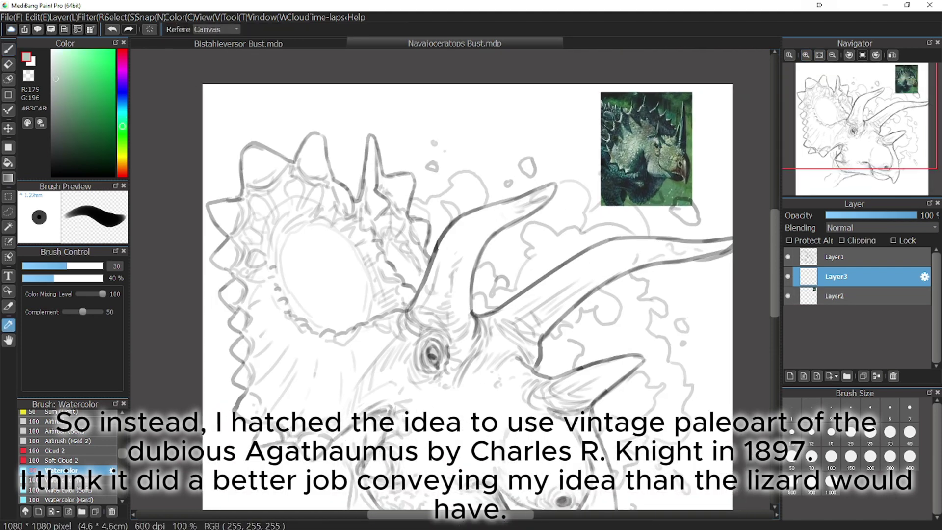
pyautogui.click(64, 470)
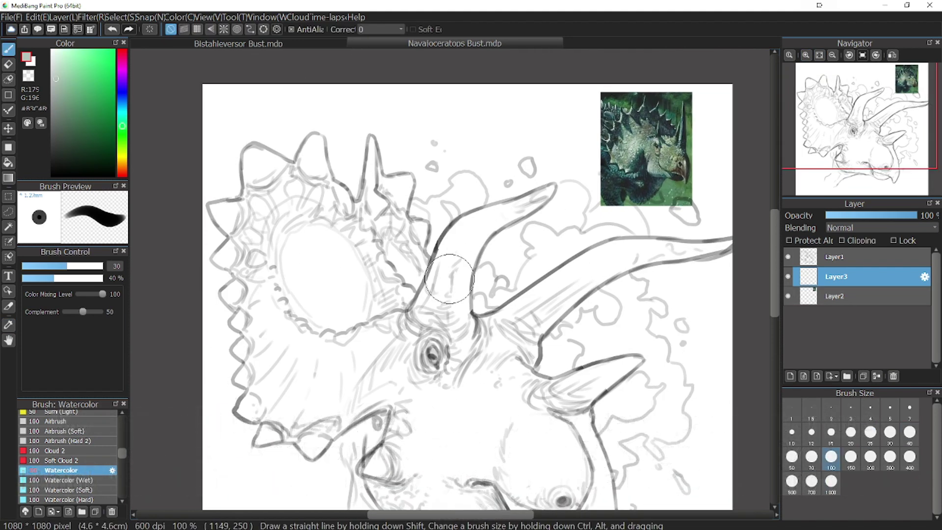
pyautogui.press('[')
pyautogui.press('[')
# Fill the frill, the brow horn bases and the middle of the face with the grey-green.
pyautogui.moveTo(449, 279); pyautogui.dragTo(428, 171)
pyautogui.moveTo(384, 253)
pyautogui.mouseDown()
pyautogui.moveTo(407, 253)
pyautogui.moveTo(489, 330)
pyautogui.moveTo(352, 280)
pyautogui.moveTo(283, 313)
pyautogui.moveTo(264, 289)
pyautogui.moveTo(236, 279)
pyautogui.moveTo(240, 215)
pyautogui.moveTo(227, 170)
pyautogui.moveTo(247, 207)
pyautogui.moveTo(305, 242)
pyautogui.moveTo(374, 248)
pyautogui.moveTo(347, 215)
pyautogui.moveTo(291, 202)
pyautogui.moveTo(270, 111)
pyautogui.moveTo(231, 125)
pyautogui.moveTo(231, 99)
pyautogui.moveTo(268, 69)
pyautogui.moveTo(286, 72)
pyautogui.moveTo(304, 108)
pyautogui.moveTo(349, 131)
pyautogui.moveTo(349, 87)
pyautogui.moveTo(408, 174)
pyautogui.moveTo(368, 103)
pyautogui.moveTo(419, 238)
pyautogui.moveTo(444, 250)
pyautogui.mouseUp()
pyautogui.moveTo(443, 251)
pyautogui.mouseDown()
pyautogui.moveTo(534, 296)
pyautogui.moveTo(508, 313)
pyautogui.mouseUp()
pyautogui.moveTo(541, 284)
pyautogui.mouseDown()
pyautogui.moveTo(519, 292)
pyautogui.moveTo(544, 304)
pyautogui.moveTo(580, 276)
pyautogui.moveTo(548, 320)
pyautogui.moveTo(573, 326)
pyautogui.mouseUp()
pyautogui.click(838, 156)
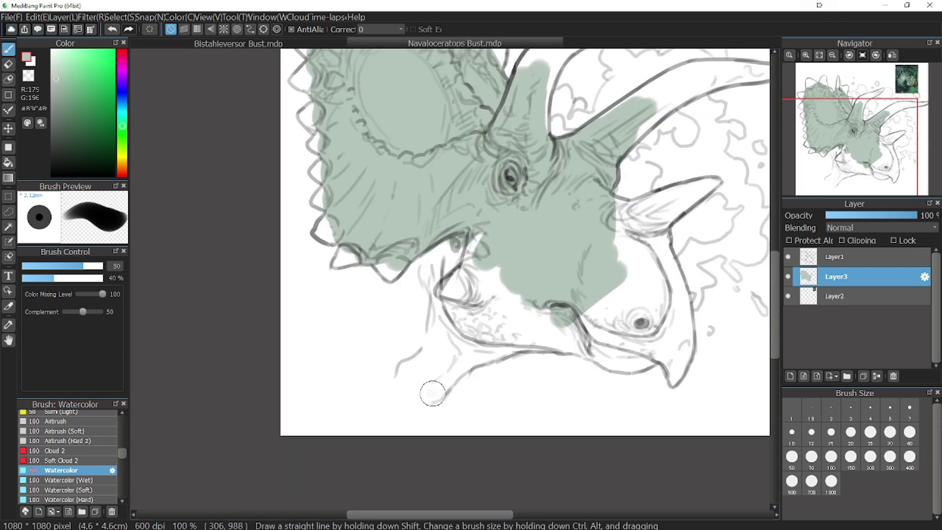
# Extend the grey-green over the neck, jaw, snout, beak and nose horn, and out along both brow horns.
pyautogui.moveTo(432, 393)
pyautogui.mouseDown()
pyautogui.moveTo(398, 281)
pyautogui.moveTo(415, 339)
pyautogui.moveTo(501, 241)
pyautogui.moveTo(416, 377)
pyautogui.moveTo(441, 385)
pyautogui.moveTo(494, 339)
pyautogui.moveTo(487, 308)
pyautogui.moveTo(509, 340)
pyautogui.moveTo(539, 345)
pyautogui.moveTo(589, 285)
pyautogui.moveTo(595, 355)
pyautogui.moveTo(634, 365)
pyautogui.moveTo(586, 321)
pyautogui.moveTo(574, 327)
pyautogui.moveTo(638, 340)
pyautogui.moveTo(612, 205)
pyautogui.moveTo(706, 181)
pyautogui.moveTo(634, 231)
pyautogui.moveTo(653, 246)
pyautogui.moveTo(655, 232)
pyautogui.moveTo(682, 331)
pyautogui.mouseUp()
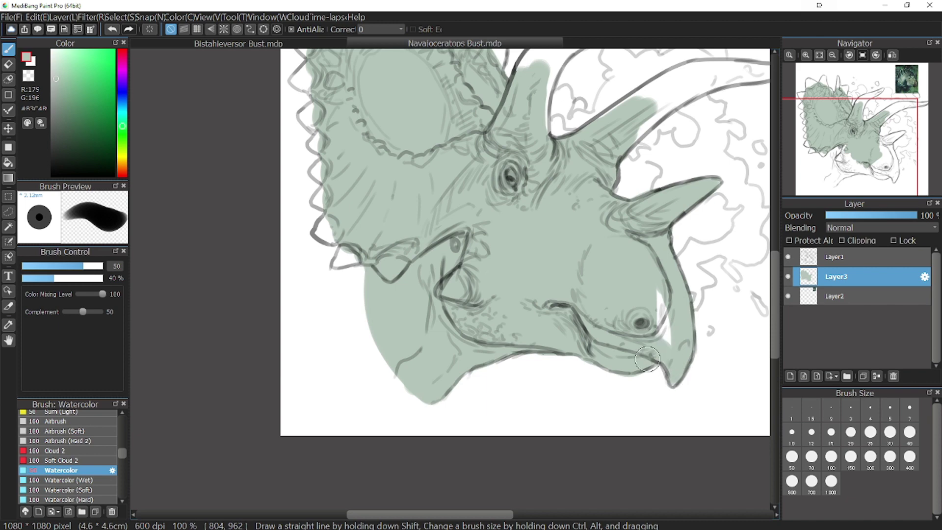
pyautogui.moveTo(647, 360); pyautogui.dragTo(678, 313)
pyautogui.click(865, 119)
pyautogui.moveTo(409, 246)
pyautogui.mouseDown()
pyautogui.moveTo(438, 194)
pyautogui.moveTo(427, 223)
pyautogui.moveTo(697, 218)
pyautogui.moveTo(530, 294)
pyautogui.mouseUp()
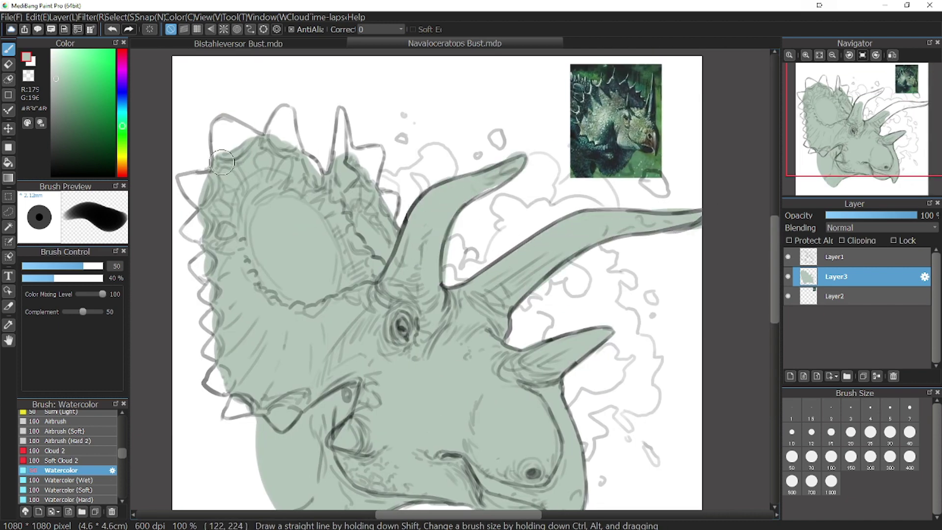
# Fill all the spikes around the frill edge with the grey-green.
pyautogui.moveTo(222, 163)
pyautogui.mouseDown()
pyautogui.moveTo(260, 150)
pyautogui.moveTo(232, 135)
pyautogui.moveTo(273, 143)
pyautogui.moveTo(309, 176)
pyautogui.mouseUp()
pyautogui.moveTo(339, 146)
pyautogui.mouseDown()
pyautogui.moveTo(375, 157)
pyautogui.moveTo(387, 213)
pyautogui.mouseUp()
pyautogui.moveTo(196, 209); pyautogui.dragTo(222, 178)
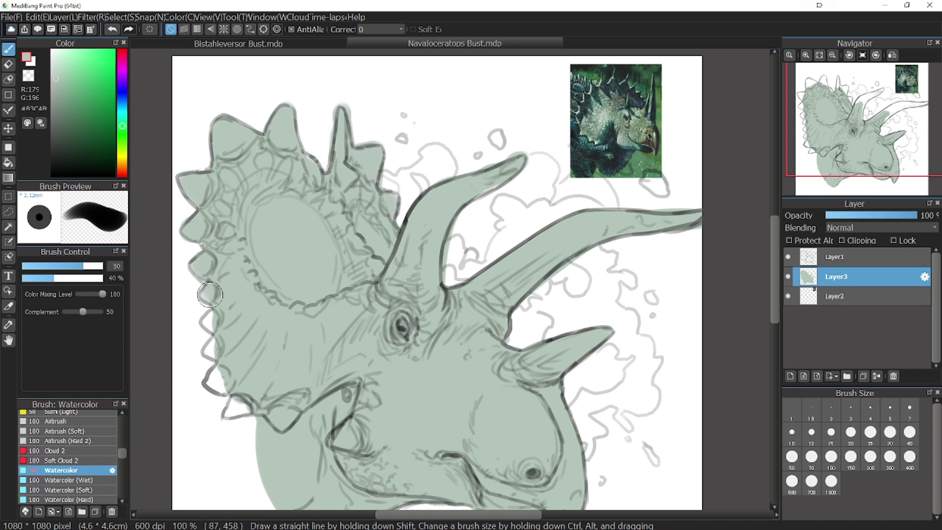
pyautogui.moveTo(210, 294); pyautogui.dragTo(223, 338)
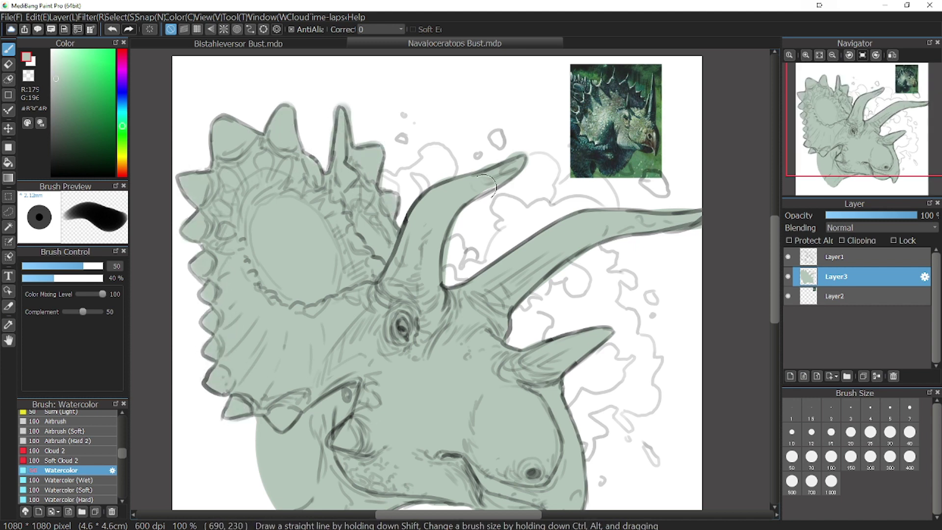
# Dab a grey-green swatch in the blank area beside the beak, shift the colour to yellow-green R 148, G 174 and undo its test dab.
pyautogui.moveTo(864, 127)
pyautogui.mouseDown()
pyautogui.moveTo(855, 134)
pyautogui.moveTo(876, 154)
pyautogui.moveTo(872, 116)
pyautogui.mouseUp()
pyautogui.click(582, 386)
pyautogui.press('i')
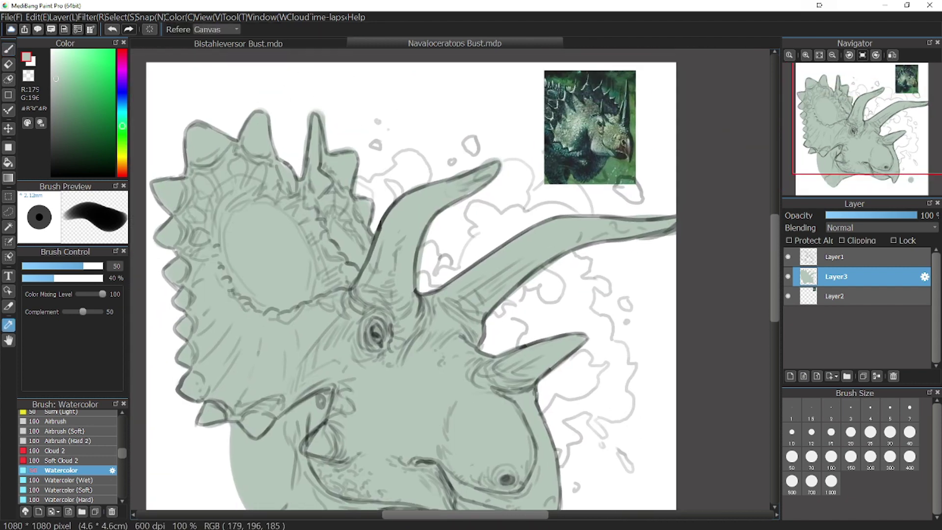
pyautogui.moveTo(123, 135); pyautogui.dragTo(122, 143)
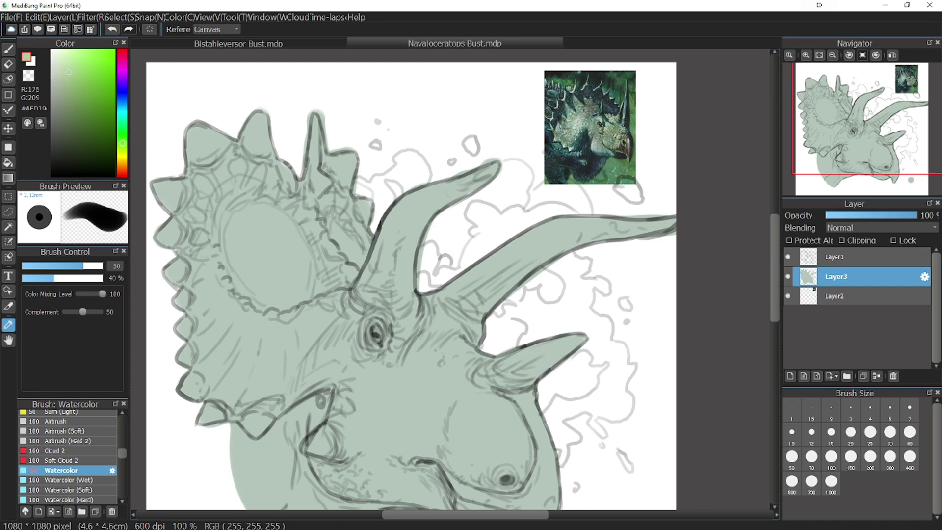
pyautogui.click(67, 90)
pyautogui.click(8, 49)
pyautogui.moveTo(416, 390); pyautogui.dragTo(427, 385)
pyautogui.click(112, 30)
# Undo another test dab, lighten the yellow-green to R 165, G 186 and add its swatch beside the grey-green one.
pyautogui.click(857, 162)
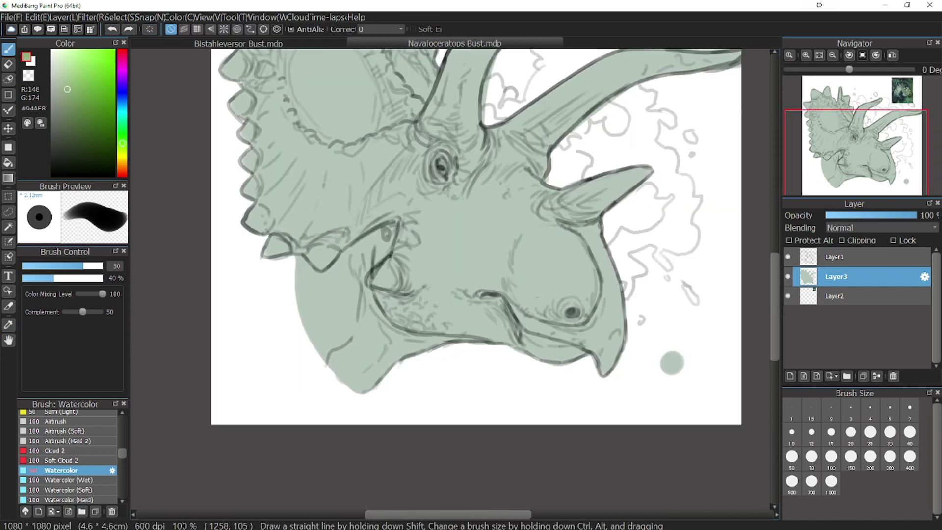
pyautogui.moveTo(856, 162); pyautogui.dragTo(858, 157)
pyautogui.moveTo(682, 401); pyautogui.dragTo(687, 399)
pyautogui.click(112, 29)
pyautogui.click(63, 84)
pyautogui.moveTo(857, 140)
pyautogui.mouseDown()
pyautogui.moveTo(858, 116)
pyautogui.moveTo(863, 129)
pyautogui.moveTo(853, 129)
pyautogui.mouseUp()
# Paint the yellow-green over the snout, the forehead between the horns and the upper cheek.
pyautogui.moveTo(560, 380)
pyautogui.mouseDown()
pyautogui.moveTo(535, 407)
pyautogui.moveTo(579, 437)
pyautogui.moveTo(603, 373)
pyautogui.moveTo(560, 346)
pyautogui.mouseUp()
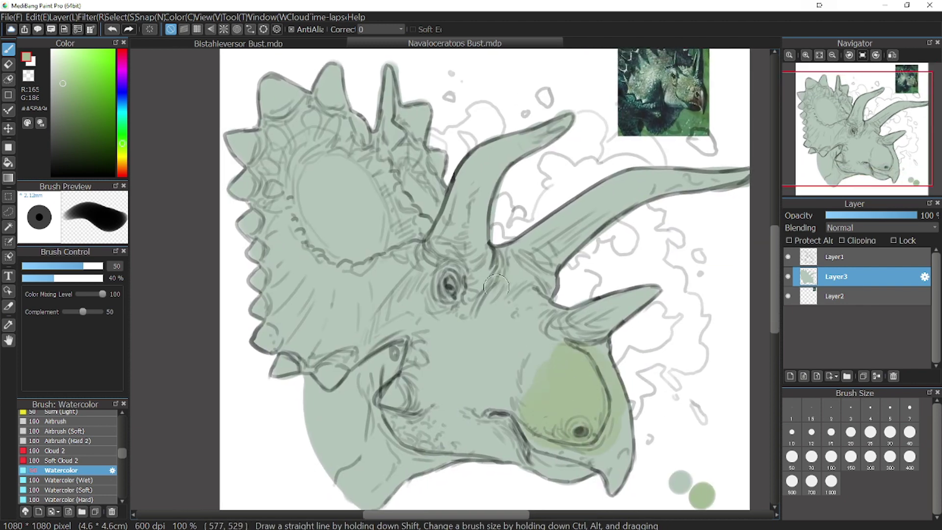
pyautogui.moveTo(497, 286); pyautogui.dragTo(556, 329)
pyautogui.moveTo(500, 257); pyautogui.dragTo(481, 290)
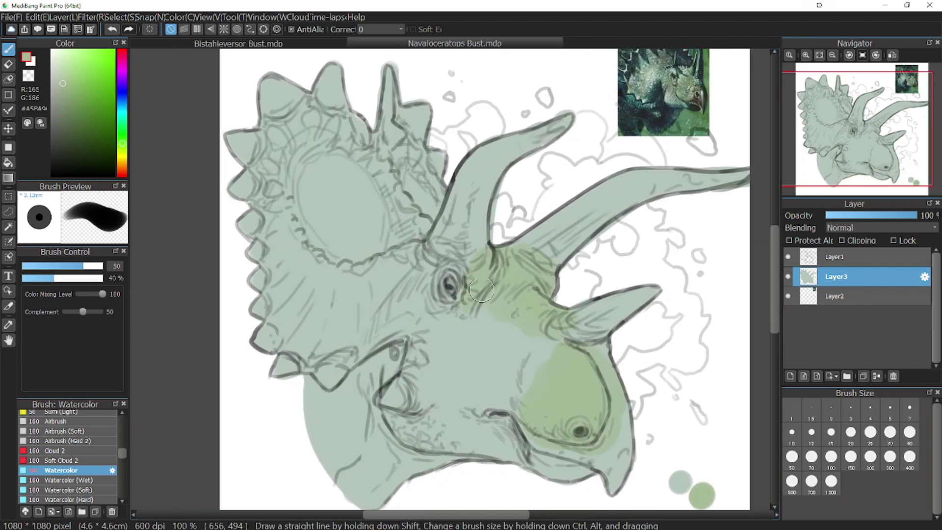
pyautogui.moveTo(441, 336)
pyautogui.mouseDown()
pyautogui.moveTo(415, 378)
pyautogui.moveTo(486, 295)
pyautogui.moveTo(508, 341)
pyautogui.moveTo(563, 335)
pyautogui.moveTo(496, 331)
pyautogui.mouseUp()
pyautogui.moveTo(853, 129); pyautogui.dragTo(839, 136)
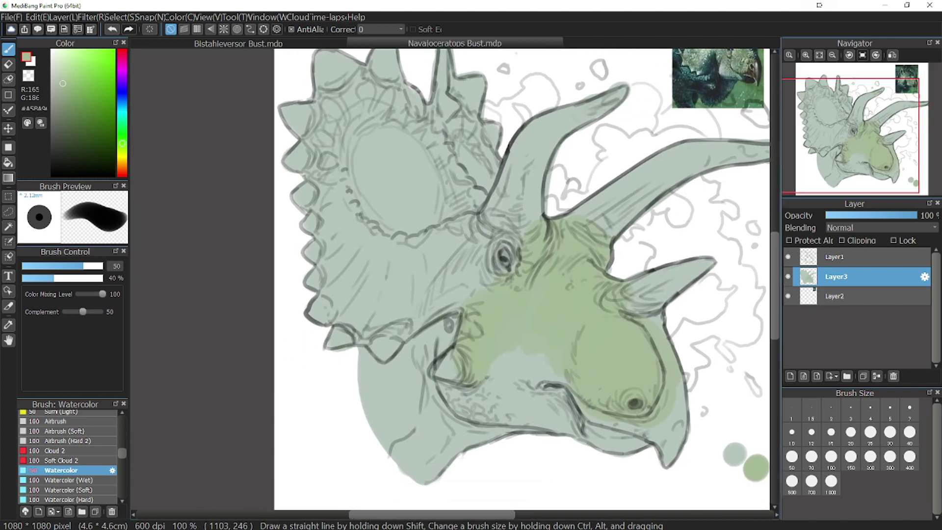
# Paint the yellow-green over the frill around its openings, the brow horn bases and the upper neck.
pyautogui.moveTo(503, 298)
pyautogui.mouseDown()
pyautogui.moveTo(422, 225)
pyautogui.moveTo(368, 319)
pyautogui.moveTo(337, 275)
pyautogui.moveTo(383, 255)
pyautogui.moveTo(328, 196)
pyautogui.moveTo(326, 106)
pyautogui.moveTo(363, 78)
pyautogui.moveTo(417, 120)
pyautogui.moveTo(451, 184)
pyautogui.mouseUp()
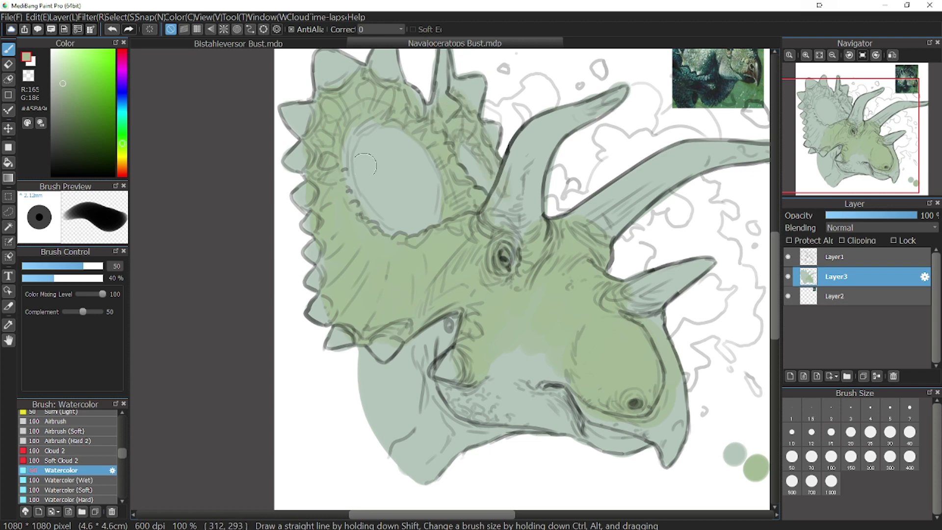
pyautogui.moveTo(380, 324)
pyautogui.mouseDown()
pyautogui.moveTo(295, 268)
pyautogui.moveTo(373, 261)
pyautogui.mouseUp()
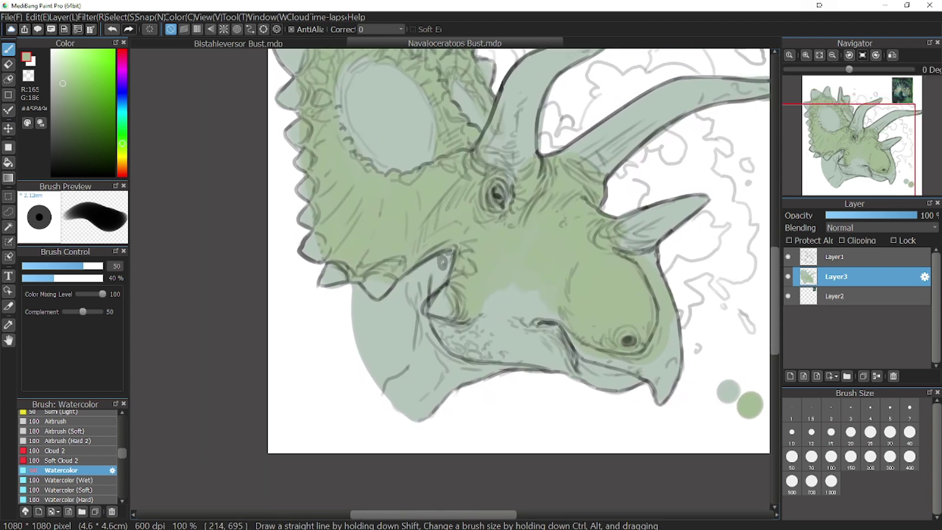
pyautogui.moveTo(522, 206)
pyautogui.mouseDown()
pyautogui.moveTo(522, 153)
pyautogui.moveTo(505, 98)
pyautogui.mouseUp()
pyautogui.moveTo(621, 111); pyautogui.dragTo(598, 164)
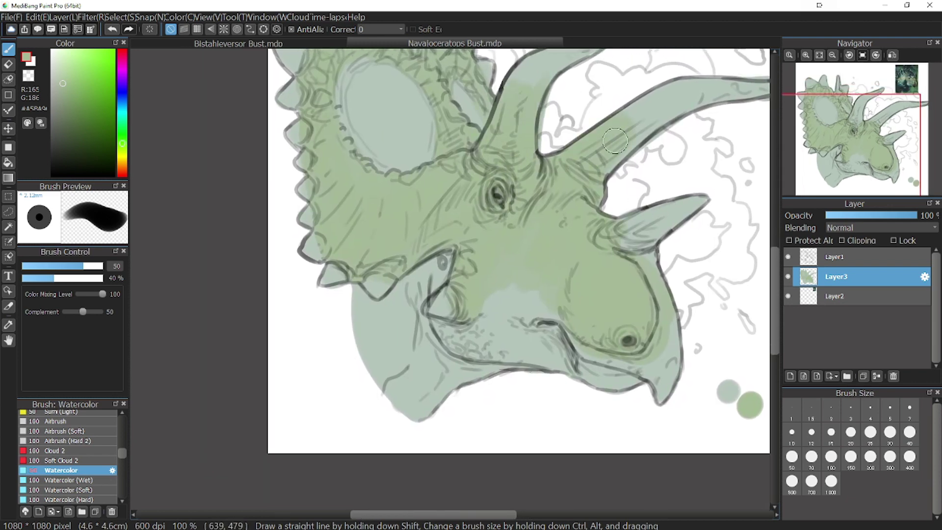
pyautogui.moveTo(353, 282)
pyautogui.mouseDown()
pyautogui.moveTo(393, 363)
pyautogui.moveTo(436, 265)
pyautogui.mouseUp()
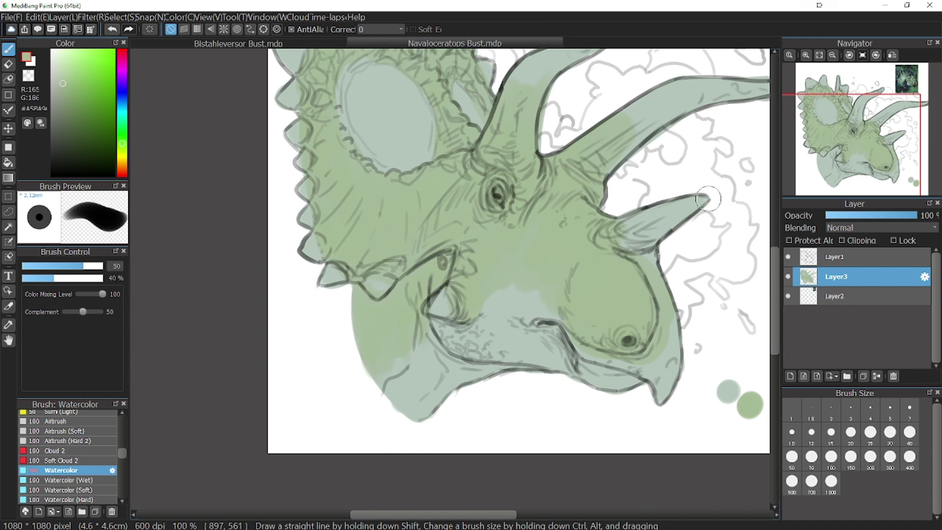
# Sample the grey-green swatch and blend it around the eye, cheek, neck and frill where it meets the yellow-green.
pyautogui.click(9, 324)
pyautogui.click(729, 391)
pyautogui.click(8, 49)
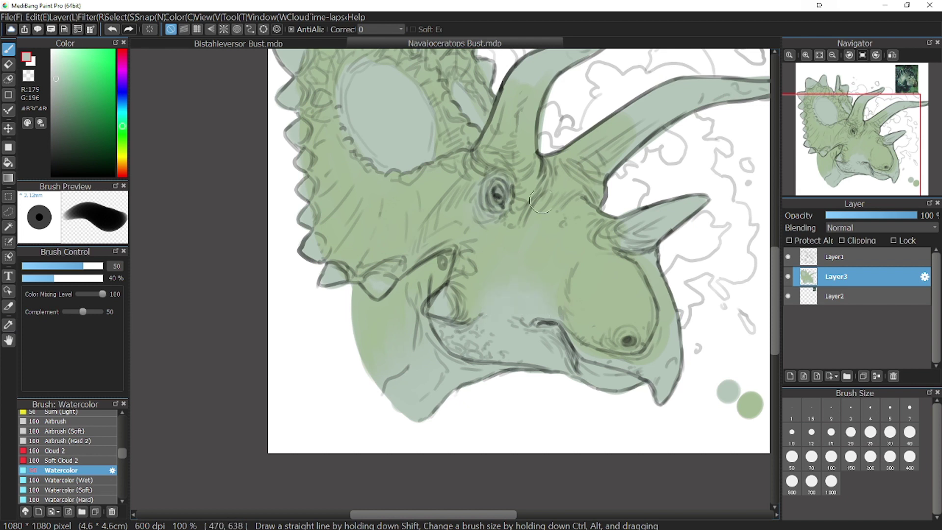
pyautogui.scroll(3, 542, 200)
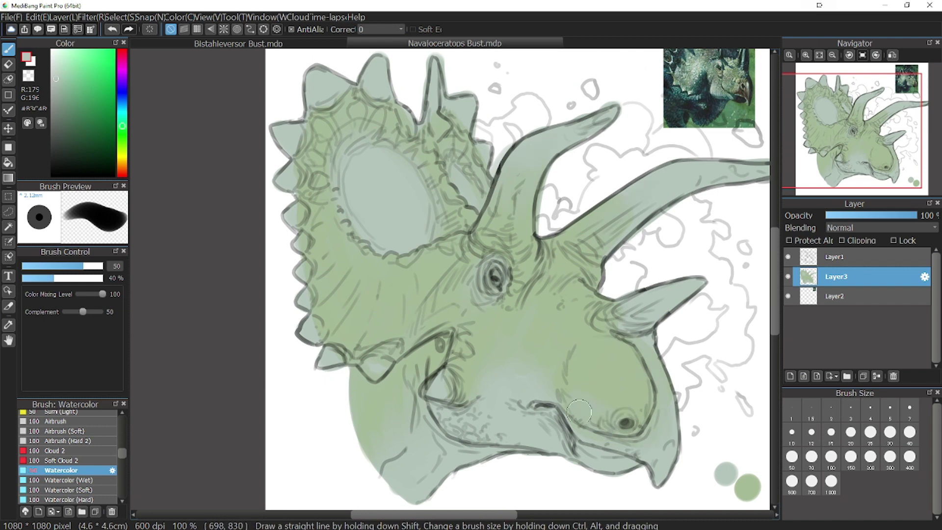
pyautogui.moveTo(868, 163); pyautogui.dragTo(874, 133)
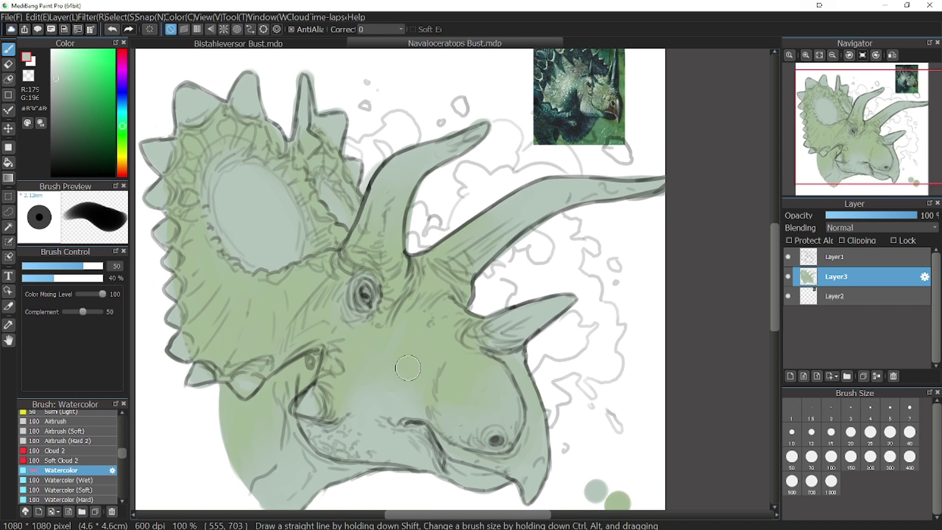
# Sample the yellow-green swatch, darken it to an olive of R 136, G 148 and add its swatch above the others.
pyautogui.click(8, 325)
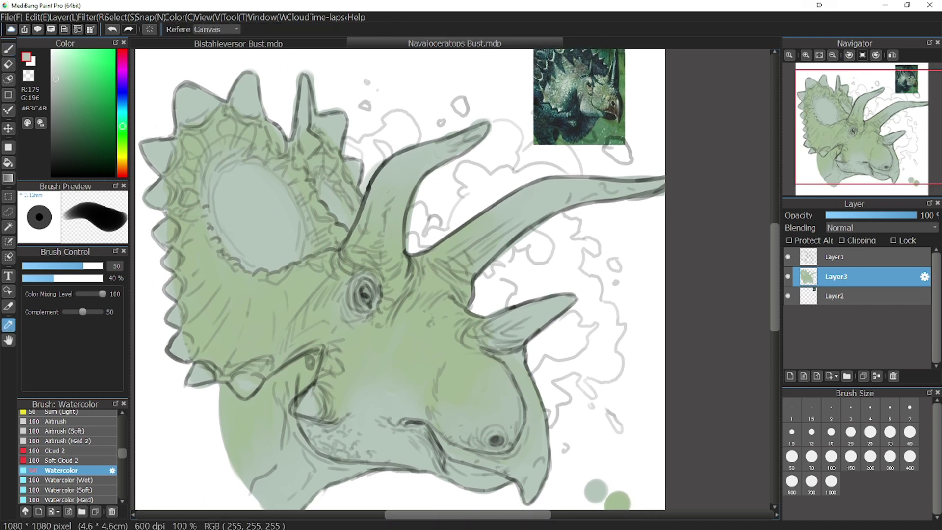
pyautogui.click(617, 501)
pyautogui.click(122, 149)
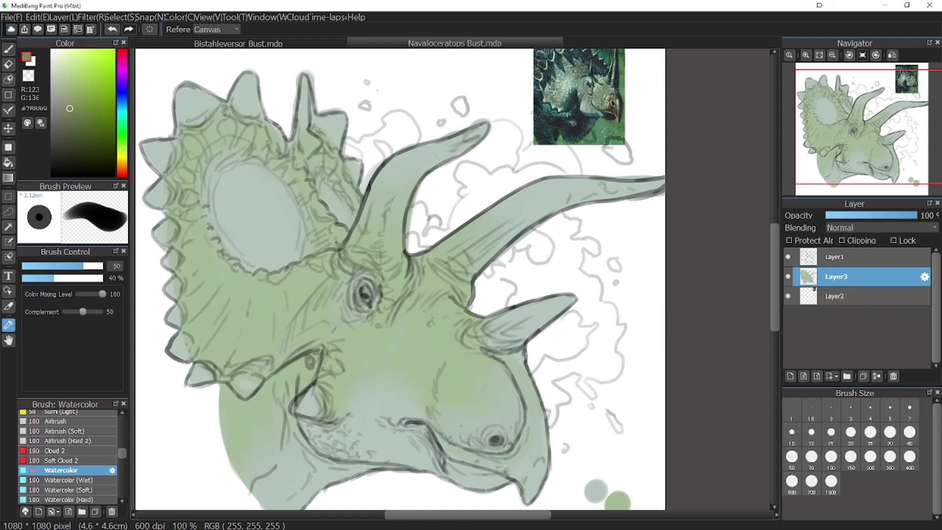
pyautogui.press('b')
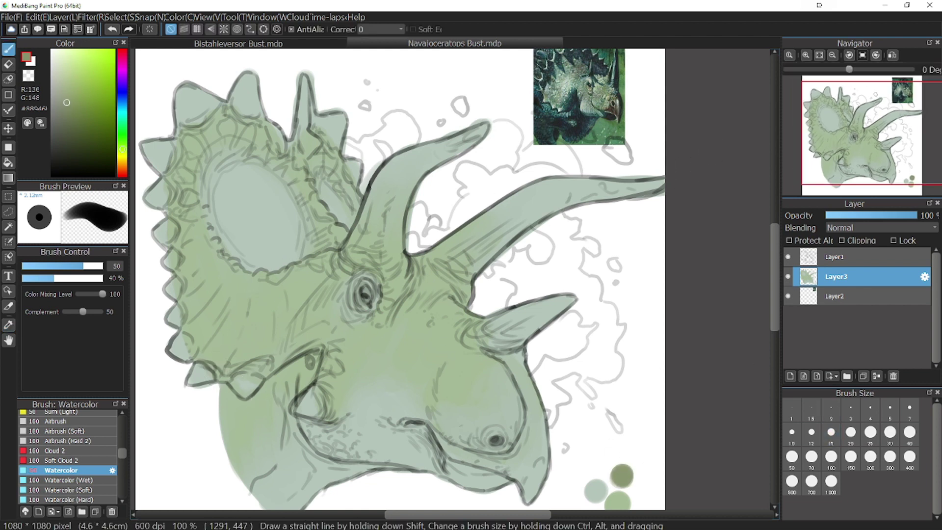
# Mix a teal of R 162, G 206 from the grey-green swatch and undo its test dab below the jaw.
pyautogui.click(9, 324)
pyautogui.click(595, 491)
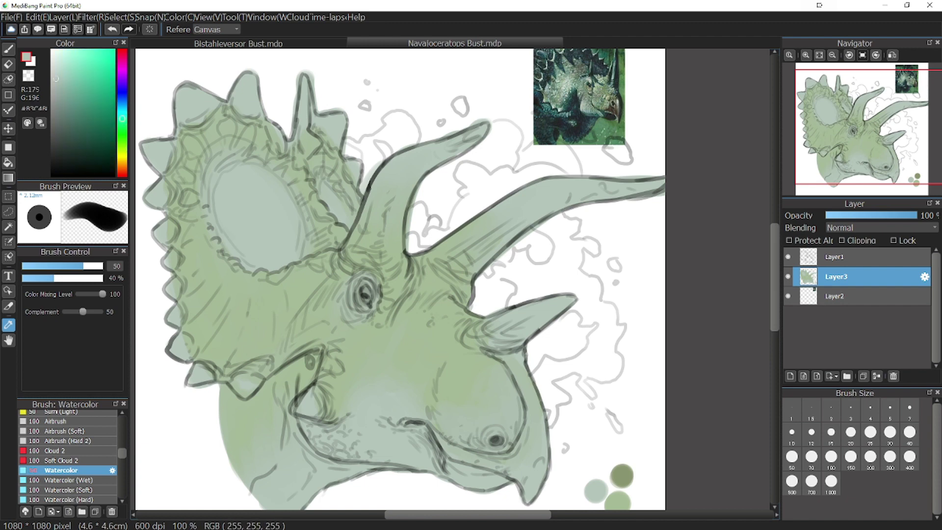
pyautogui.press('b')
pyautogui.moveTo(408, 492); pyautogui.dragTo(465, 462)
pyautogui.click(465, 463)
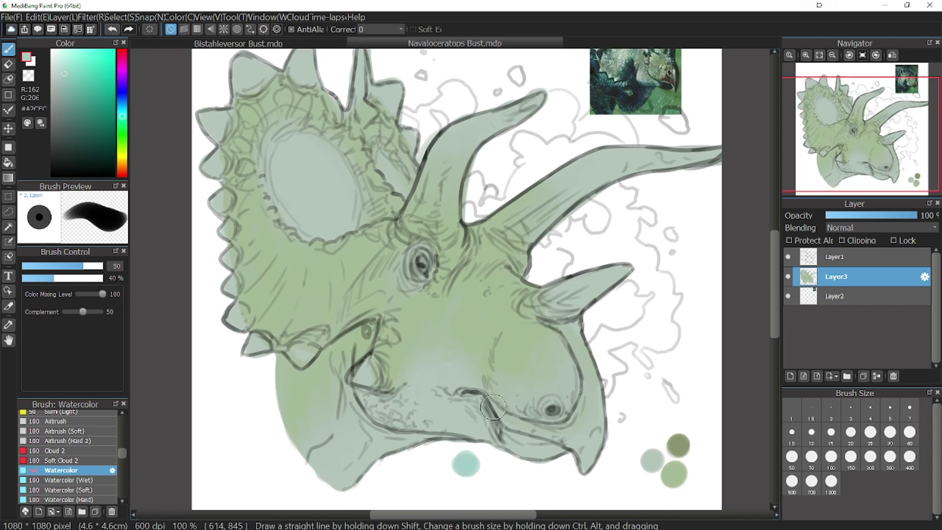
pyautogui.hotkey('ctrl', 'z')
# Fill both frill openings with the teal.
pyautogui.moveTo(374, 408); pyautogui.dragTo(503, 329)
pyautogui.scroll(-2, 503, 328)
pyautogui.scroll(1, 390, 210)
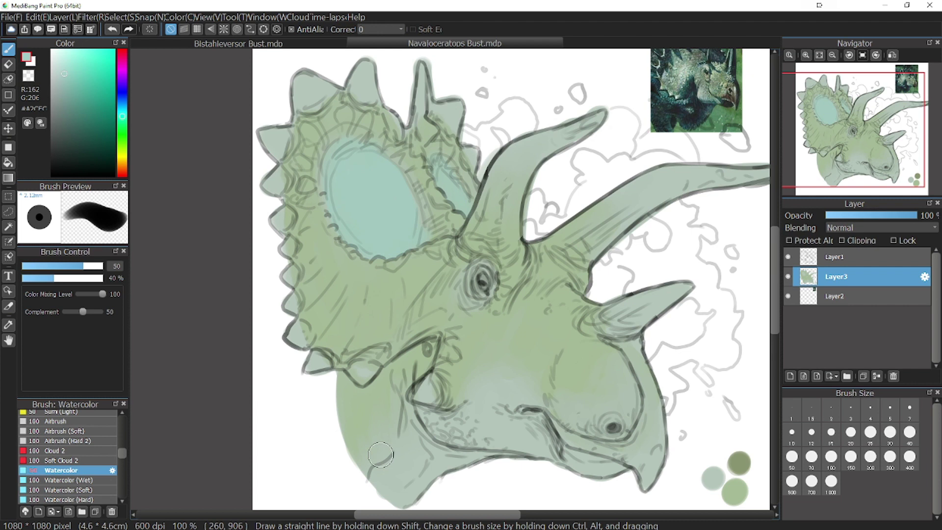
# With brush size 30, paint teal scale patches across the frill and teal tips on the brow and nose horns.
pyautogui.click(890, 435)
pyautogui.press('[')
pyautogui.press('[')
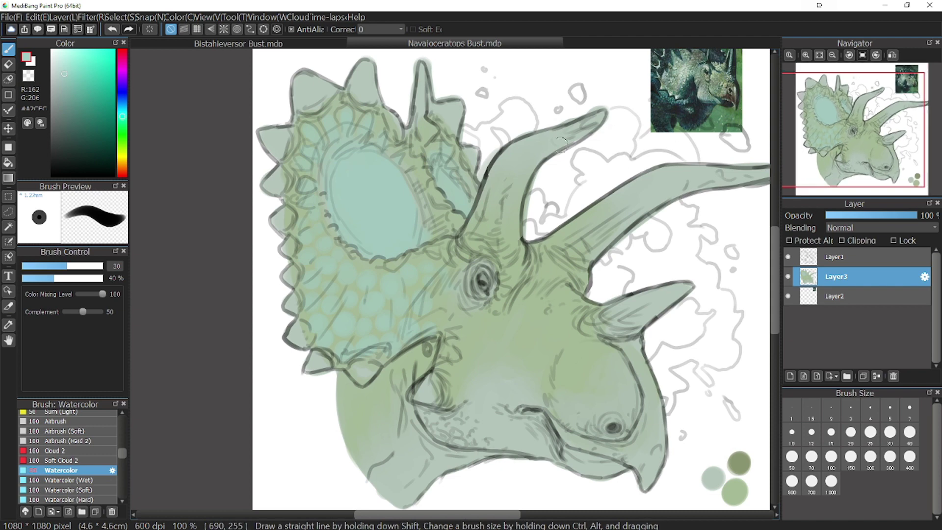
pyautogui.moveTo(763, 165)
pyautogui.mouseDown()
pyautogui.moveTo(605, 283)
pyautogui.moveTo(547, 301)
pyautogui.moveTo(586, 292)
pyautogui.mouseUp()
pyautogui.moveTo(501, 415); pyautogui.dragTo(611, 235)
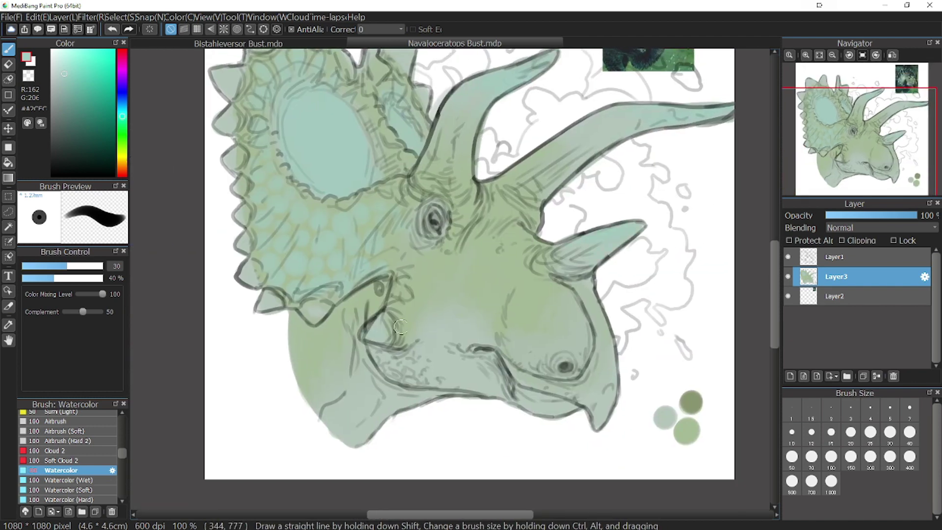
# Sample the olive swatch and paint the gaps between the frill's teal scales and the rim of the frill opening.
pyautogui.keyDown('alt'); pyautogui.click(691, 402); pyautogui.keyUp('alt')
pyautogui.moveTo(760, 83); pyautogui.dragTo(769, 132)
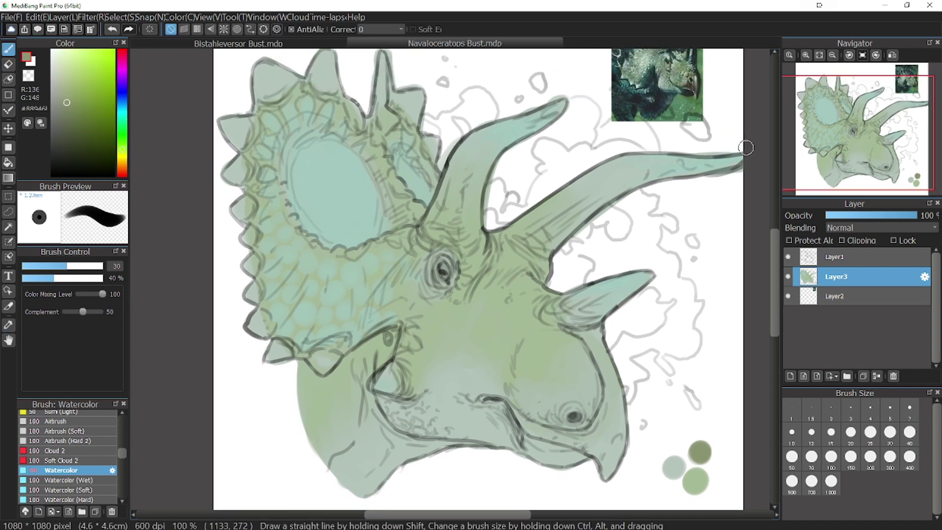
pyautogui.moveTo(409, 234)
pyautogui.mouseDown()
pyautogui.moveTo(326, 254)
pyautogui.moveTo(301, 231)
pyautogui.moveTo(286, 194)
pyautogui.mouseUp()
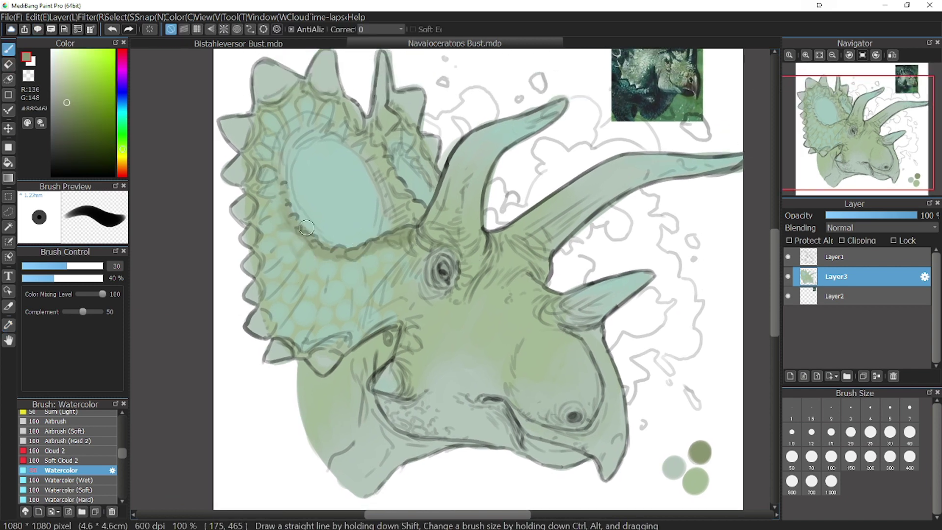
pyautogui.moveTo(274, 251); pyautogui.dragTo(270, 255)
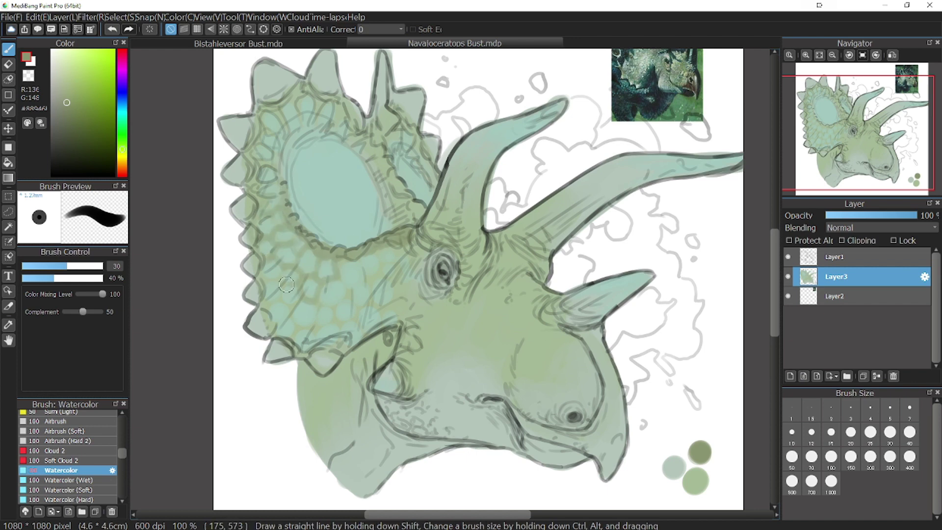
pyautogui.moveTo(285, 332)
pyautogui.mouseDown()
pyautogui.moveTo(319, 306)
pyautogui.moveTo(323, 328)
pyautogui.moveTo(348, 304)
pyautogui.moveTo(355, 260)
pyautogui.moveTo(382, 274)
pyautogui.moveTo(320, 347)
pyautogui.mouseUp()
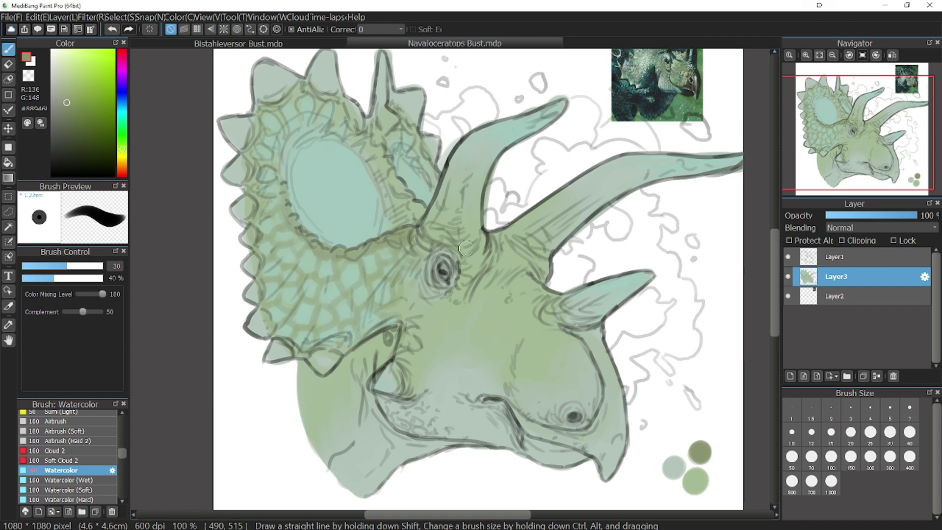
# Paint the bases of the spikes all around the frill's edge olive.
pyautogui.moveTo(854, 133); pyautogui.dragTo(834, 138)
pyautogui.moveTo(353, 116)
pyautogui.mouseDown()
pyautogui.moveTo(344, 107)
pyautogui.moveTo(375, 73)
pyautogui.moveTo(417, 84)
pyautogui.moveTo(467, 126)
pyautogui.moveTo(460, 135)
pyautogui.moveTo(479, 112)
pyautogui.moveTo(503, 137)
pyautogui.mouseUp()
pyautogui.moveTo(334, 148)
pyautogui.mouseDown()
pyautogui.moveTo(329, 184)
pyautogui.moveTo(311, 94)
pyautogui.mouseUp()
pyautogui.moveTo(329, 230); pyautogui.dragTo(344, 283)
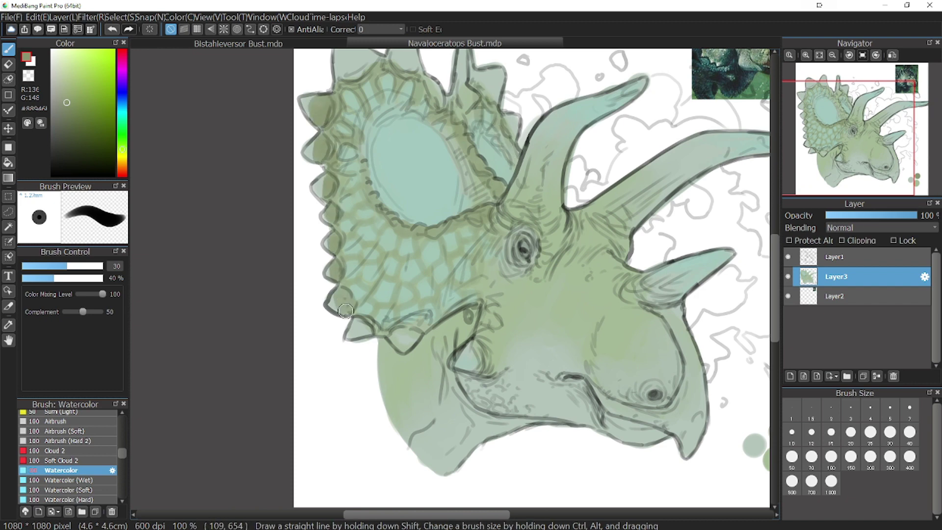
pyautogui.moveTo(360, 323); pyautogui.dragTo(405, 343)
pyautogui.moveTo(854, 128); pyautogui.dragTo(857, 115)
pyautogui.moveTo(265, 159)
pyautogui.mouseDown()
pyautogui.moveTo(282, 147)
pyautogui.moveTo(253, 165)
pyautogui.moveTo(312, 133)
pyautogui.moveTo(315, 150)
pyautogui.moveTo(363, 156)
pyautogui.moveTo(342, 178)
pyautogui.moveTo(370, 170)
pyautogui.moveTo(373, 200)
pyautogui.mouseUp()
pyautogui.moveTo(388, 167); pyautogui.dragTo(407, 189)
pyautogui.moveTo(417, 214); pyautogui.dragTo(423, 224)
# Paint the upper and lower beak olive and shade the cheek horn's base with the same colour.
pyautogui.moveTo(860, 142); pyautogui.dragTo(855, 149)
pyautogui.moveTo(524, 360)
pyautogui.mouseDown()
pyautogui.moveTo(541, 374)
pyautogui.moveTo(540, 398)
pyautogui.moveTo(599, 388)
pyautogui.moveTo(618, 358)
pyautogui.moveTo(584, 269)
pyautogui.moveTo(601, 290)
pyautogui.moveTo(600, 375)
pyautogui.moveTo(610, 356)
pyautogui.mouseUp()
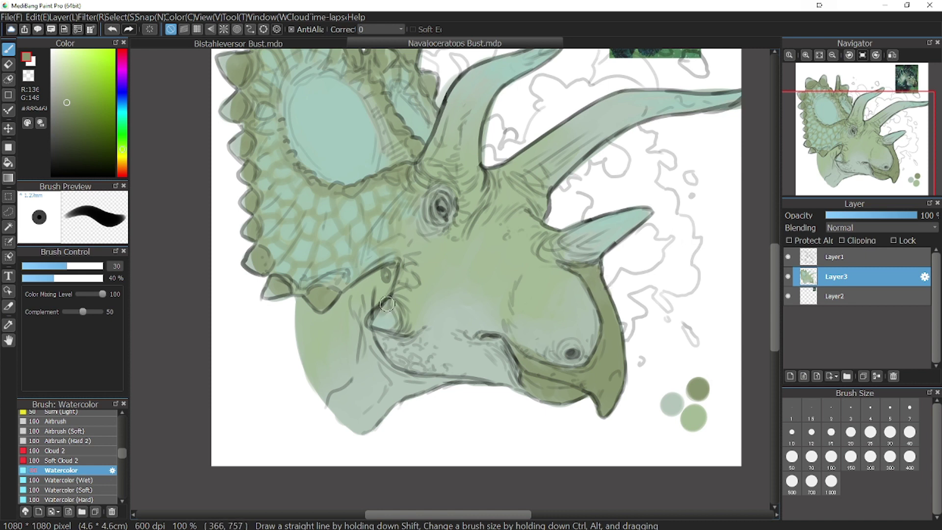
pyautogui.moveTo(387, 304); pyautogui.dragTo(389, 305)
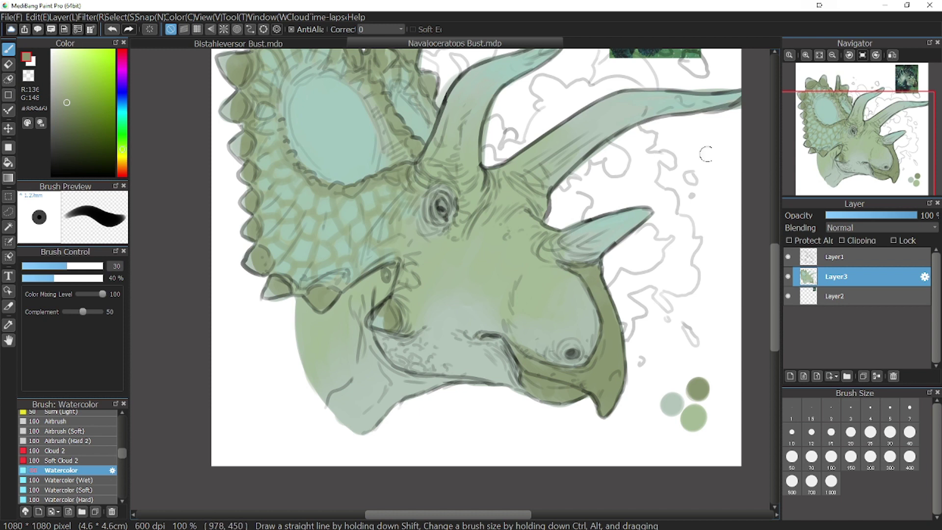
# Shade the base of the shorter, upright brow horn olive and add olive bands up to its tip.
pyautogui.click(851, 138)
pyautogui.moveTo(494, 258); pyautogui.dragTo(485, 286)
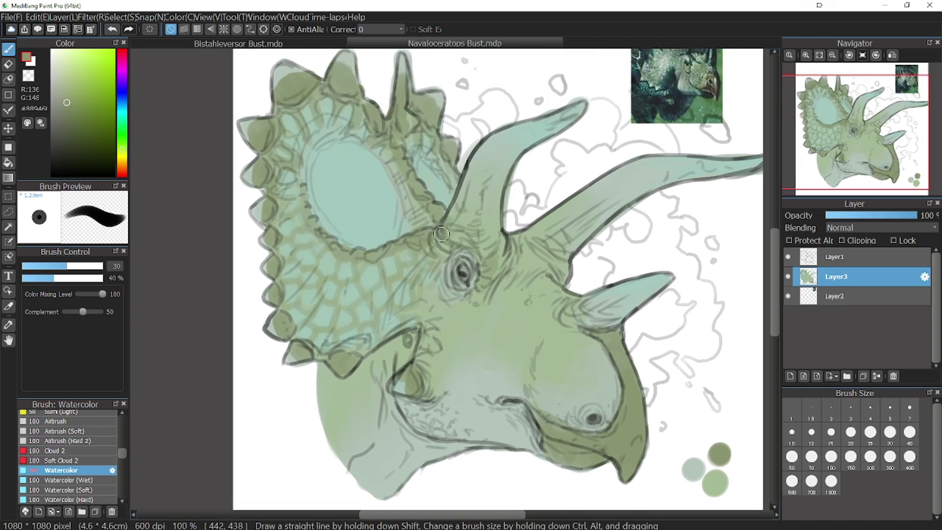
pyautogui.moveTo(442, 234)
pyautogui.mouseDown()
pyautogui.moveTo(499, 249)
pyautogui.moveTo(487, 236)
pyautogui.moveTo(473, 243)
pyautogui.moveTo(471, 166)
pyautogui.moveTo(472, 177)
pyautogui.moveTo(496, 190)
pyautogui.mouseUp()
pyautogui.moveTo(484, 150)
pyautogui.mouseDown()
pyautogui.moveTo(510, 161)
pyautogui.moveTo(521, 143)
pyautogui.mouseUp()
pyautogui.moveTo(534, 123)
pyautogui.mouseDown()
pyautogui.moveTo(542, 133)
pyautogui.moveTo(583, 104)
pyautogui.mouseUp()
# Shade the base of the longer, forward-pointing brow horn olive and paint olive bands along its length.
pyautogui.click(880, 127)
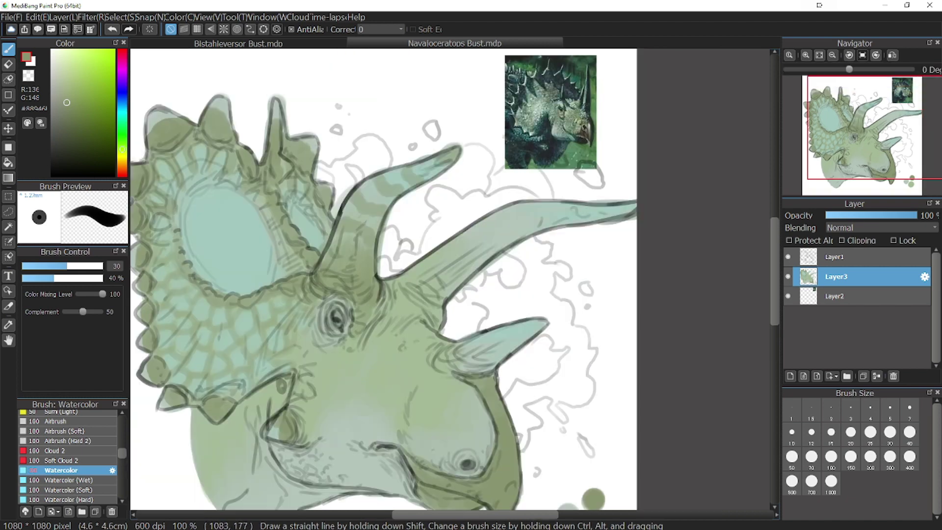
pyautogui.moveTo(880, 128); pyautogui.dragTo(885, 120)
pyautogui.moveTo(379, 315)
pyautogui.mouseDown()
pyautogui.moveTo(370, 319)
pyautogui.moveTo(415, 352)
pyautogui.mouseUp()
pyautogui.moveTo(412, 289); pyautogui.dragTo(437, 308)
pyautogui.moveTo(441, 271); pyautogui.dragTo(459, 290)
pyautogui.moveTo(466, 252); pyautogui.dragTo(483, 274)
pyautogui.moveTo(508, 241); pyautogui.dragTo(517, 260)
# Paint olive bands on the nose horn and shade the forehead and nose bridge between the horns olive.
pyautogui.click(864, 148)
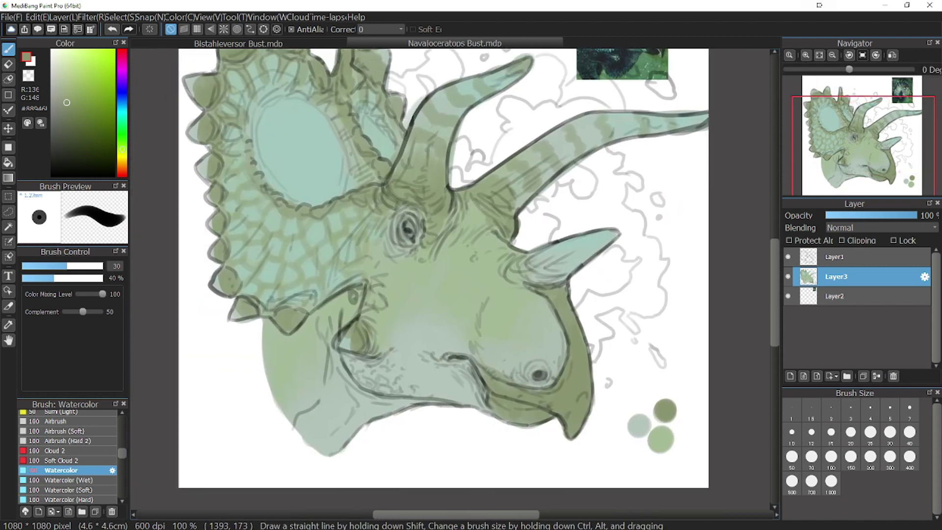
pyautogui.moveTo(864, 148); pyautogui.dragTo(861, 148)
pyautogui.moveTo(533, 264)
pyautogui.mouseDown()
pyautogui.moveTo(577, 285)
pyautogui.moveTo(579, 273)
pyautogui.mouseUp()
pyautogui.moveTo(574, 248)
pyautogui.mouseDown()
pyautogui.moveTo(593, 261)
pyautogui.moveTo(613, 246)
pyautogui.mouseUp()
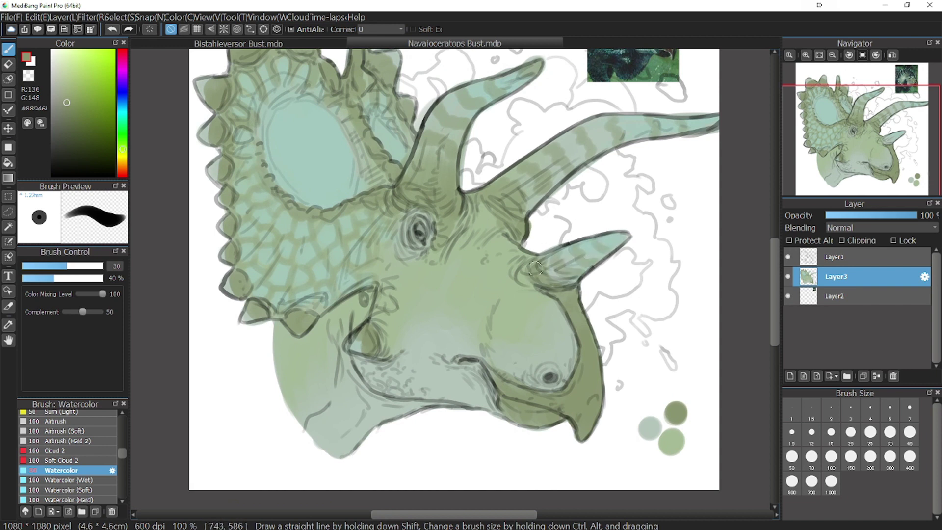
pyautogui.moveTo(535, 267)
pyautogui.mouseDown()
pyautogui.moveTo(471, 230)
pyautogui.moveTo(500, 221)
pyautogui.moveTo(458, 218)
pyautogui.moveTo(432, 255)
pyautogui.moveTo(497, 263)
pyautogui.mouseUp()
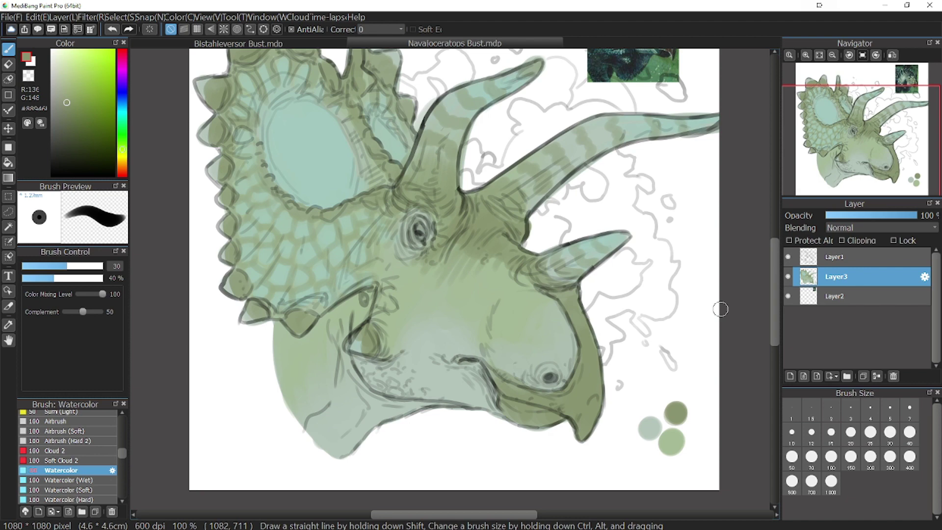
# Shade the upper neck olive and blend it downward with the sampled yellow-green swatch colour.
pyautogui.moveTo(867, 140); pyautogui.dragTo(851, 134)
pyautogui.moveTo(318, 359)
pyautogui.mouseDown()
pyautogui.moveTo(322, 407)
pyautogui.moveTo(395, 333)
pyautogui.moveTo(346, 405)
pyautogui.moveTo(321, 414)
pyautogui.moveTo(341, 382)
pyautogui.mouseUp()
pyautogui.click(9, 325)
pyautogui.click(709, 474)
pyautogui.moveTo(367, 366); pyautogui.dragTo(388, 363)
# Sample the teal from the large frill opening and add its swatch beside the other colours.
pyautogui.click(9, 324)
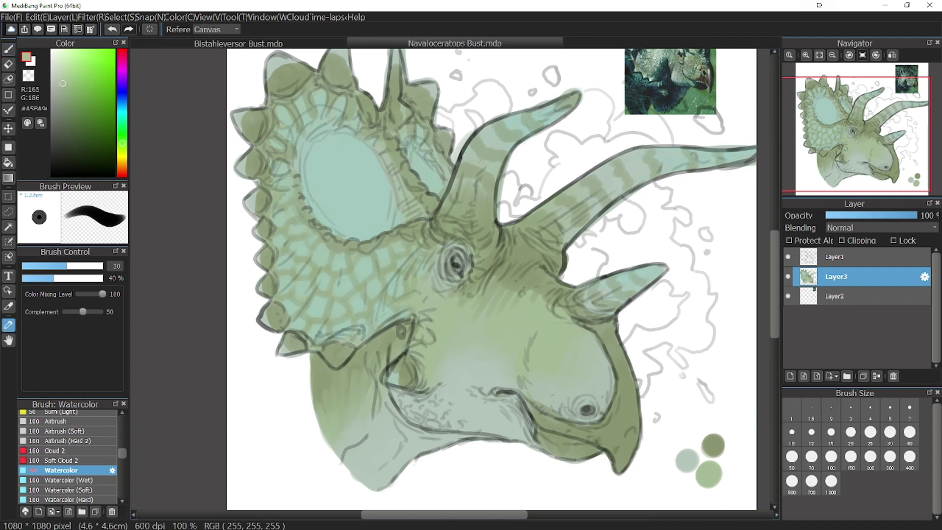
pyautogui.click(347, 192)
pyautogui.click(8, 49)
pyautogui.click(691, 436)
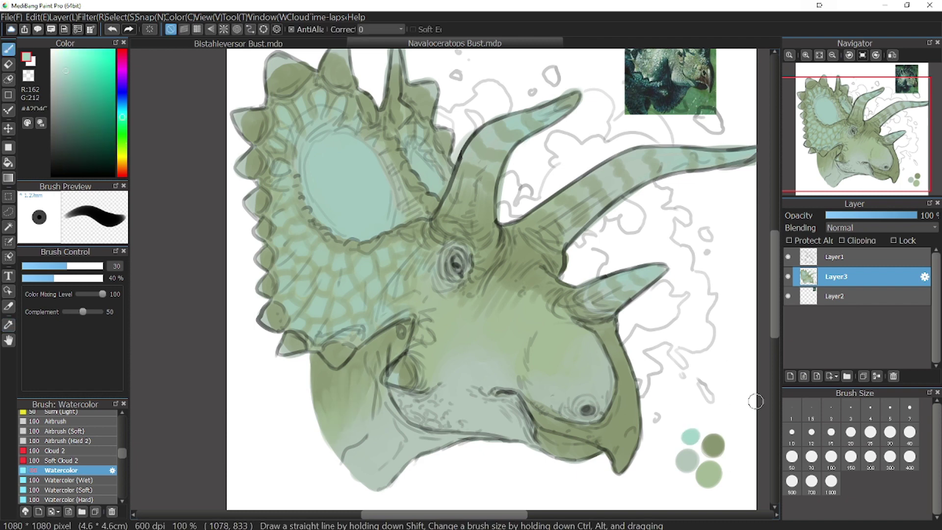
# Paint teal onto the brow horn tip, the cheek horn and the tips of the frill spikes.
pyautogui.moveTo(562, 106); pyautogui.dragTo(574, 98)
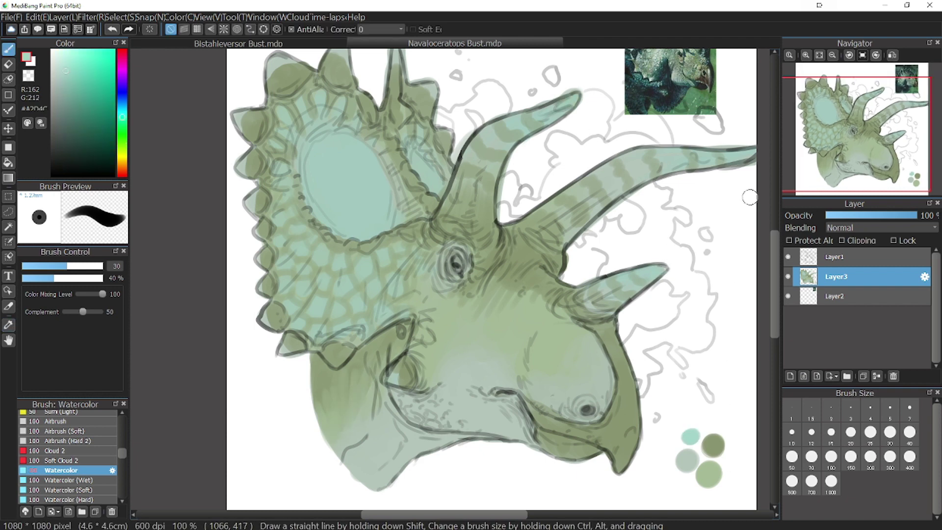
pyautogui.moveTo(872, 150)
pyautogui.mouseDown()
pyautogui.moveTo(834, 146)
pyautogui.moveTo(829, 136)
pyautogui.mouseUp()
pyautogui.moveTo(443, 386); pyautogui.dragTo(444, 374)
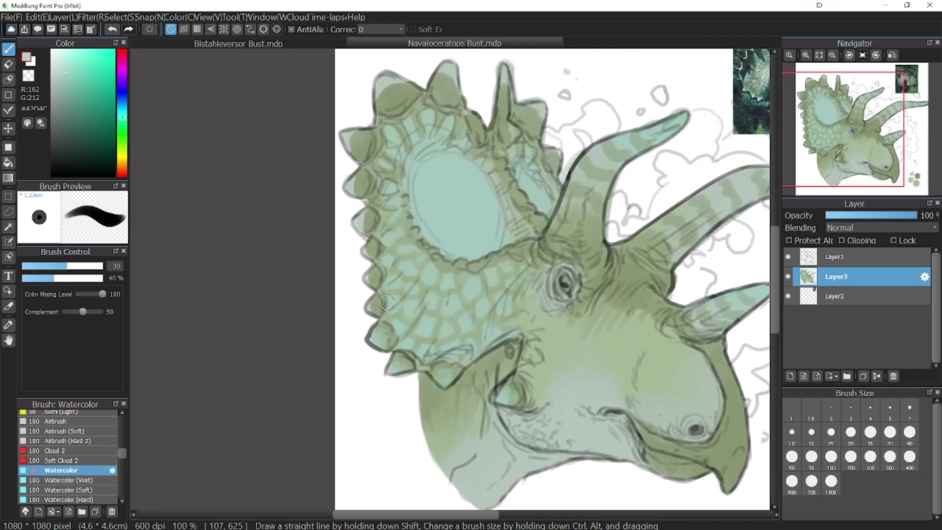
pyautogui.moveTo(356, 177)
pyautogui.mouseDown()
pyautogui.moveTo(384, 83)
pyautogui.moveTo(395, 90)
pyautogui.moveTo(438, 74)
pyautogui.moveTo(501, 87)
pyautogui.moveTo(533, 114)
pyautogui.moveTo(549, 152)
pyautogui.mouseUp()
# Sample the grey-green swatch and blend it over the spikes along the frill's outer and upper edge.
pyautogui.click(878, 168)
pyautogui.click(9, 325)
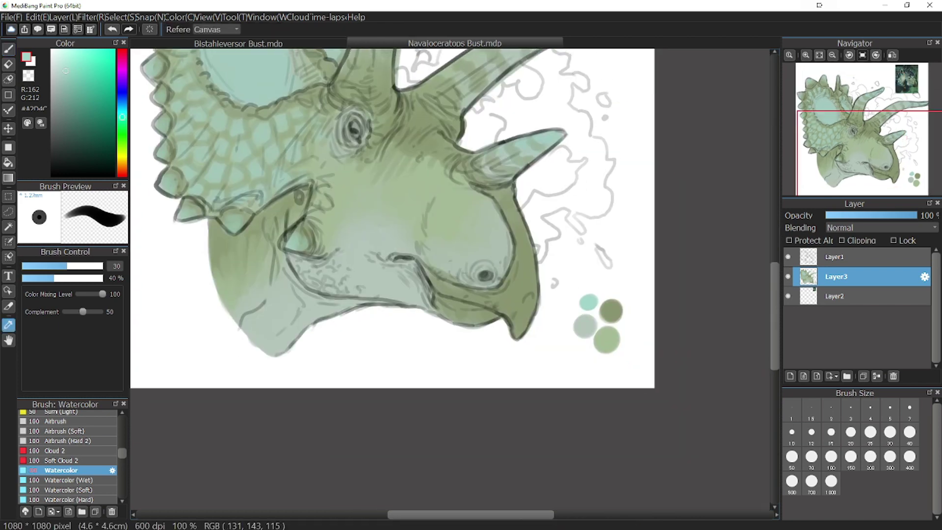
pyautogui.click(585, 327)
pyautogui.click(8, 49)
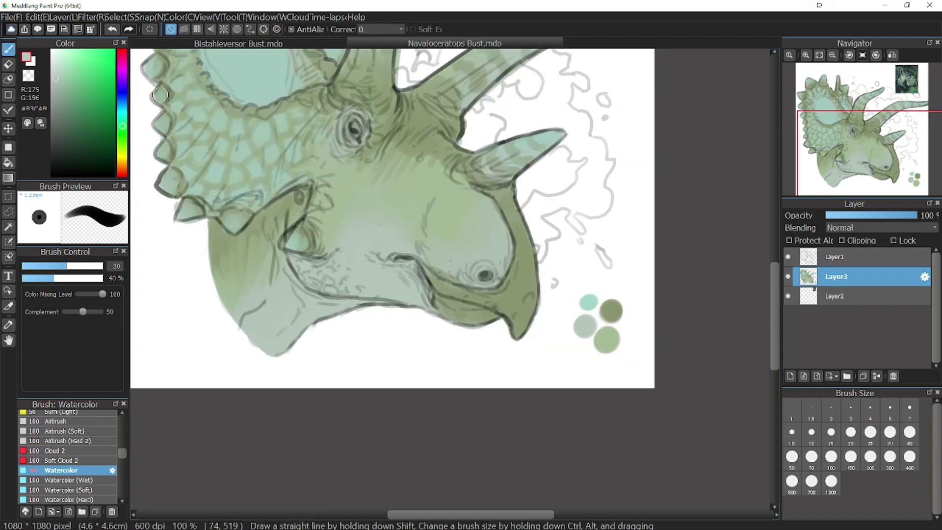
pyautogui.click(848, 118)
pyautogui.moveTo(266, 230); pyautogui.dragTo(268, 238)
pyautogui.moveTo(268, 184); pyautogui.dragTo(275, 179)
pyautogui.moveTo(295, 138)
pyautogui.mouseDown()
pyautogui.moveTo(336, 119)
pyautogui.moveTo(363, 143)
pyautogui.mouseUp()
pyautogui.moveTo(423, 176)
pyautogui.mouseDown()
pyautogui.moveTo(419, 185)
pyautogui.moveTo(414, 140)
pyautogui.moveTo(444, 179)
pyautogui.mouseUp()
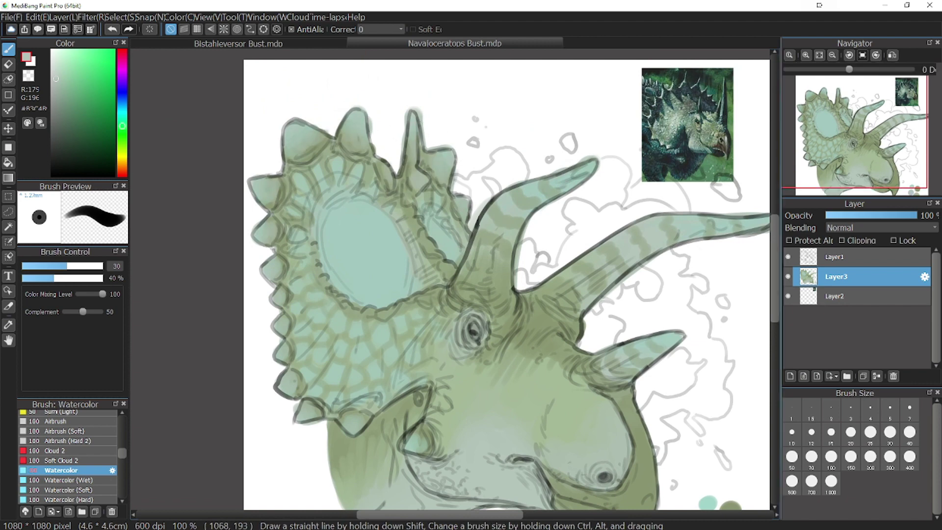
# Sample the yellow-green swatch and blend it over the snout and cheek with brush size 50.
pyautogui.moveTo(865, 155); pyautogui.dragTo(858, 160)
pyautogui.click(8, 325)
pyautogui.click(682, 420)
pyautogui.click(792, 457)
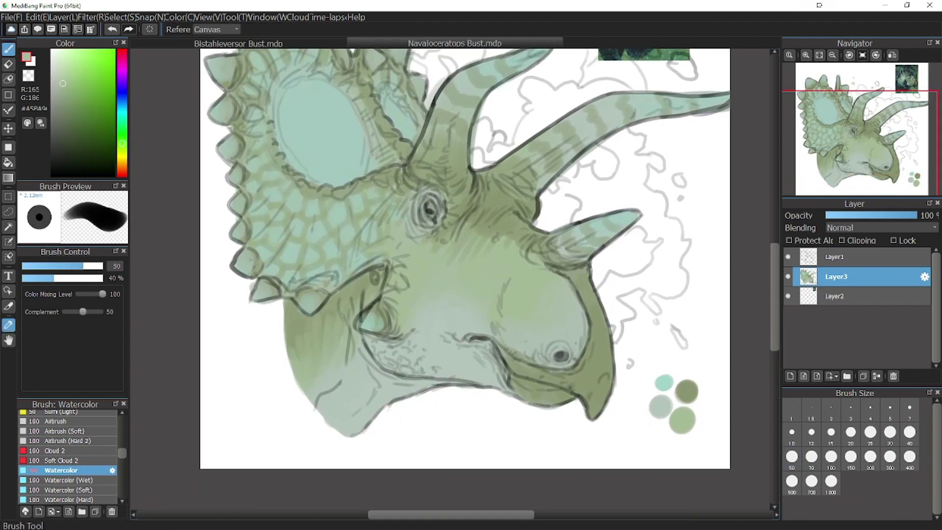
pyautogui.press('b')
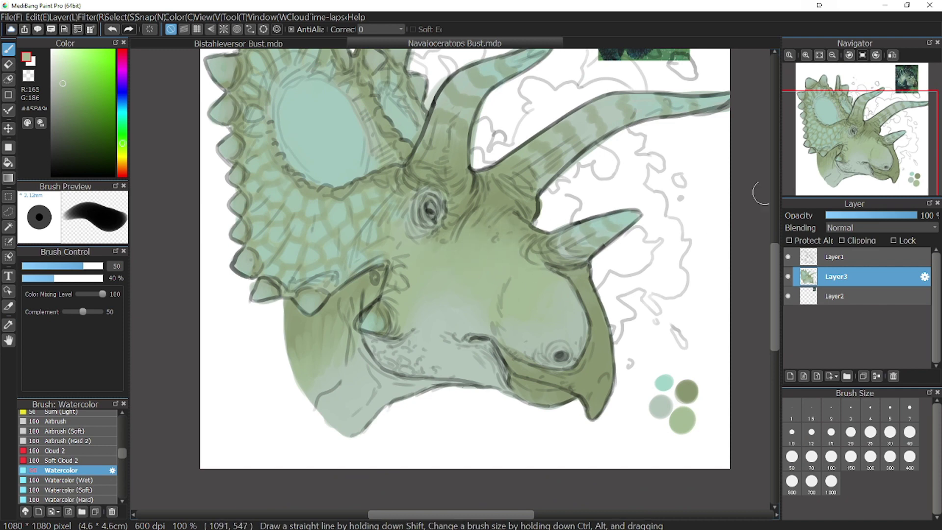
pyautogui.moveTo(875, 167); pyautogui.dragTo(853, 150)
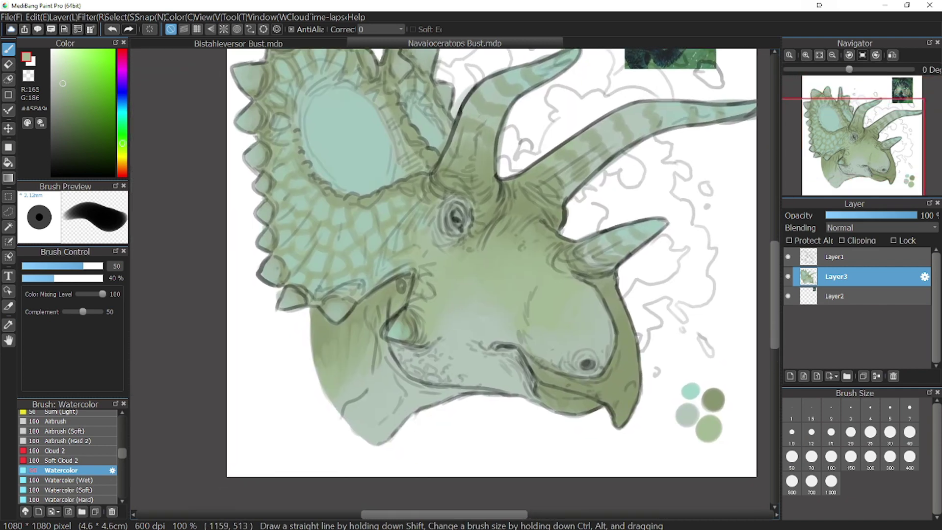
# With olive at brush size 30, dab small spots across the cheek, the forehead below the eye and the snout.
pyautogui.keyDown('alt'); pyautogui.click(449, 278); pyautogui.keyUp('alt')
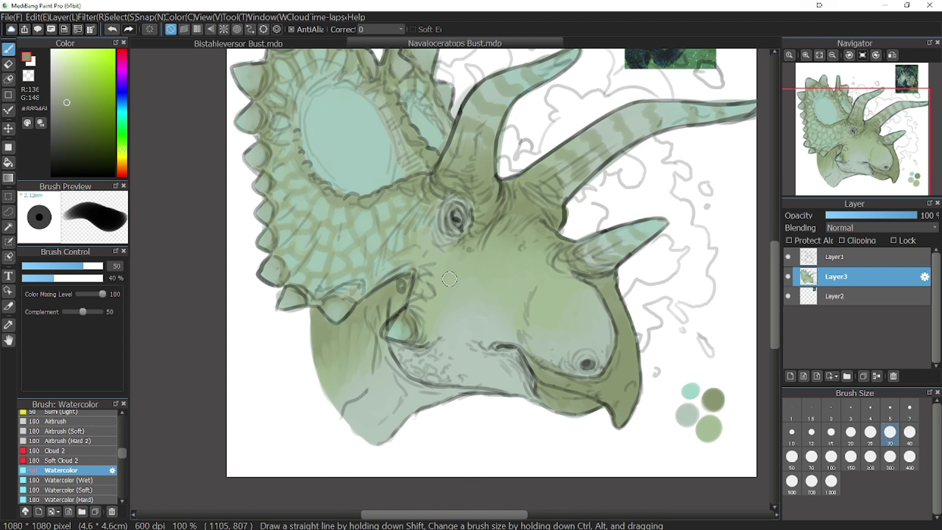
pyautogui.click(891, 434)
pyautogui.moveTo(465, 270); pyautogui.dragTo(479, 249)
pyautogui.moveTo(440, 271); pyautogui.dragTo(444, 267)
pyautogui.moveTo(418, 311); pyautogui.dragTo(452, 276)
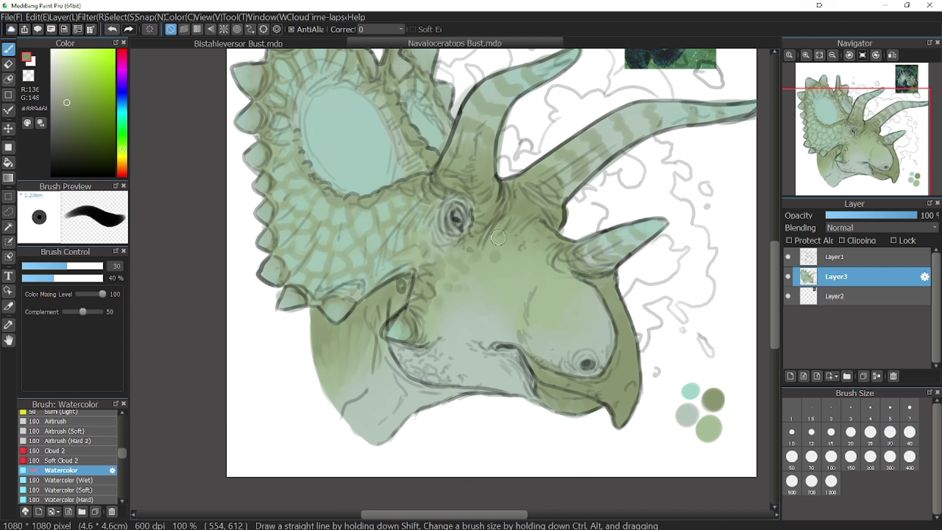
pyautogui.moveTo(529, 281); pyautogui.dragTo(566, 269)
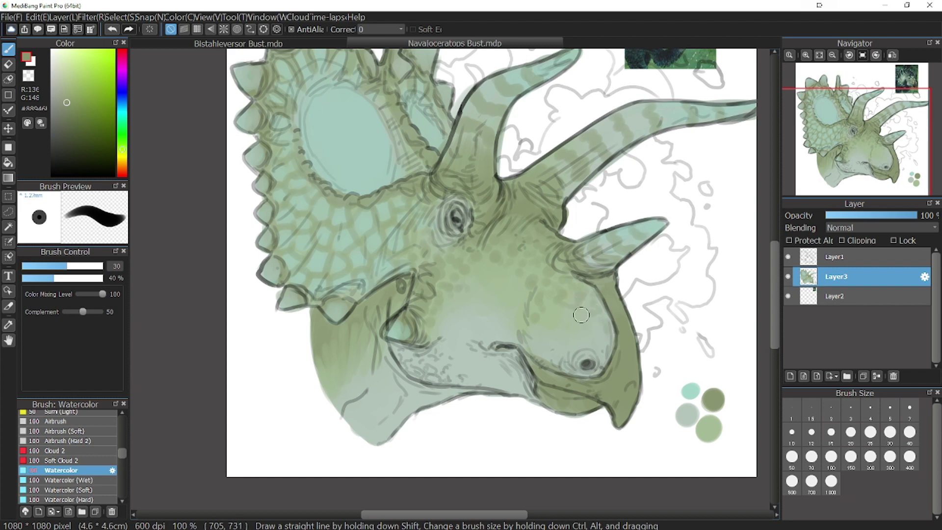
pyautogui.moveTo(732, 213); pyautogui.dragTo(695, 187)
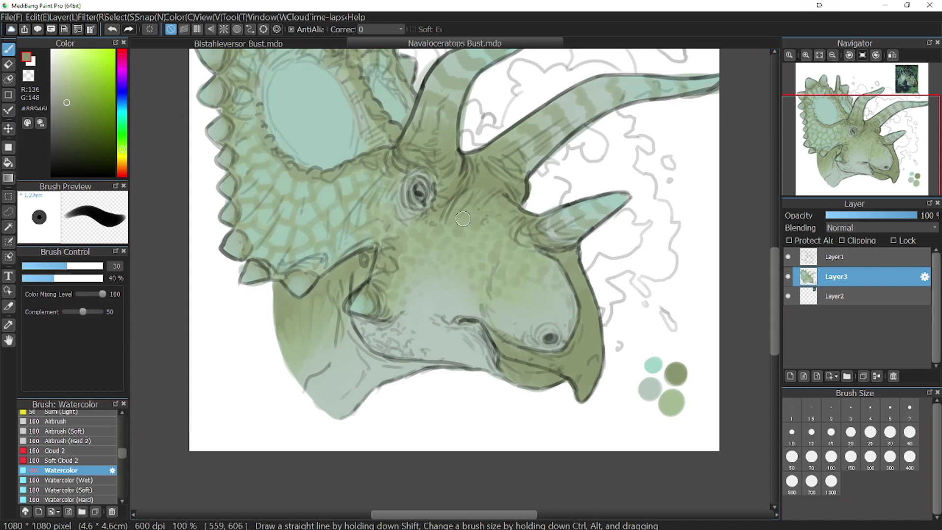
pyautogui.moveTo(851, 144)
pyautogui.mouseDown()
pyautogui.moveTo(849, 155)
pyautogui.moveTo(859, 155)
pyautogui.mouseUp()
pyautogui.click(8, 325)
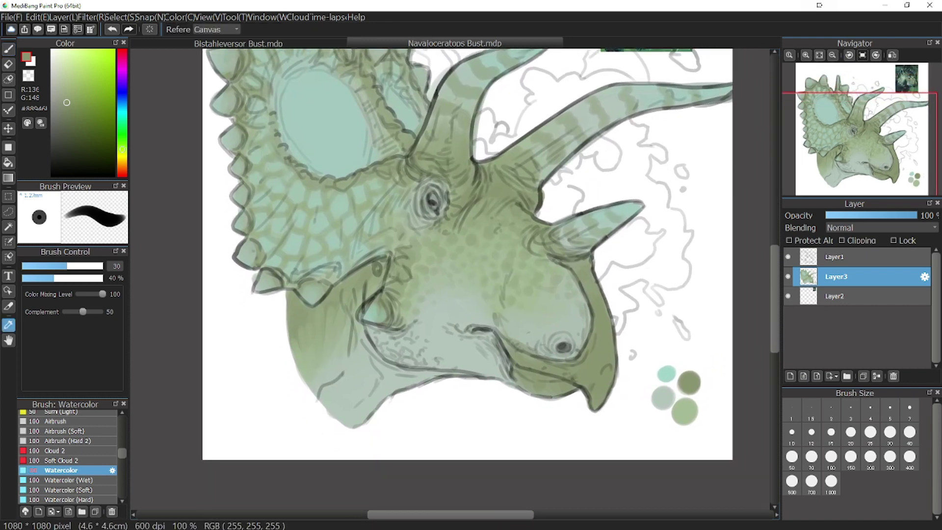
# Mix a brown, add it as a swatch beside the palette, and paint it over the upper and lower beak.
pyautogui.click(122, 160)
pyautogui.click(9, 49)
pyautogui.moveTo(711, 402); pyautogui.dragTo(705, 396)
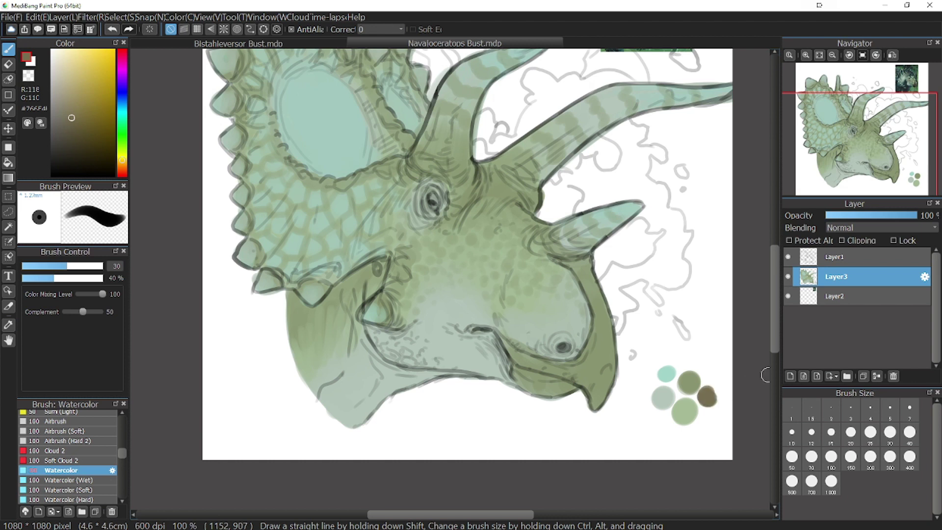
pyautogui.moveTo(856, 150); pyautogui.dragTo(847, 140)
pyautogui.moveTo(557, 392)
pyautogui.mouseDown()
pyautogui.moveTo(645, 417)
pyautogui.moveTo(643, 373)
pyautogui.moveTo(614, 309)
pyautogui.mouseUp()
pyautogui.moveTo(637, 410)
pyautogui.mouseDown()
pyautogui.moveTo(625, 399)
pyautogui.moveTo(570, 422)
pyautogui.moveTo(601, 426)
pyautogui.moveTo(540, 407)
pyautogui.mouseUp()
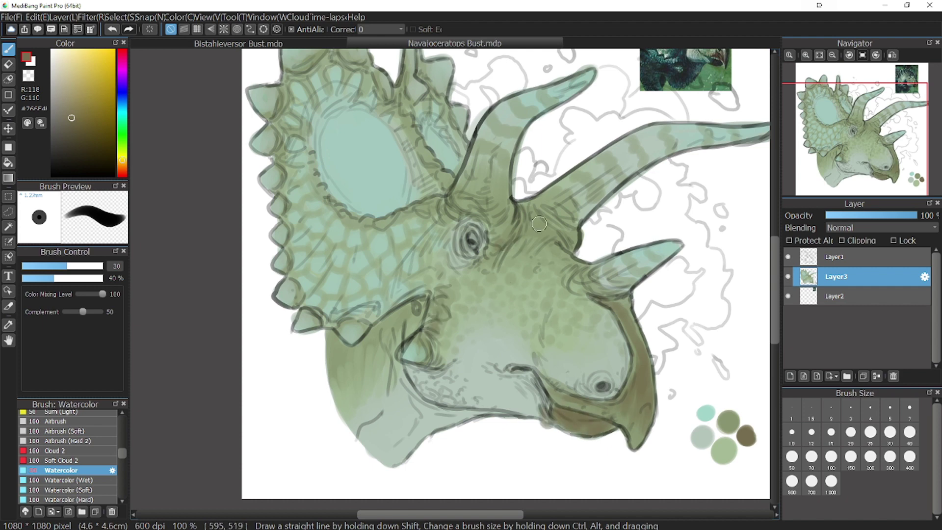
# Brush brown over the forehead and along the bases and bands of both brow horns.
pyautogui.moveTo(539, 224)
pyautogui.mouseDown()
pyautogui.moveTo(522, 209)
pyautogui.moveTo(551, 242)
pyautogui.moveTo(634, 141)
pyautogui.mouseUp()
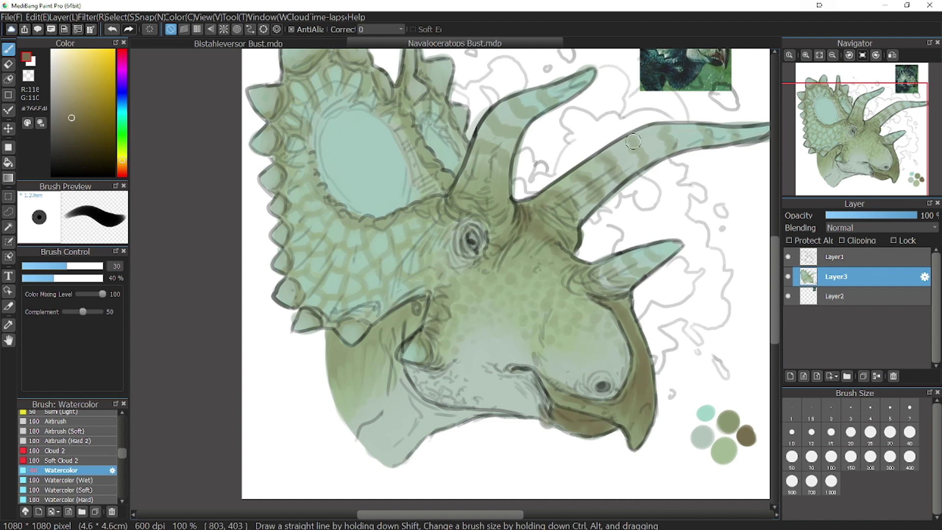
pyautogui.moveTo(458, 192)
pyautogui.mouseDown()
pyautogui.moveTo(493, 203)
pyautogui.moveTo(497, 184)
pyautogui.mouseUp()
pyautogui.moveTo(507, 158)
pyautogui.mouseDown()
pyautogui.moveTo(479, 156)
pyautogui.moveTo(528, 106)
pyautogui.mouseUp()
# Work brown across the brow around the eye and along the rims of the frill openings.
pyautogui.click(878, 163)
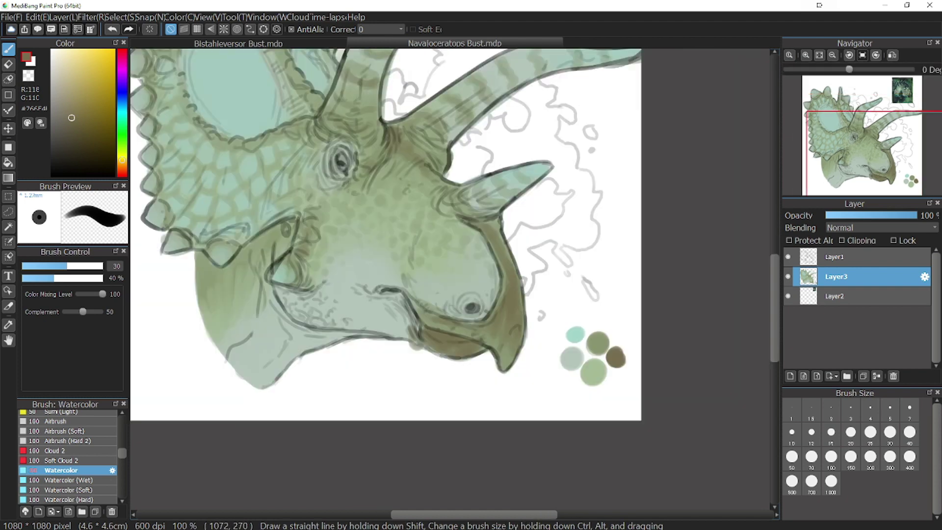
pyautogui.moveTo(879, 163); pyautogui.dragTo(851, 147)
pyautogui.moveTo(434, 194)
pyautogui.mouseDown()
pyautogui.moveTo(341, 210)
pyautogui.moveTo(306, 165)
pyautogui.mouseUp()
pyautogui.moveTo(393, 207); pyautogui.dragTo(402, 206)
pyautogui.moveTo(443, 181); pyautogui.dragTo(394, 105)
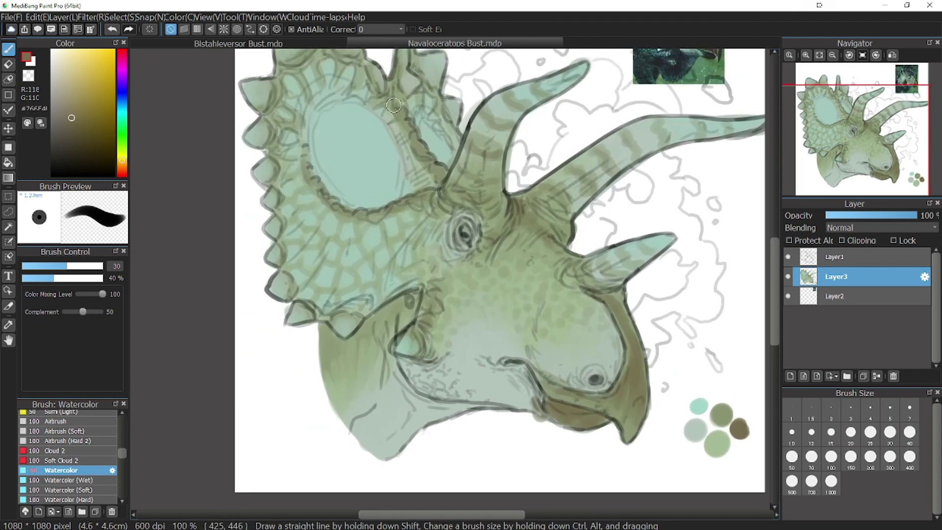
# Shade the upper neck behind the cheek horn with brown and dab brown spots down its side.
pyautogui.moveTo(854, 123)
pyautogui.mouseDown()
pyautogui.moveTo(843, 160)
pyautogui.moveTo(837, 140)
pyautogui.mouseUp()
pyautogui.moveTo(376, 338)
pyautogui.mouseDown()
pyautogui.moveTo(386, 368)
pyautogui.moveTo(422, 339)
pyautogui.moveTo(434, 346)
pyautogui.moveTo(403, 387)
pyautogui.mouseUp()
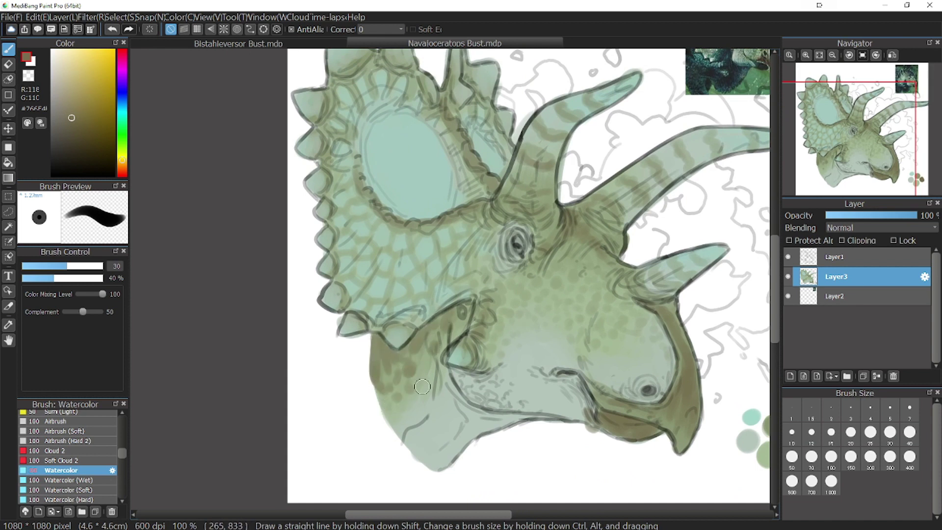
pyautogui.moveTo(479, 339)
pyautogui.mouseDown()
pyautogui.moveTo(461, 314)
pyautogui.moveTo(415, 359)
pyautogui.mouseUp()
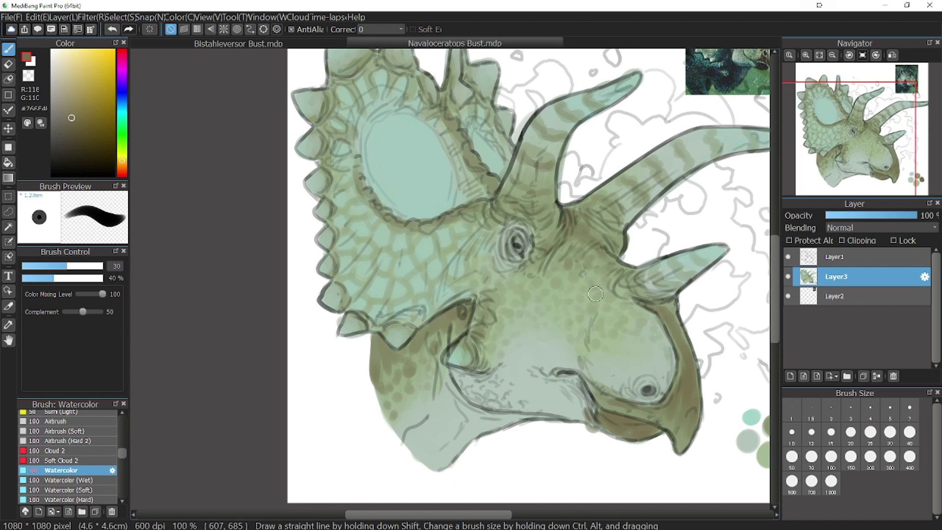
# With pure white at brush size 50, lighten the centres of both frill openings.
pyautogui.moveTo(869, 160)
pyautogui.mouseDown()
pyautogui.moveTo(833, 143)
pyautogui.moveTo(843, 145)
pyautogui.mouseUp()
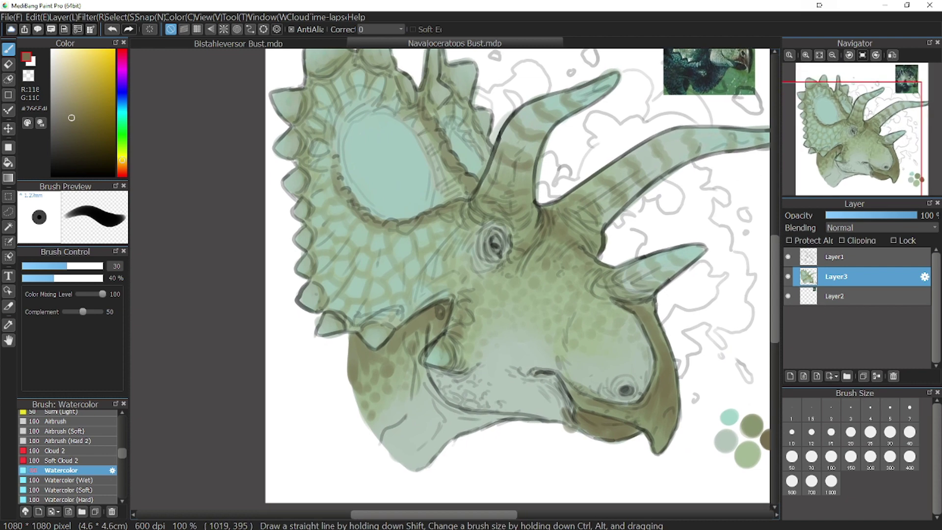
pyautogui.click(51, 50)
pyautogui.click(792, 459)
pyautogui.moveTo(394, 172); pyautogui.dragTo(396, 177)
pyautogui.moveTo(464, 156); pyautogui.dragTo(468, 165)
pyautogui.moveTo(867, 139); pyautogui.dragTo(848, 136)
pyautogui.moveTo(370, 197); pyautogui.dragTo(366, 209)
pyautogui.moveTo(443, 190); pyautogui.dragTo(448, 199)
# Sample the teal swatch and blend it over the white centres of both frill openings.
pyautogui.click(8, 325)
pyautogui.click(708, 456)
pyautogui.click(8, 49)
pyautogui.moveTo(346, 185)
pyautogui.mouseDown()
pyautogui.moveTo(352, 219)
pyautogui.moveTo(386, 220)
pyautogui.moveTo(354, 186)
pyautogui.moveTo(386, 215)
pyautogui.mouseUp()
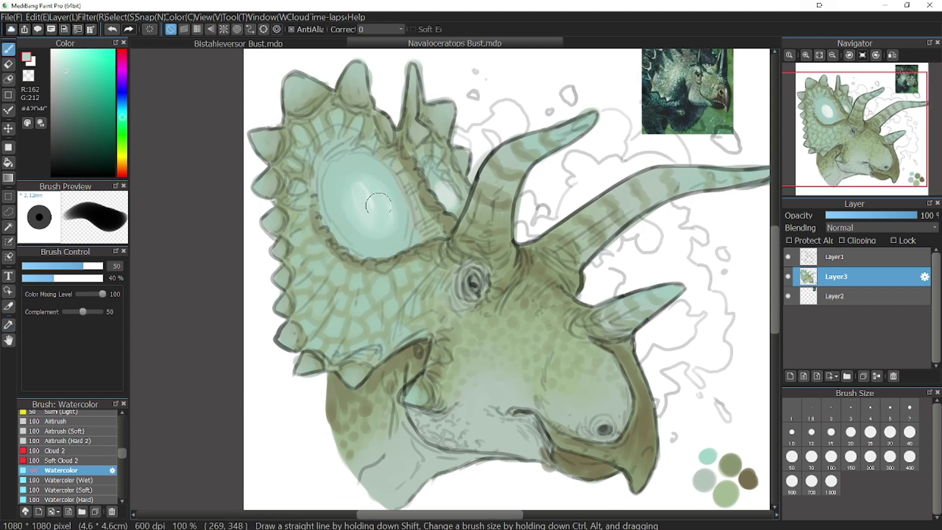
pyautogui.moveTo(442, 190); pyautogui.dragTo(452, 210)
# With white at brush size 30, dab small highlight spots inside the frill openings.
pyautogui.rightClick(483, 160)
pyautogui.click(890, 434)
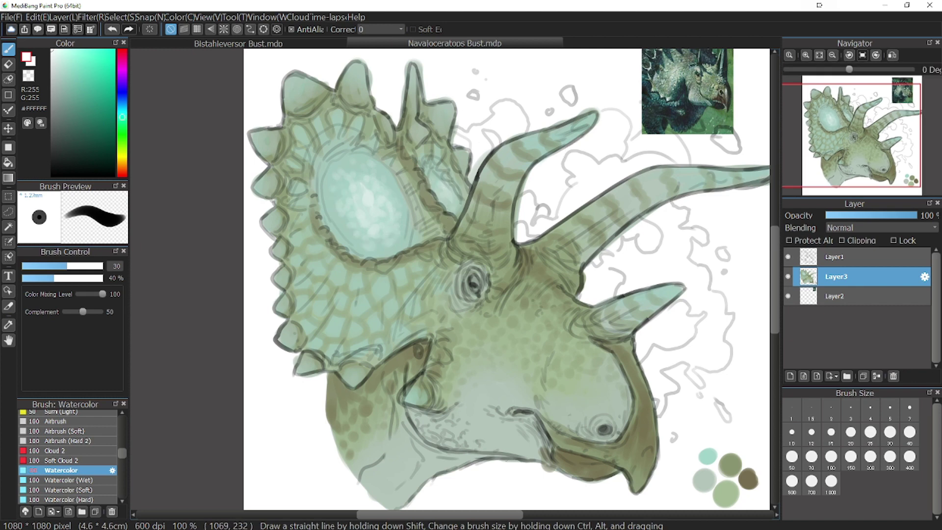
pyautogui.moveTo(865, 127); pyautogui.dragTo(853, 125)
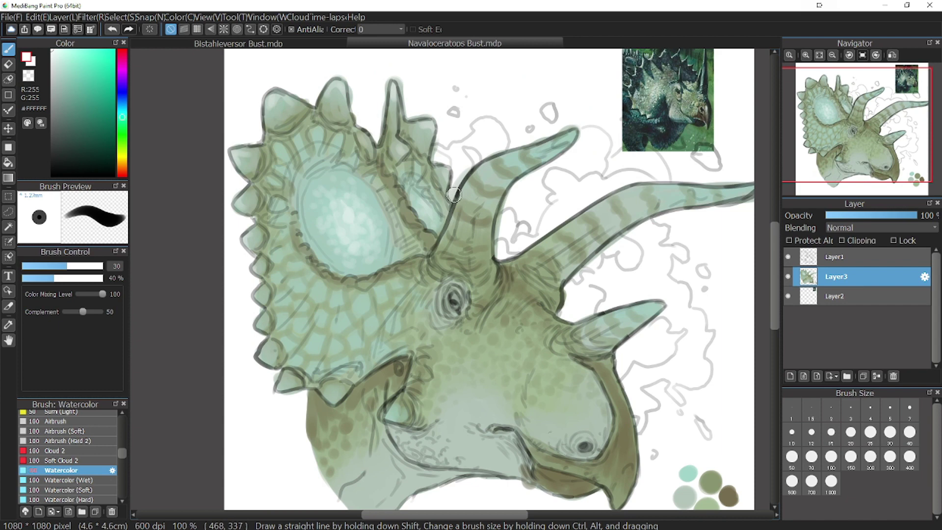
# Sample the brown swatch and darken the eye and the nostril with it.
pyautogui.click(887, 128)
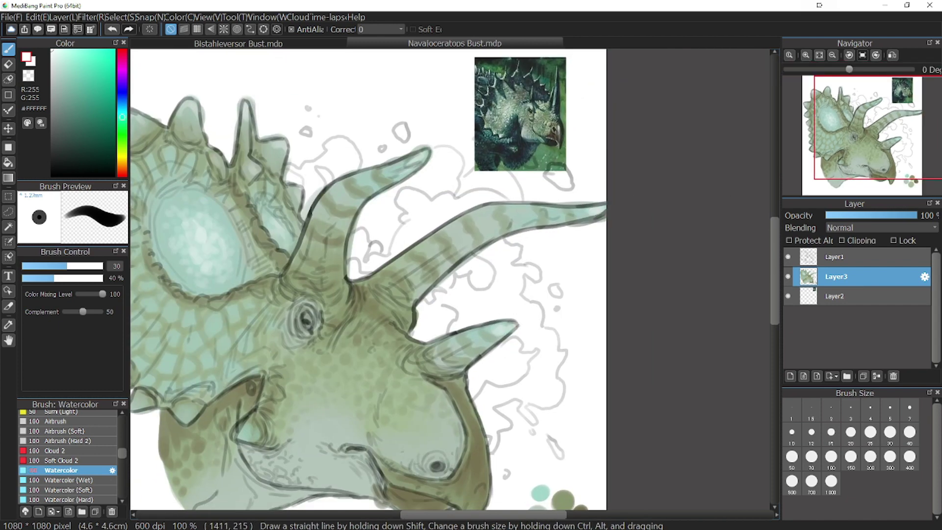
pyautogui.click(843, 167)
pyautogui.moveTo(866, 144)
pyautogui.mouseDown()
pyautogui.moveTo(856, 153)
pyautogui.moveTo(865, 131)
pyautogui.mouseUp()
pyautogui.press('i')
pyautogui.click(716, 406)
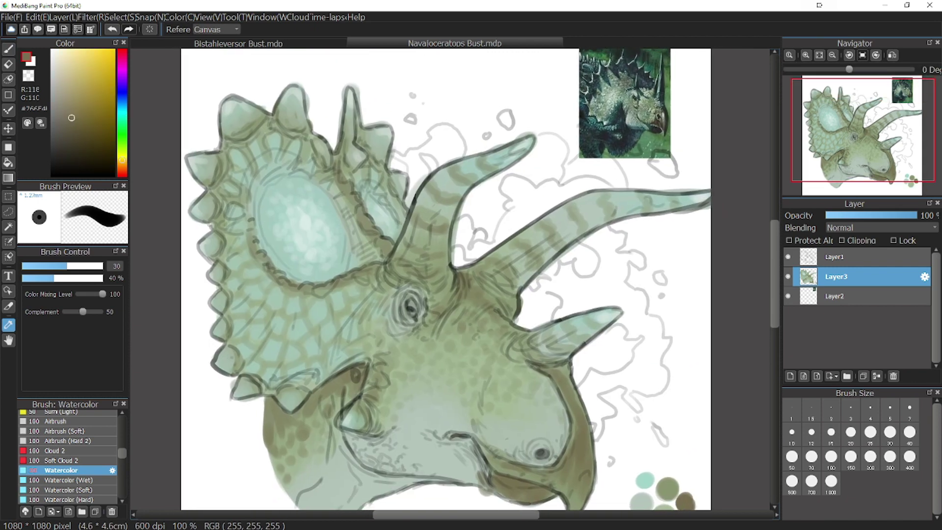
pyautogui.press('b')
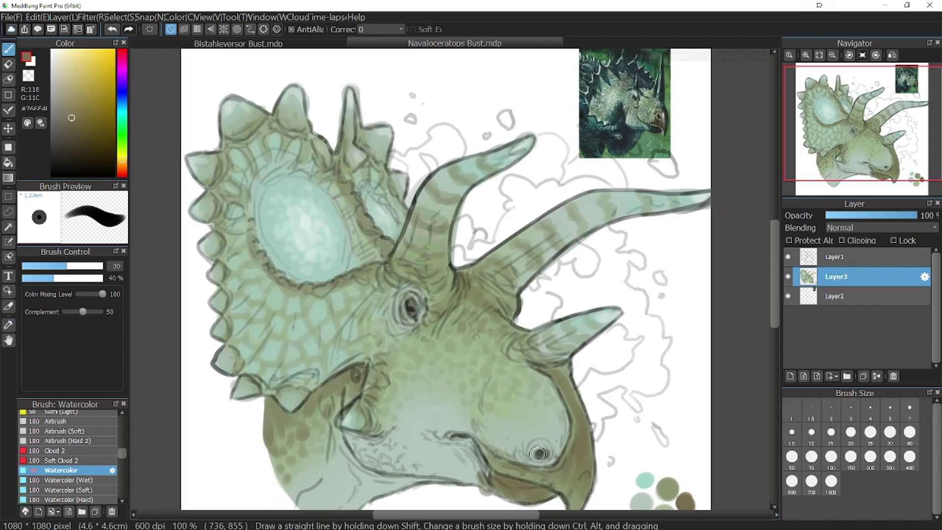
# Sample teal from the frill opening, and dab white highlights onto the individual scales of the frill.
pyautogui.moveTo(859, 141); pyautogui.dragTo(857, 149)
pyautogui.click(9, 325)
pyautogui.click(317, 252)
pyautogui.press('b')
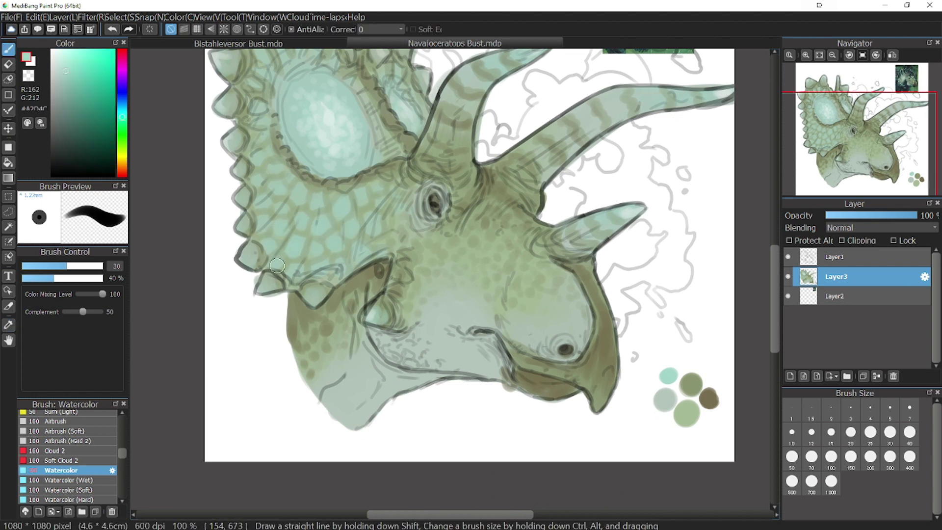
pyautogui.click(52, 49)
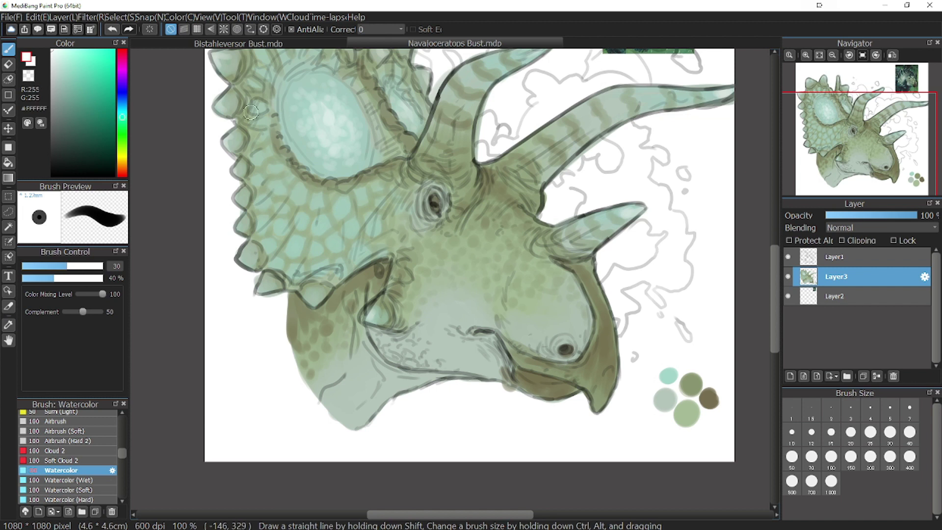
pyautogui.moveTo(294, 269); pyautogui.dragTo(298, 275)
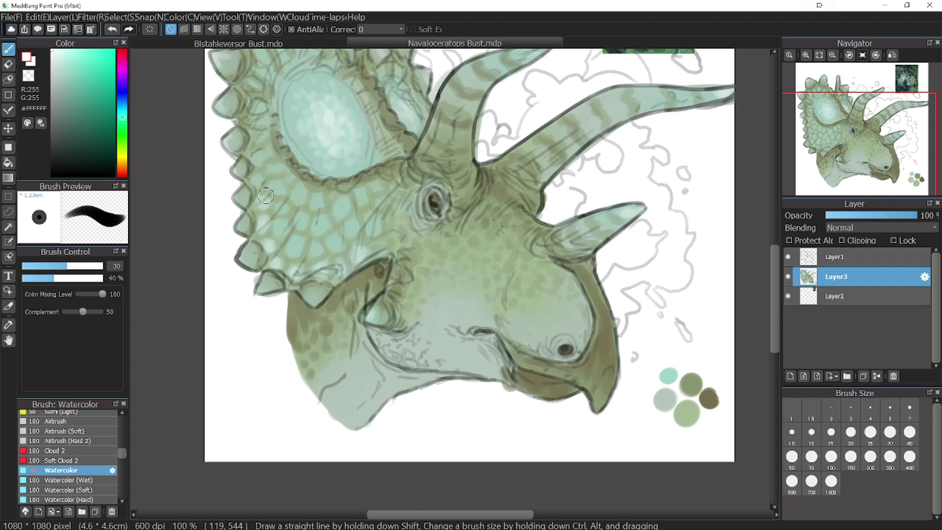
pyautogui.moveTo(265, 196)
pyautogui.mouseDown()
pyautogui.moveTo(279, 228)
pyautogui.moveTo(303, 245)
pyautogui.mouseUp()
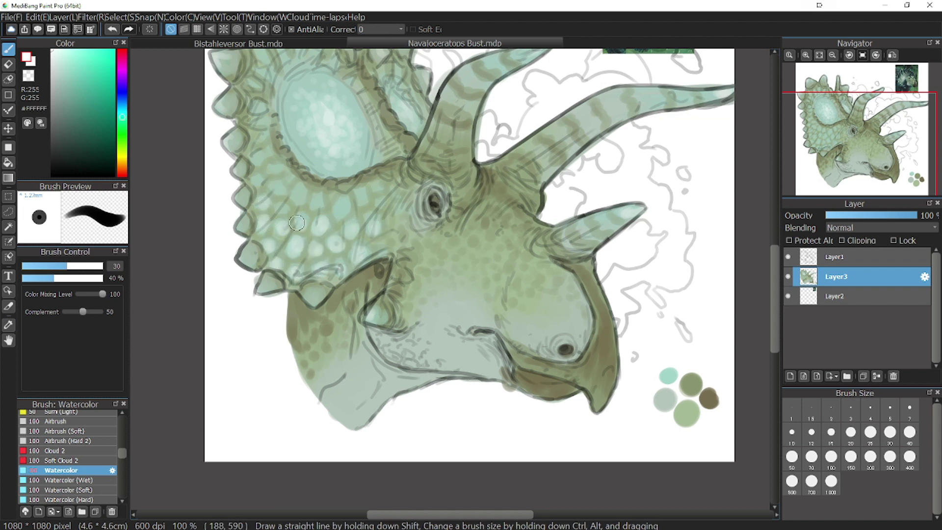
# Dab white highlights over the lower neck, the jaw and the snout around the nostril.
pyautogui.moveTo(764, 132)
pyautogui.mouseDown()
pyautogui.moveTo(723, 175)
pyautogui.moveTo(755, 178)
pyautogui.moveTo(750, 123)
pyautogui.moveTo(756, 130)
pyautogui.mouseUp()
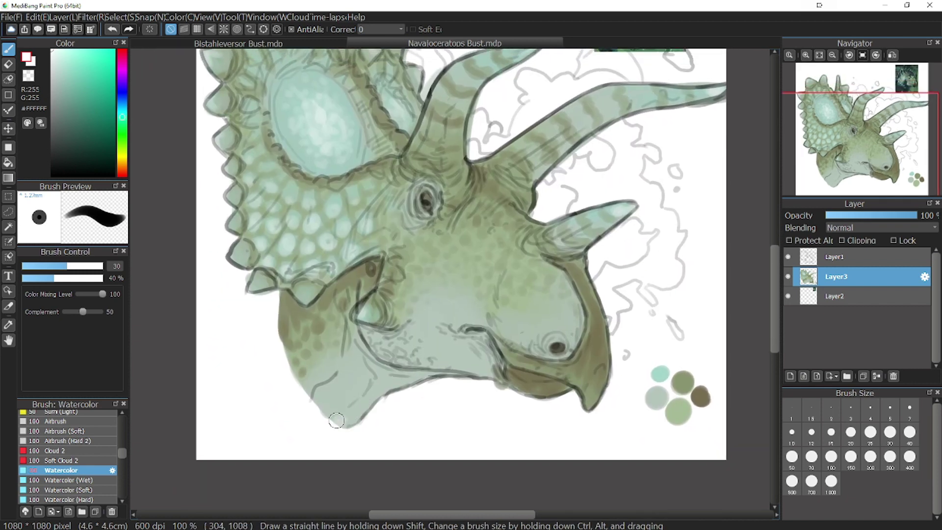
pyautogui.moveTo(362, 417); pyautogui.dragTo(345, 394)
pyautogui.moveTo(371, 339)
pyautogui.mouseDown()
pyautogui.moveTo(408, 363)
pyautogui.moveTo(410, 339)
pyautogui.mouseUp()
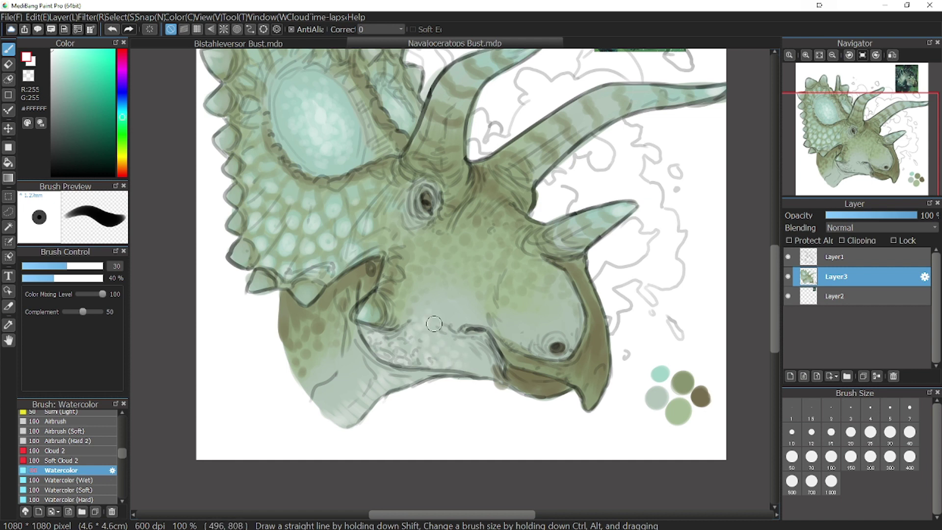
pyautogui.moveTo(540, 319)
pyautogui.mouseDown()
pyautogui.moveTo(550, 337)
pyautogui.moveTo(570, 337)
pyautogui.mouseUp()
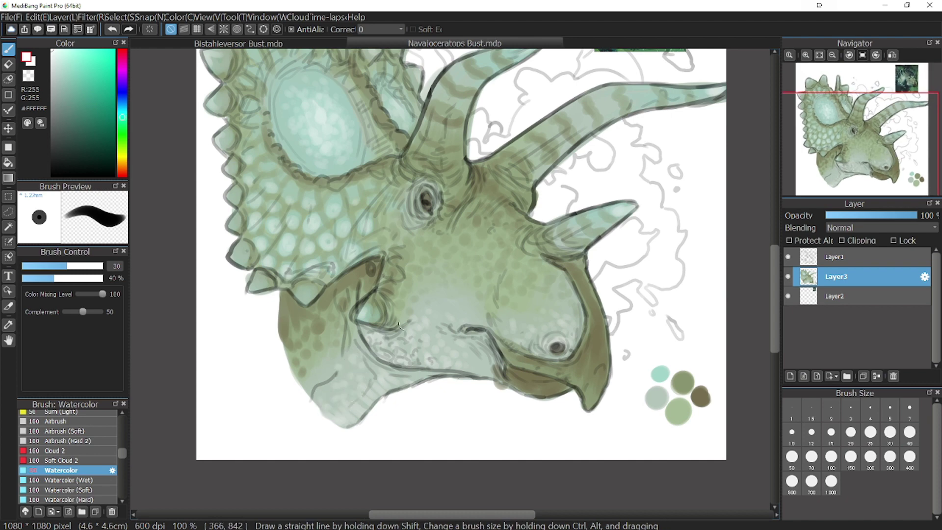
pyautogui.moveTo(835, 160); pyautogui.dragTo(867, 150)
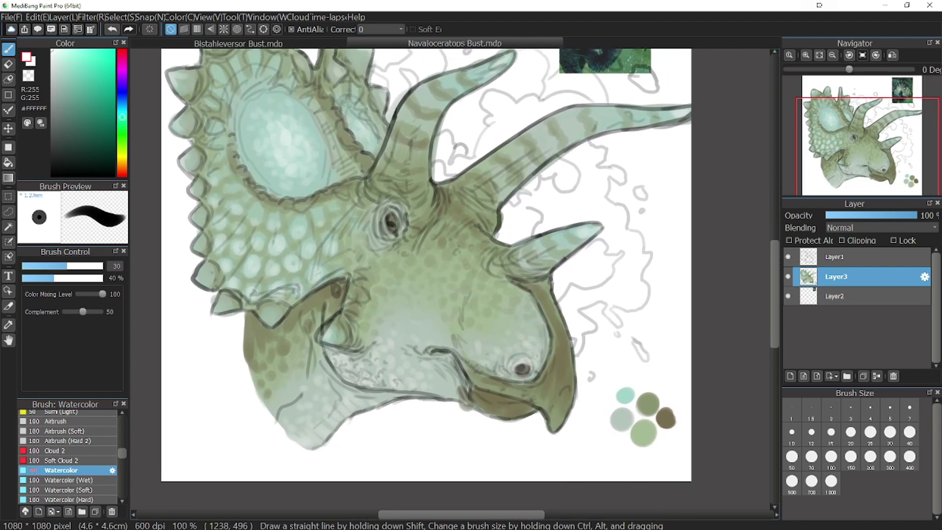
pyautogui.click(819, 55)
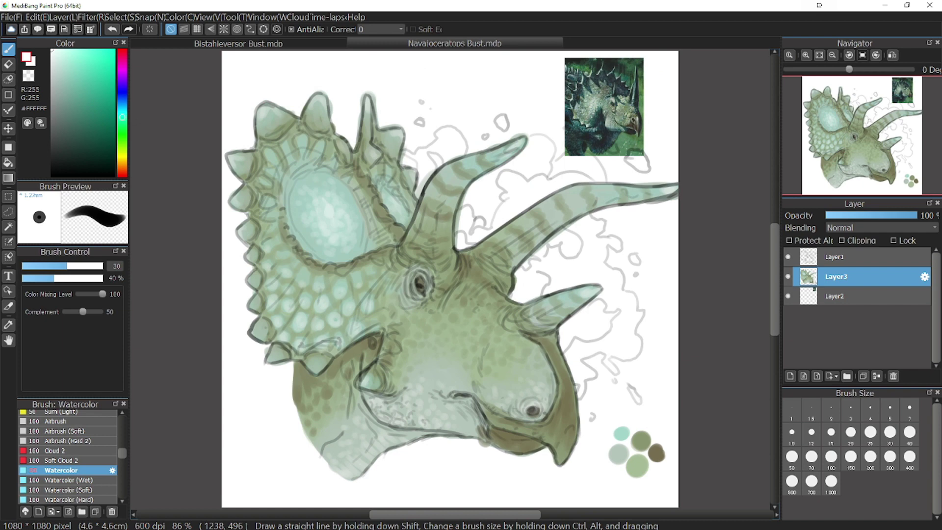
# Sample the Navajoceratops grey-green swatch, and in the Bistahieversor Bust file add a new layer beneath the head's colour layer.
pyautogui.click(238, 43)
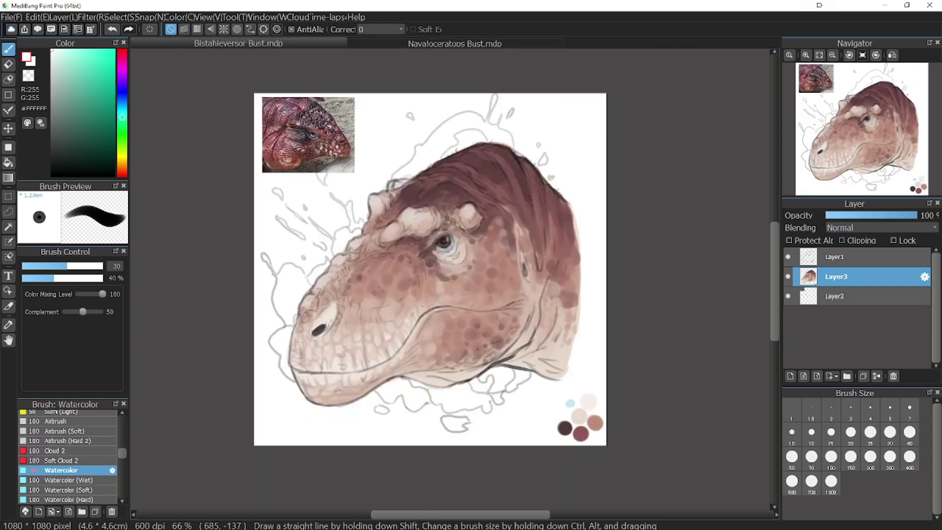
pyautogui.click(474, 44)
pyautogui.click(238, 44)
pyautogui.click(474, 43)
pyautogui.click(9, 325)
pyautogui.click(618, 454)
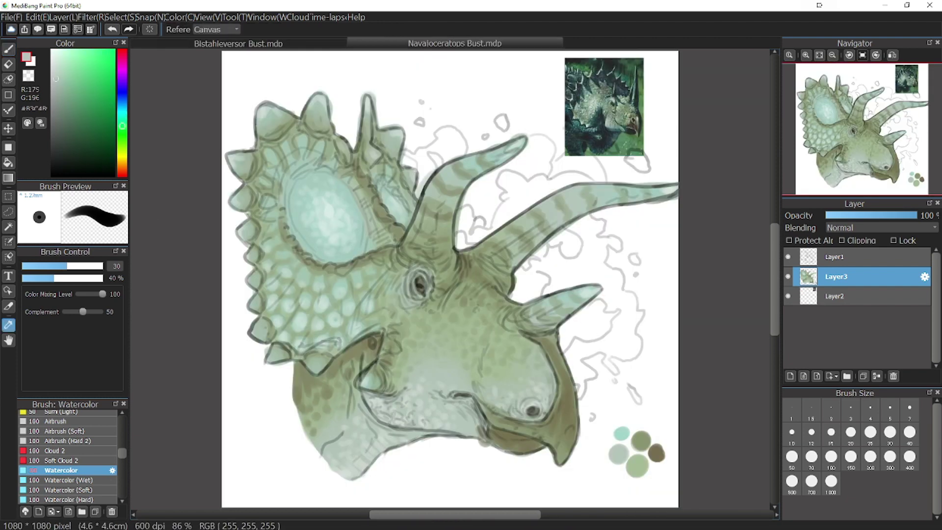
pyautogui.click(238, 44)
pyautogui.click(790, 377)
pyautogui.moveTo(836, 276); pyautogui.dragTo(836, 304)
# At brush size 50, fill the splash above the head and the nearby droplets with grey-green.
pyautogui.click(9, 49)
pyautogui.click(792, 458)
pyautogui.moveTo(395, 178)
pyautogui.mouseDown()
pyautogui.moveTo(420, 166)
pyautogui.moveTo(420, 150)
pyautogui.moveTo(435, 140)
pyautogui.moveTo(483, 131)
pyautogui.moveTo(435, 159)
pyautogui.mouseUp()
pyautogui.moveTo(491, 129)
pyautogui.mouseDown()
pyautogui.moveTo(506, 138)
pyautogui.moveTo(511, 111)
pyautogui.mouseUp()
pyautogui.moveTo(541, 162); pyautogui.dragTo(543, 155)
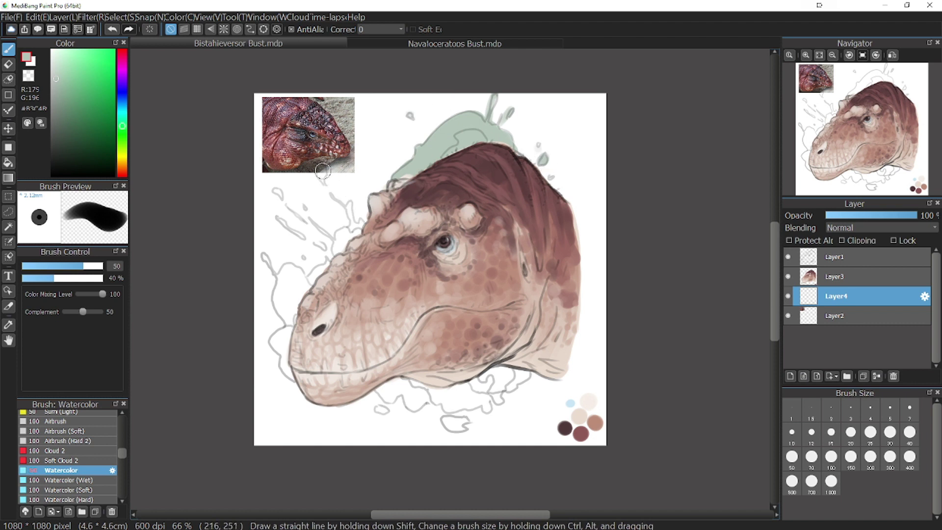
pyautogui.moveTo(322, 170)
pyautogui.mouseDown()
pyautogui.moveTo(325, 181)
pyautogui.moveTo(280, 196)
pyautogui.mouseUp()
# Hide the reference photo's layer, and fill the splashes around the snout and beneath the jaw with grey-green.
pyautogui.click(789, 316)
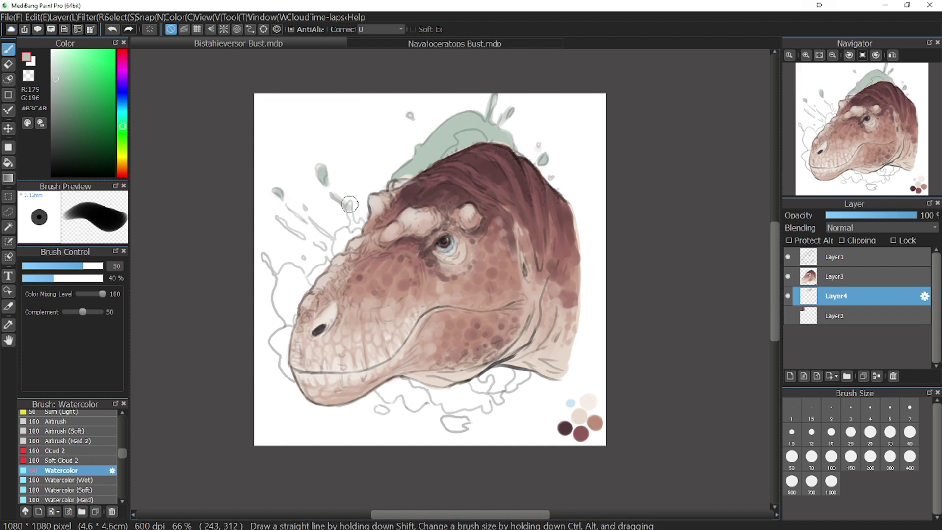
pyautogui.moveTo(348, 231)
pyautogui.mouseDown()
pyautogui.moveTo(348, 251)
pyautogui.moveTo(299, 211)
pyautogui.moveTo(278, 216)
pyautogui.moveTo(324, 252)
pyautogui.moveTo(265, 257)
pyautogui.moveTo(283, 280)
pyautogui.moveTo(298, 280)
pyautogui.moveTo(287, 284)
pyautogui.moveTo(277, 344)
pyautogui.mouseUp()
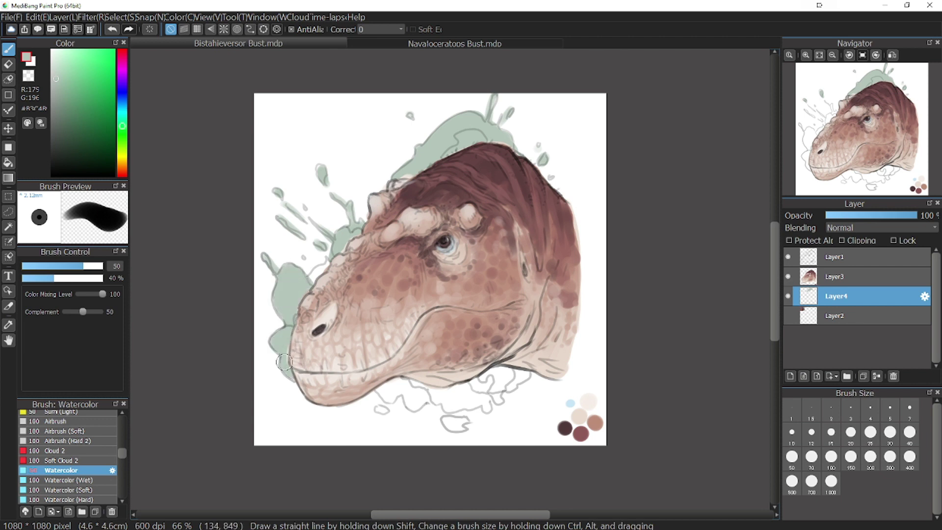
pyautogui.moveTo(381, 384)
pyautogui.mouseDown()
pyautogui.moveTo(406, 380)
pyautogui.moveTo(416, 401)
pyautogui.moveTo(451, 406)
pyautogui.moveTo(510, 382)
pyautogui.mouseUp()
pyautogui.moveTo(446, 419); pyautogui.dragTo(464, 426)
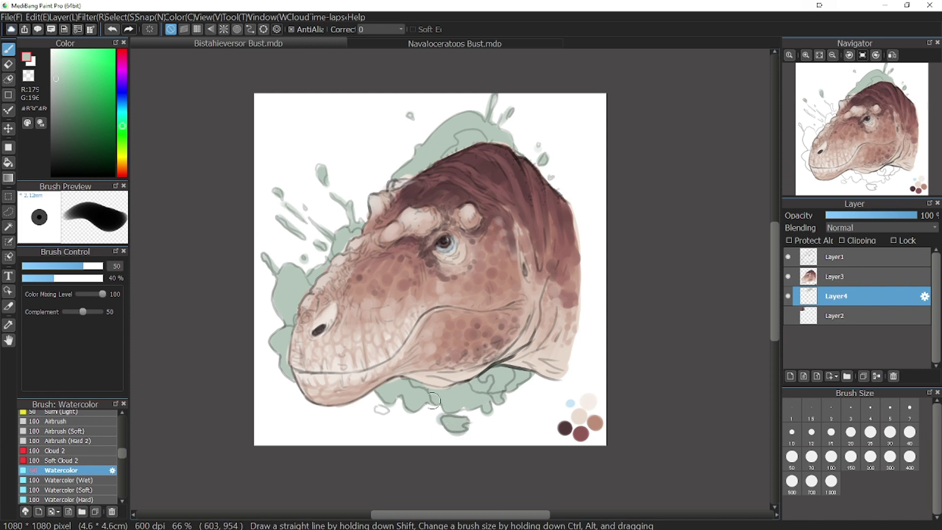
pyautogui.moveTo(378, 408); pyautogui.dragTo(386, 411)
# Sample the teal swatch from the Navajoceratops file and brush it over the Bistahieversor's background splashes.
pyautogui.click(806, 54)
pyautogui.click(455, 44)
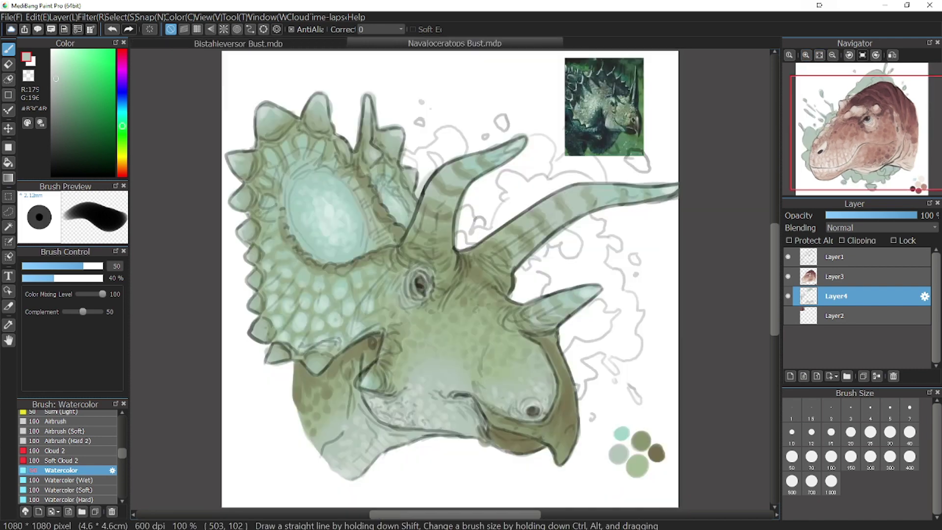
pyautogui.click(8, 325)
pyautogui.click(622, 434)
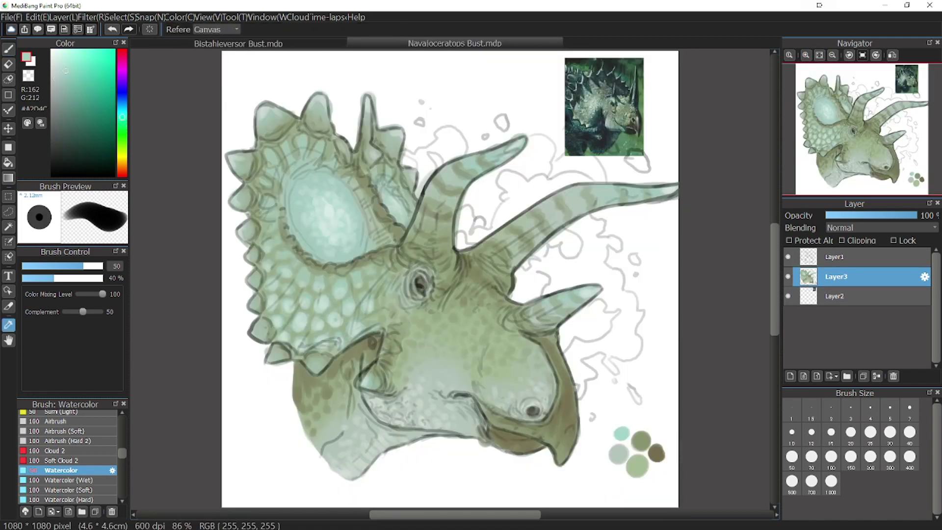
pyautogui.hotkey('ctrl', 'Tab')
pyautogui.press('b')
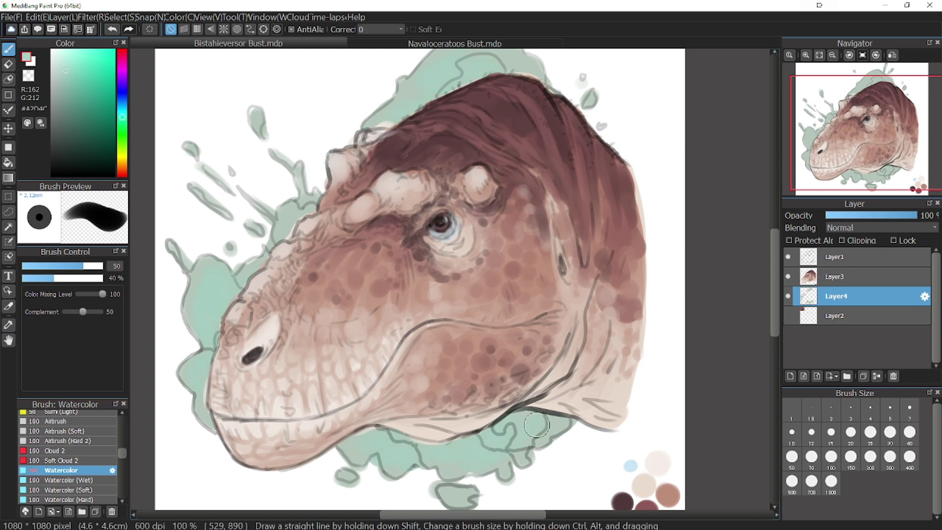
# Pick a pale mint and blend highlights into the splashes beside the snout, above the head and under the jaw.
pyautogui.click(57, 53)
pyautogui.moveTo(236, 299)
pyautogui.mouseDown()
pyautogui.moveTo(203, 321)
pyautogui.moveTo(192, 290)
pyautogui.moveTo(211, 263)
pyautogui.mouseUp()
pyautogui.moveTo(246, 274); pyautogui.dragTo(312, 203)
pyautogui.click(858, 122)
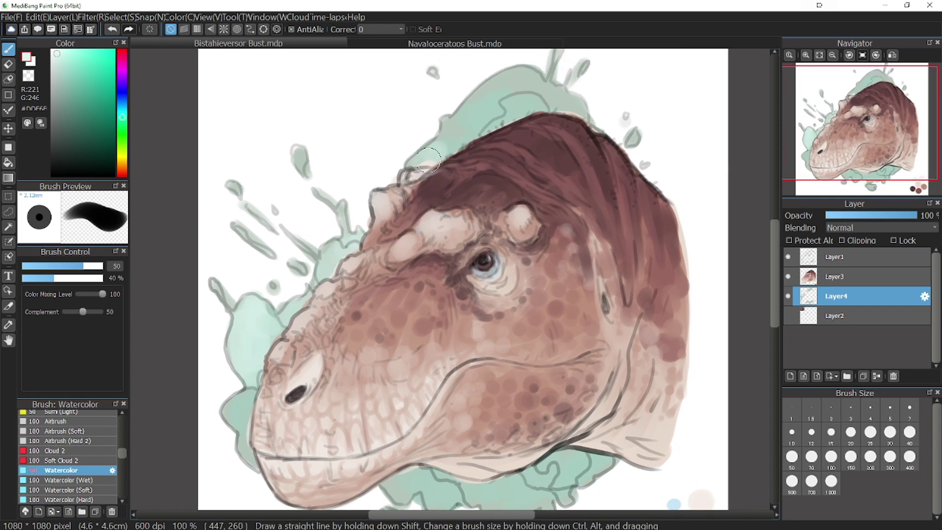
pyautogui.moveTo(430, 161); pyautogui.dragTo(479, 118)
pyautogui.moveTo(240, 403); pyautogui.dragTo(246, 445)
pyautogui.moveTo(860, 130); pyautogui.dragTo(850, 144)
pyautogui.moveTo(433, 405)
pyautogui.mouseDown()
pyautogui.moveTo(442, 391)
pyautogui.moveTo(463, 393)
pyautogui.moveTo(430, 400)
pyautogui.moveTo(450, 387)
pyautogui.mouseUp()
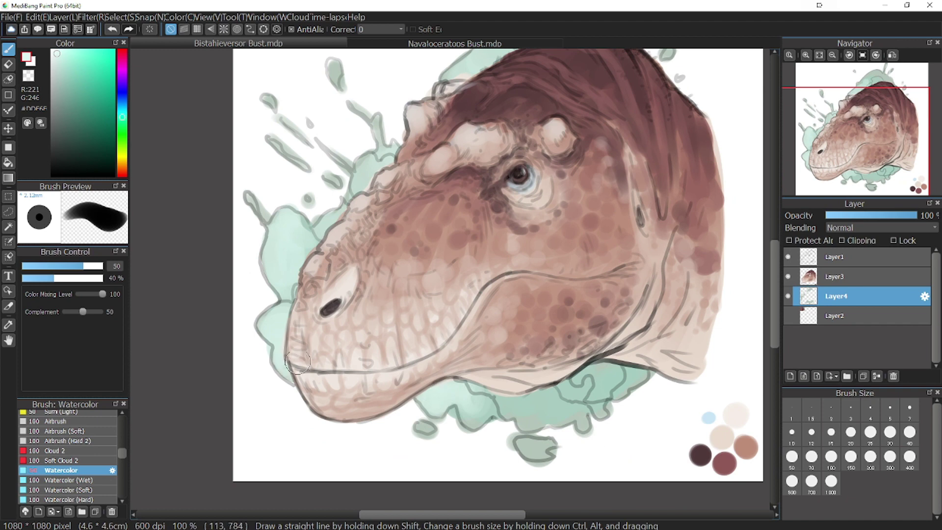
pyautogui.moveTo(298, 363)
pyautogui.mouseDown()
pyautogui.moveTo(276, 334)
pyautogui.moveTo(294, 286)
pyautogui.moveTo(292, 228)
pyautogui.moveTo(320, 233)
pyautogui.moveTo(353, 193)
pyautogui.mouseUp()
pyautogui.click(866, 141)
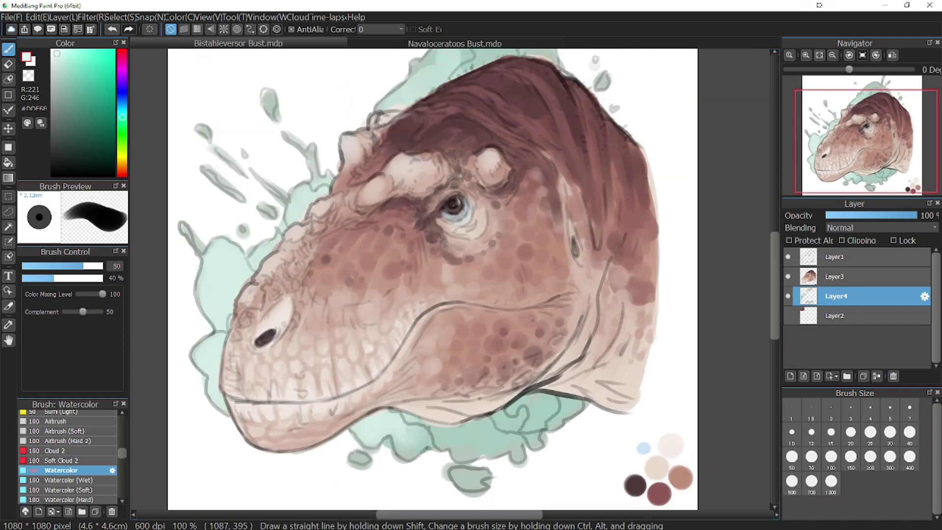
# Blend pale mint and white highlights into the splashes above the head, beside the snout and beneath the Bistahieversor's jaw.
pyautogui.moveTo(866, 140); pyautogui.dragTo(843, 120)
pyautogui.moveTo(362, 303)
pyautogui.mouseDown()
pyautogui.moveTo(376, 314)
pyautogui.moveTo(363, 287)
pyautogui.mouseUp()
pyautogui.moveTo(339, 293); pyautogui.dragTo(310, 260)
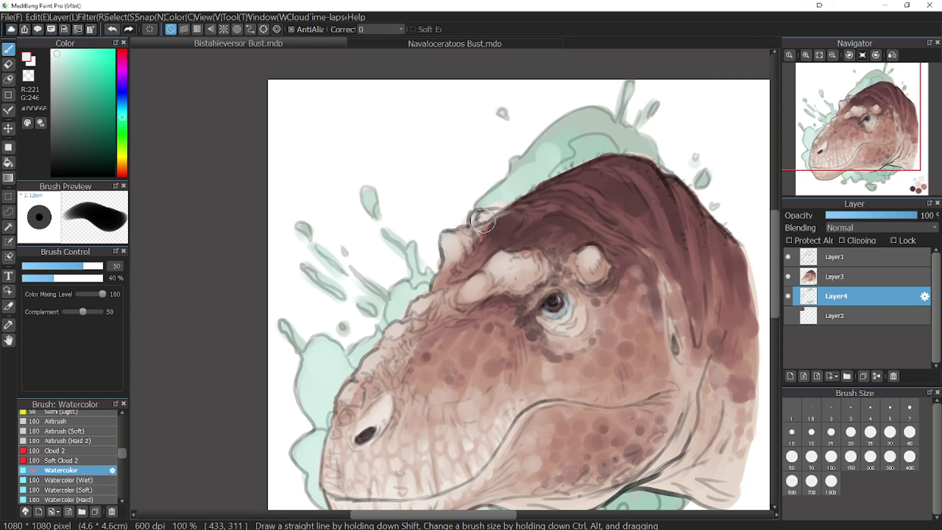
pyautogui.moveTo(855, 154); pyautogui.dragTo(844, 158)
pyautogui.moveTo(502, 354)
pyautogui.mouseDown()
pyautogui.moveTo(541, 375)
pyautogui.moveTo(582, 358)
pyautogui.mouseUp()
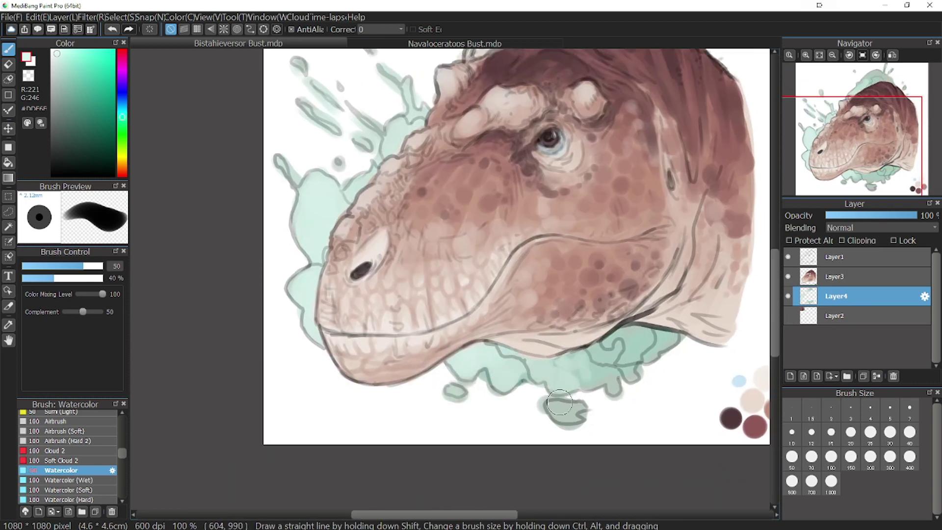
pyautogui.scroll(2, 559, 402)
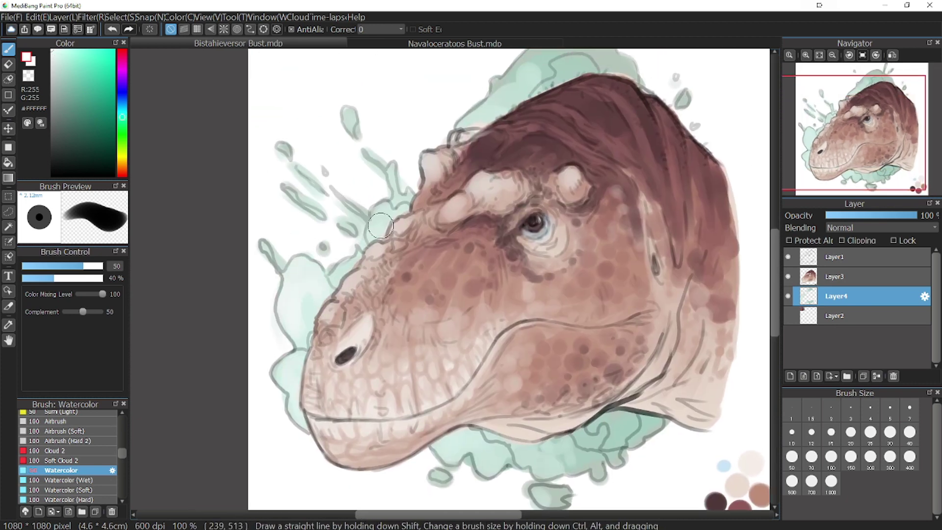
pyautogui.moveTo(889, 159); pyautogui.dragTo(882, 157)
# Sample sage green from the Navajoceratops file and brush it over the Bistahieversor's splashes below the jaw, above the head and the nearby droplets.
pyautogui.click(8, 325)
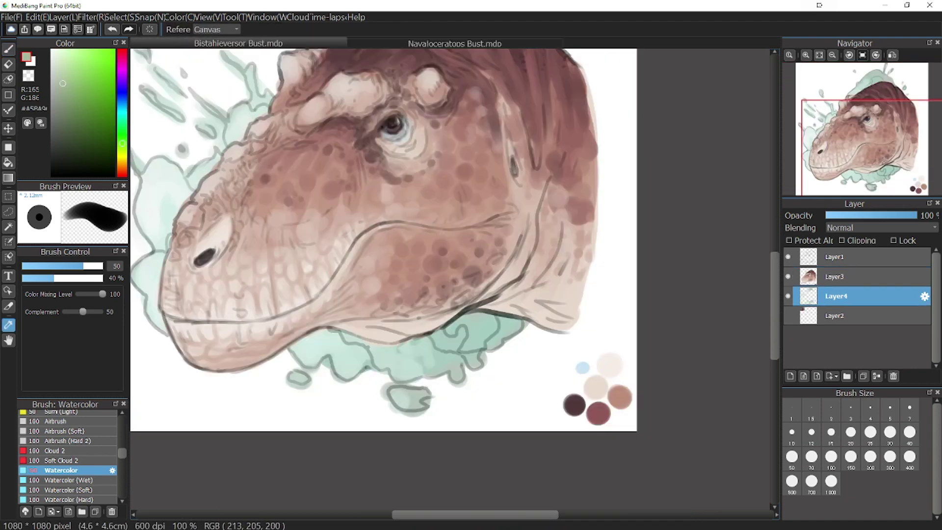
pyautogui.press('b')
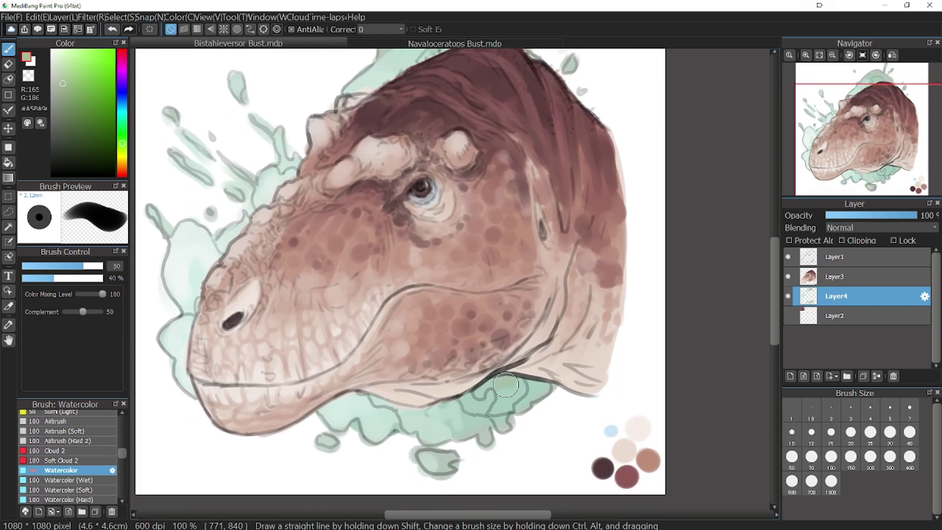
pyautogui.moveTo(510, 383)
pyautogui.mouseDown()
pyautogui.moveTo(484, 417)
pyautogui.moveTo(454, 421)
pyautogui.mouseUp()
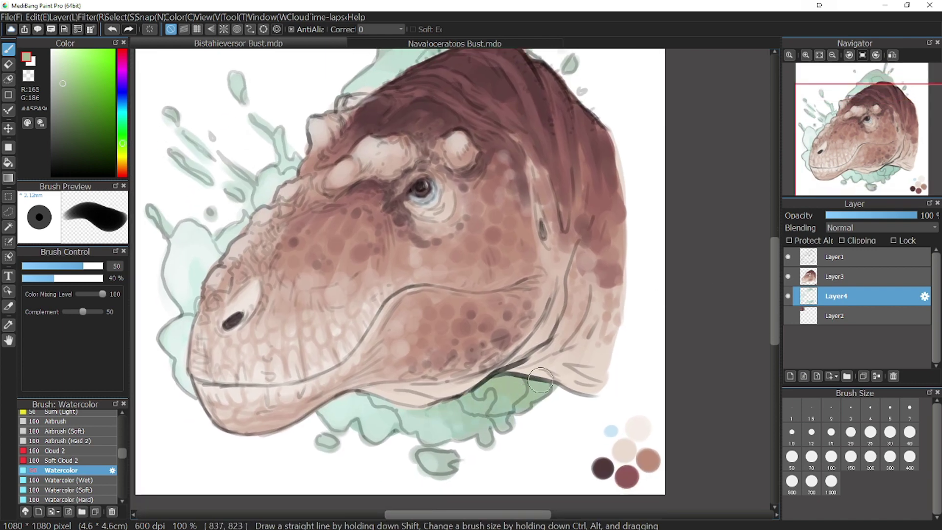
pyautogui.moveTo(877, 155); pyautogui.dragTo(869, 106)
pyautogui.moveTo(559, 206)
pyautogui.mouseDown()
pyautogui.moveTo(529, 176)
pyautogui.moveTo(435, 176)
pyautogui.moveTo(417, 209)
pyautogui.mouseUp()
pyautogui.moveTo(514, 143)
pyautogui.mouseDown()
pyautogui.moveTo(524, 107)
pyautogui.moveTo(537, 146)
pyautogui.mouseUp()
pyautogui.moveTo(597, 197); pyautogui.dragTo(597, 208)
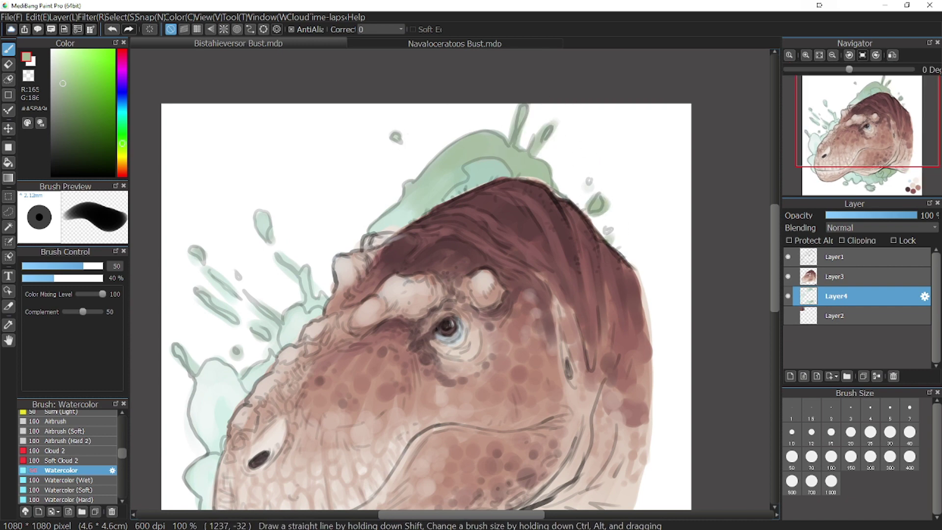
pyautogui.moveTo(877, 133); pyautogui.dragTo(862, 149)
pyautogui.click(832, 55)
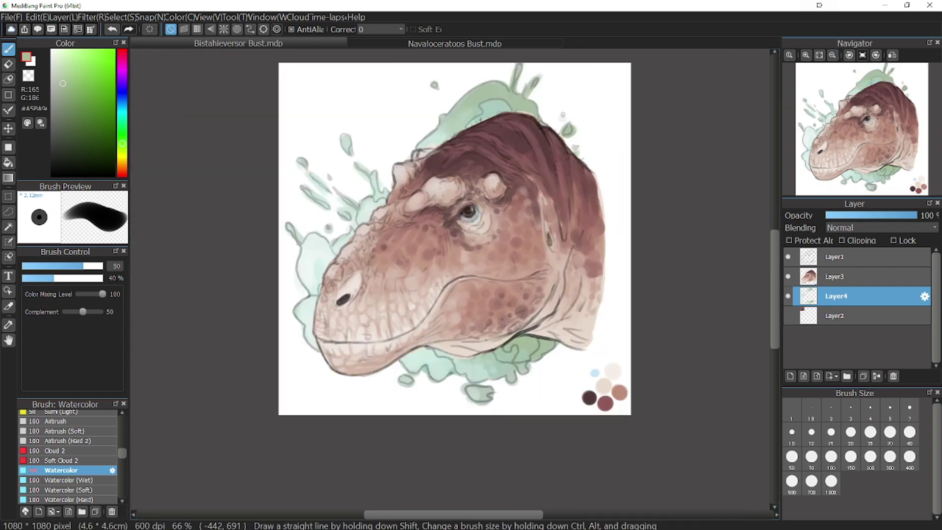
# Sample the pale beige swatch from the Bistahieversor file and fill the clouds and droplets behind the Navajoceratops' horns.
pyautogui.press('i')
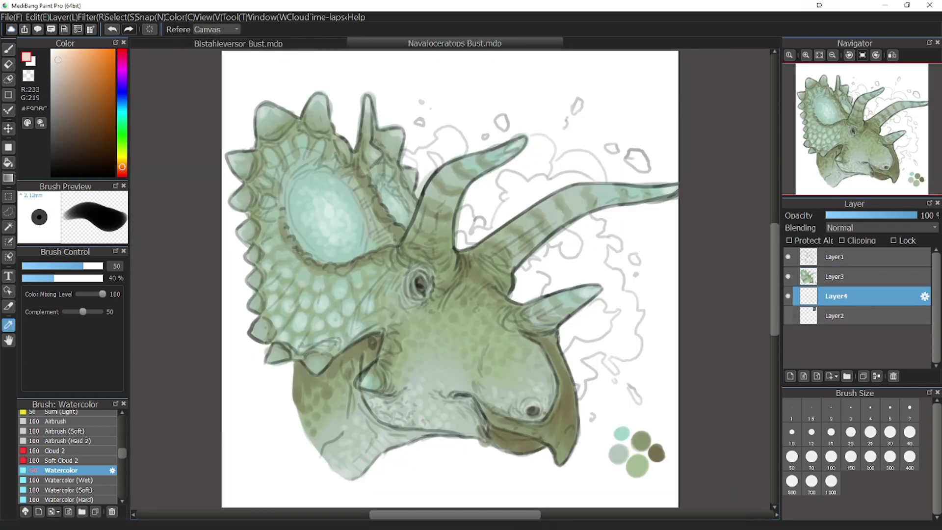
pyautogui.press('b')
pyautogui.moveTo(464, 204); pyautogui.dragTo(574, 299)
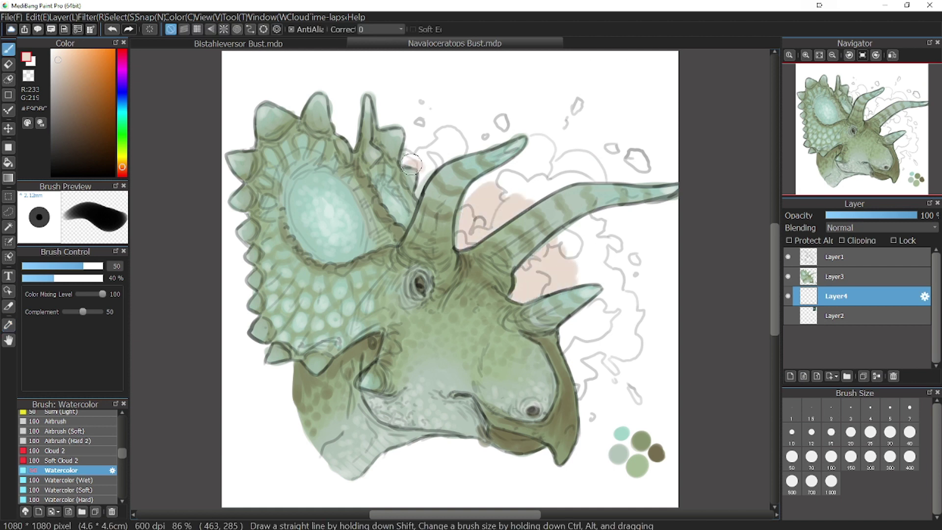
pyautogui.moveTo(411, 164)
pyautogui.mouseDown()
pyautogui.moveTo(453, 137)
pyautogui.moveTo(423, 190)
pyautogui.moveTo(418, 125)
pyautogui.moveTo(509, 133)
pyautogui.moveTo(460, 195)
pyautogui.moveTo(513, 199)
pyautogui.moveTo(542, 173)
pyautogui.moveTo(554, 182)
pyautogui.moveTo(577, 112)
pyautogui.moveTo(611, 149)
pyautogui.moveTo(641, 162)
pyautogui.moveTo(551, 242)
pyautogui.moveTo(595, 225)
pyautogui.moveTo(632, 255)
pyautogui.moveTo(599, 252)
pyautogui.moveTo(585, 372)
pyautogui.moveTo(605, 337)
pyautogui.moveTo(607, 347)
pyautogui.moveTo(622, 342)
pyautogui.moveTo(632, 305)
pyautogui.moveTo(631, 373)
pyautogui.moveTo(596, 416)
pyautogui.moveTo(646, 293)
pyautogui.mouseUp()
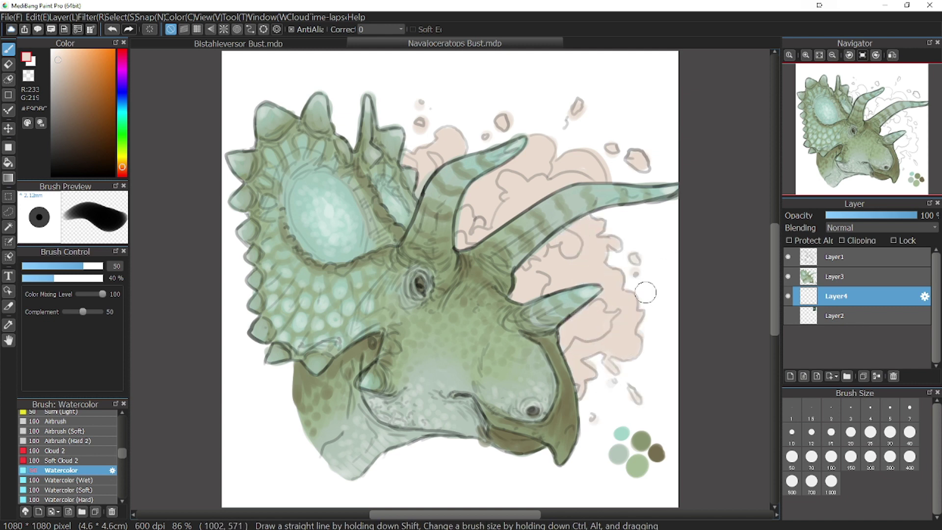
# Pick pure white and blend highlights into the beige clouds around the Navajoceratops' horns.
pyautogui.click(52, 50)
pyautogui.moveTo(567, 166); pyautogui.dragTo(593, 169)
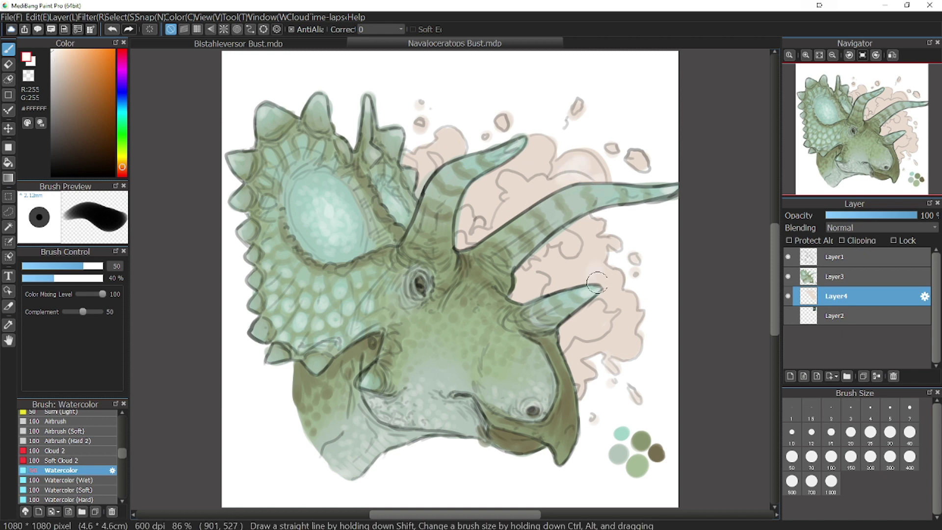
pyautogui.moveTo(598, 283)
pyautogui.mouseDown()
pyautogui.moveTo(628, 343)
pyautogui.moveTo(615, 359)
pyautogui.moveTo(575, 353)
pyautogui.moveTo(610, 290)
pyautogui.moveTo(607, 246)
pyautogui.moveTo(560, 198)
pyautogui.moveTo(548, 162)
pyautogui.moveTo(527, 171)
pyautogui.moveTo(437, 150)
pyautogui.mouseUp()
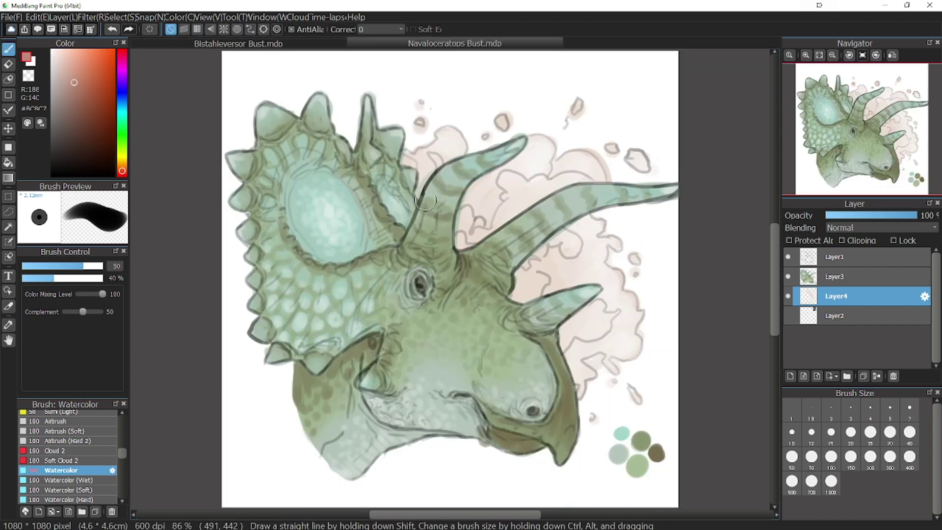
# Shade the inner clouds beside the frill, between the horns and along the snout with reddish brown.
pyautogui.moveTo(397, 157)
pyautogui.mouseDown()
pyautogui.moveTo(415, 199)
pyautogui.moveTo(465, 231)
pyautogui.moveTo(496, 230)
pyautogui.moveTo(531, 254)
pyautogui.moveTo(517, 277)
pyautogui.moveTo(530, 286)
pyautogui.moveTo(569, 244)
pyautogui.mouseUp()
pyautogui.moveTo(541, 202)
pyautogui.mouseDown()
pyautogui.moveTo(498, 200)
pyautogui.moveTo(475, 185)
pyautogui.moveTo(486, 201)
pyautogui.moveTo(496, 166)
pyautogui.mouseUp()
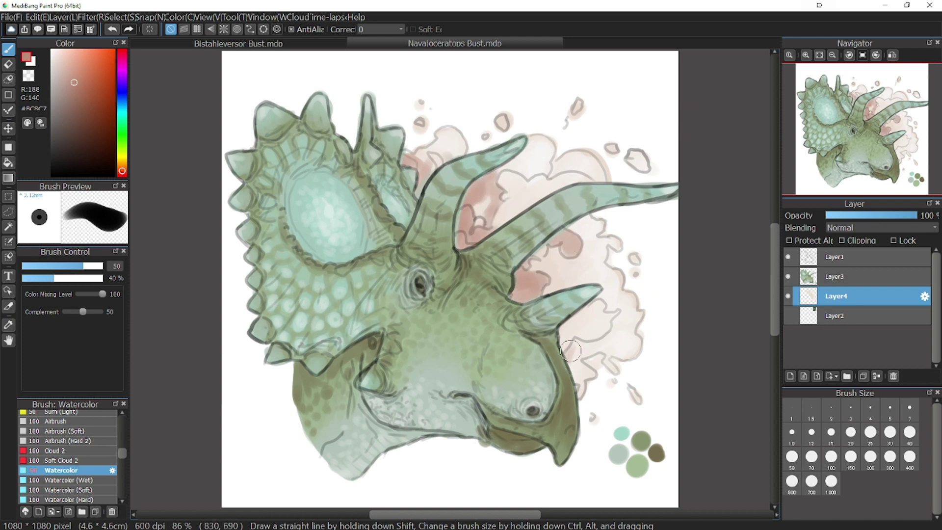
pyautogui.moveTo(570, 350)
pyautogui.mouseDown()
pyautogui.moveTo(577, 396)
pyautogui.moveTo(576, 345)
pyautogui.moveTo(636, 318)
pyautogui.moveTo(577, 337)
pyautogui.moveTo(569, 313)
pyautogui.moveTo(588, 306)
pyautogui.moveTo(601, 335)
pyautogui.mouseUp()
pyautogui.moveTo(550, 251)
pyautogui.mouseDown()
pyautogui.moveTo(537, 271)
pyautogui.moveTo(543, 278)
pyautogui.moveTo(588, 289)
pyautogui.mouseUp()
# Sample the Bistahieversor's beige swatch again and soften the reddish shading in the Navajoceratops' background clouds.
pyautogui.click(314, 43)
pyautogui.press('i')
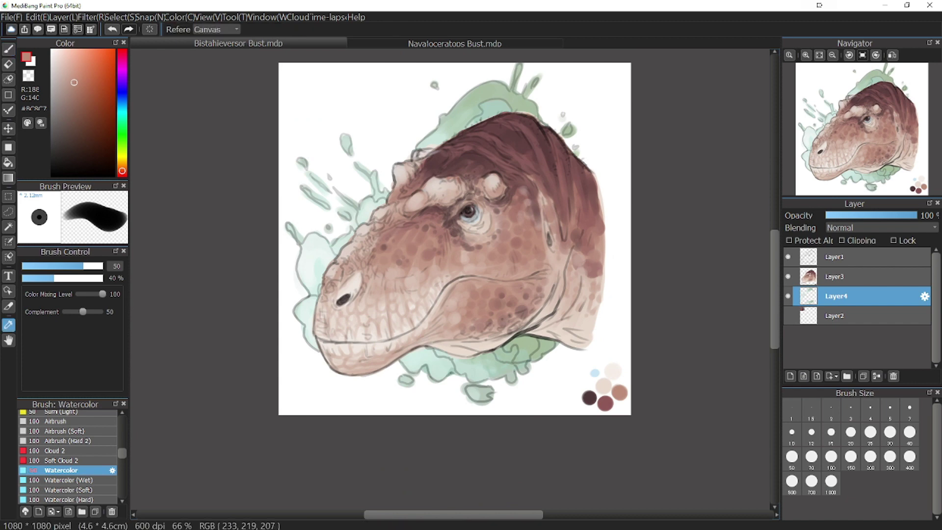
pyautogui.click(603, 386)
pyautogui.click(454, 44)
pyautogui.press('b')
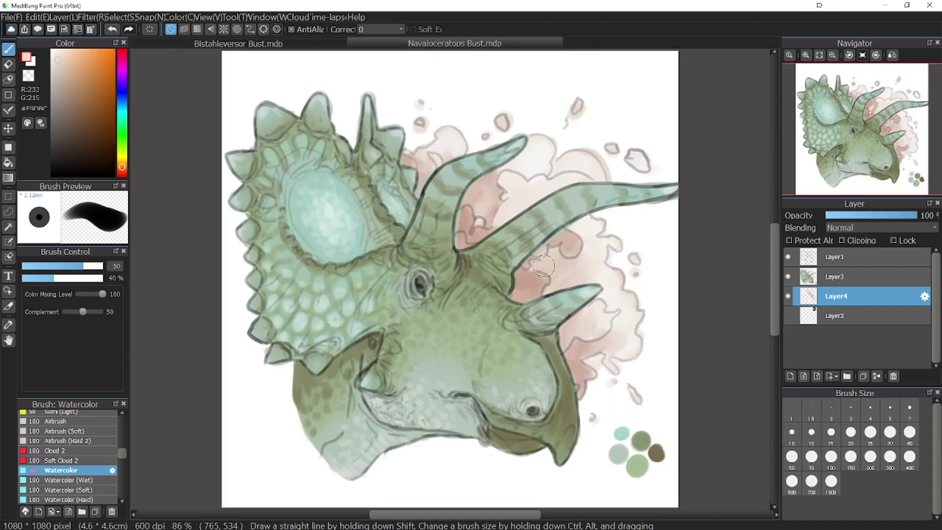
# Sample maroon from the Bistahieversor's neck, and darken the cloud recesses between the Navajoceratops' horns and several surrounding droplets.
pyautogui.click(295, 44)
pyautogui.click(9, 325)
pyautogui.click(592, 268)
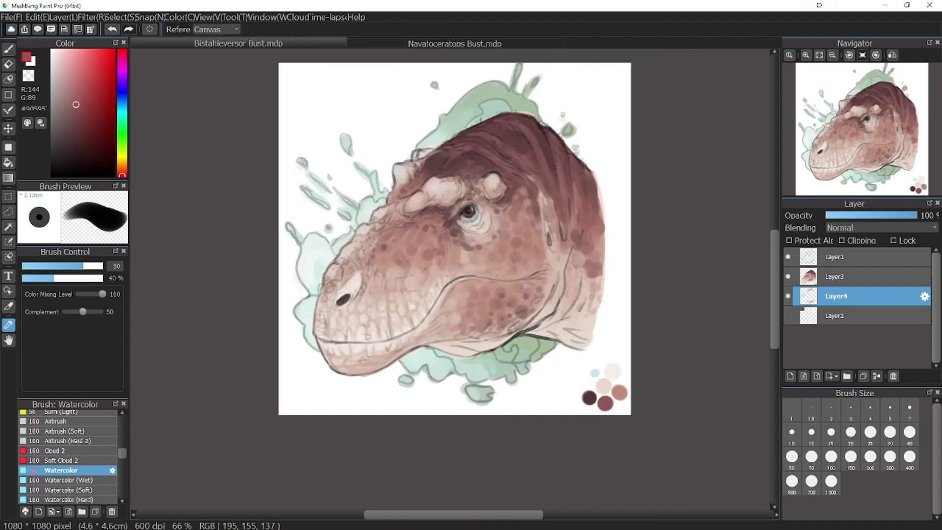
pyautogui.press('b')
pyautogui.hotkey('ctrl', 'Tab')
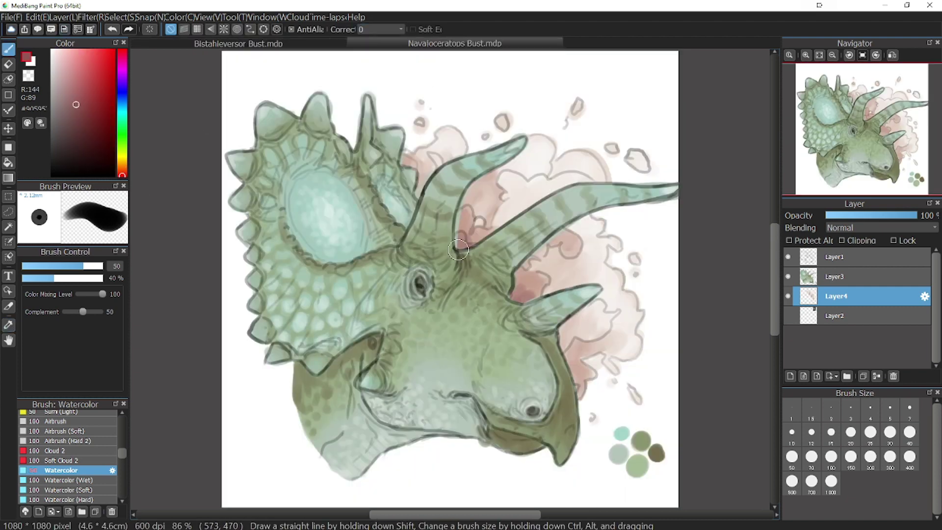
pyautogui.click(503, 125)
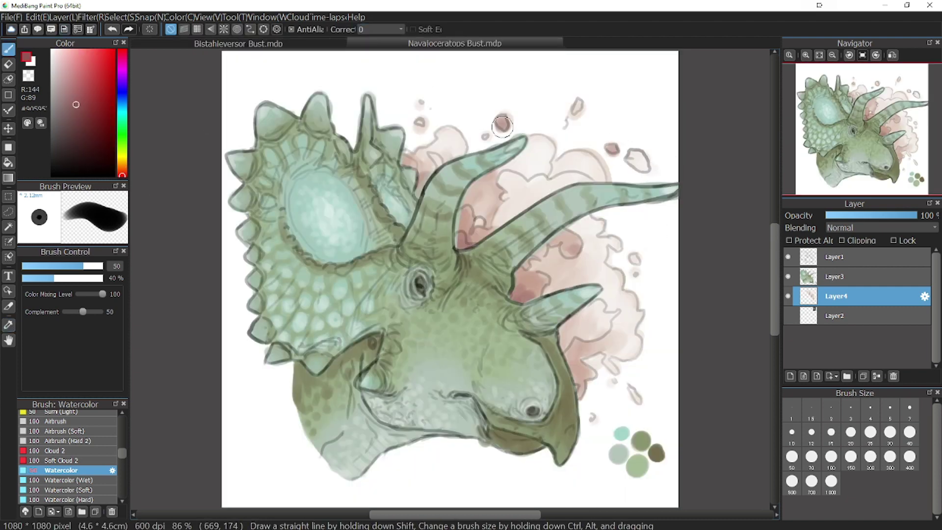
pyautogui.moveTo(634, 393); pyautogui.dragTo(639, 402)
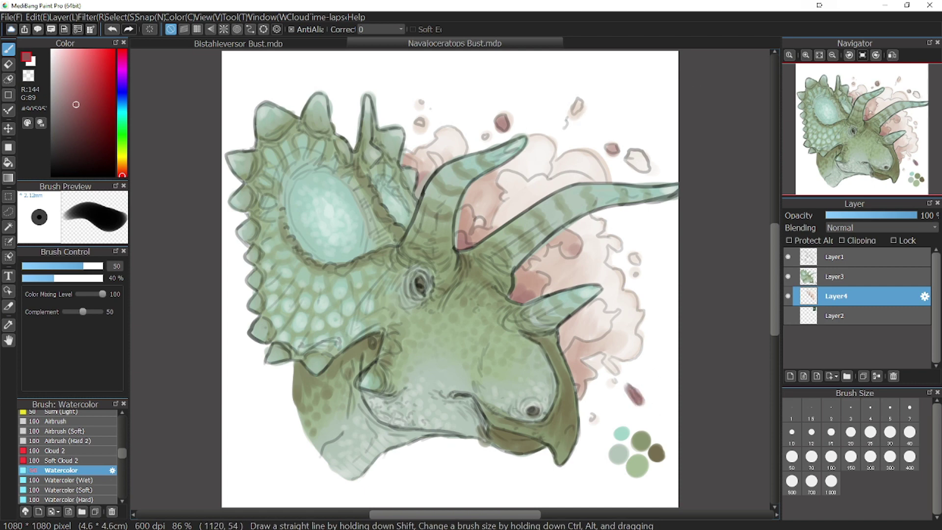
# Sample the Bistahieversor's reddish-brown swatch and tint the upper cloud edge and small droplets behind the Navajoceratops.
pyautogui.click(239, 44)
pyautogui.click(8, 325)
pyautogui.click(615, 386)
pyautogui.click(455, 44)
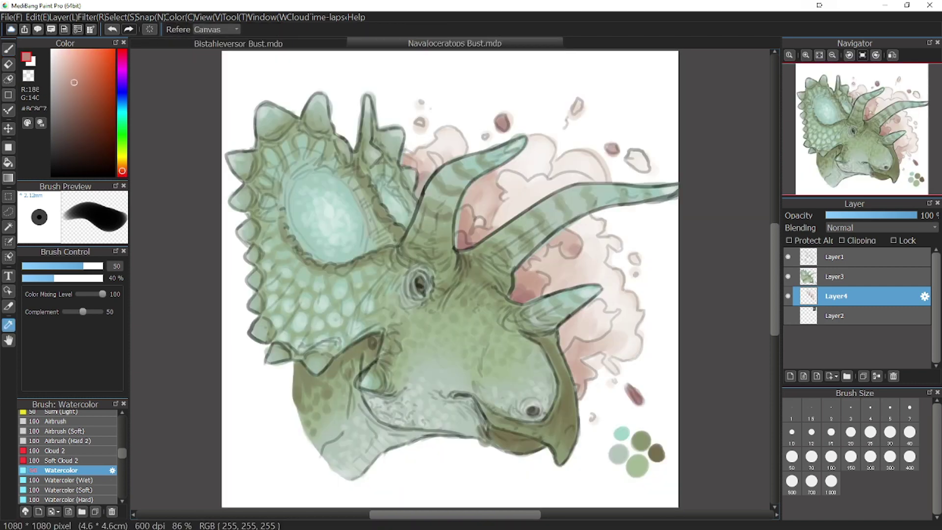
pyautogui.press('b')
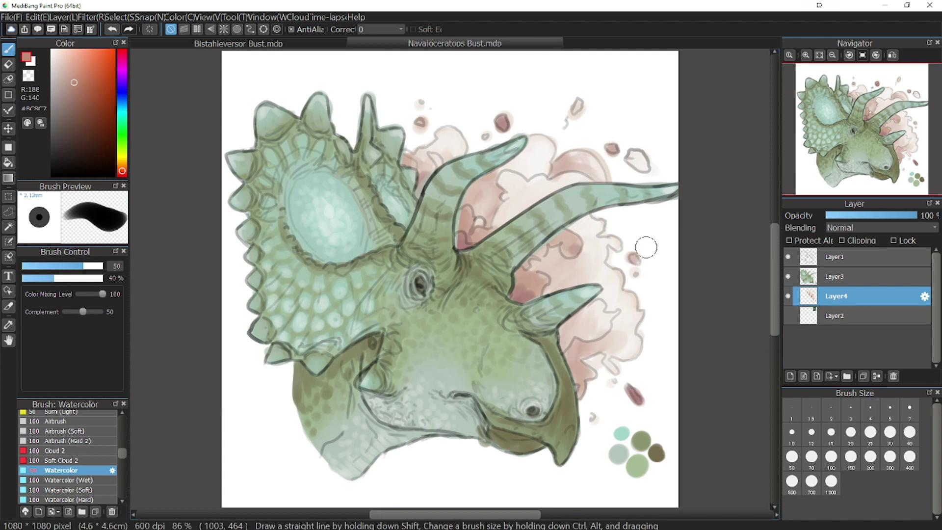
# Make Layer3 active in the Navajoceratops file and compare the colouring of both busts in full view.
pyautogui.click(856, 278)
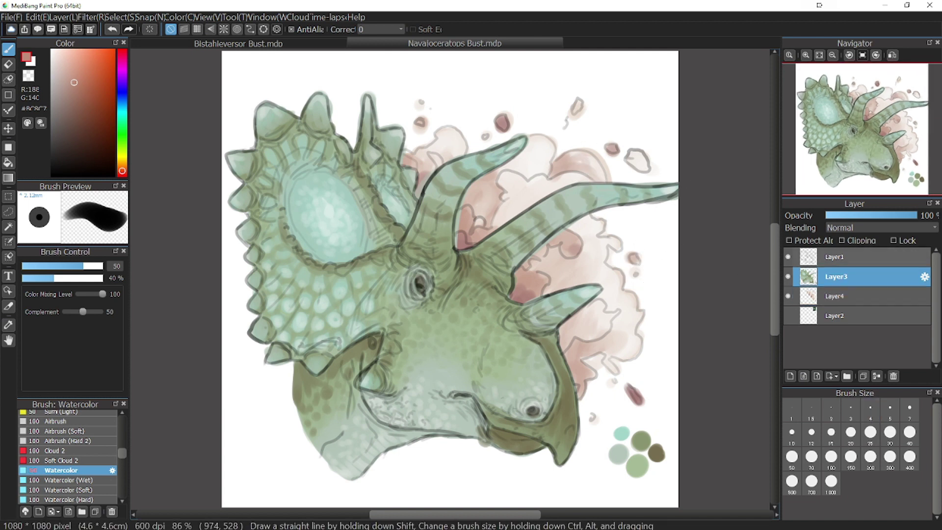
pyautogui.click(820, 55)
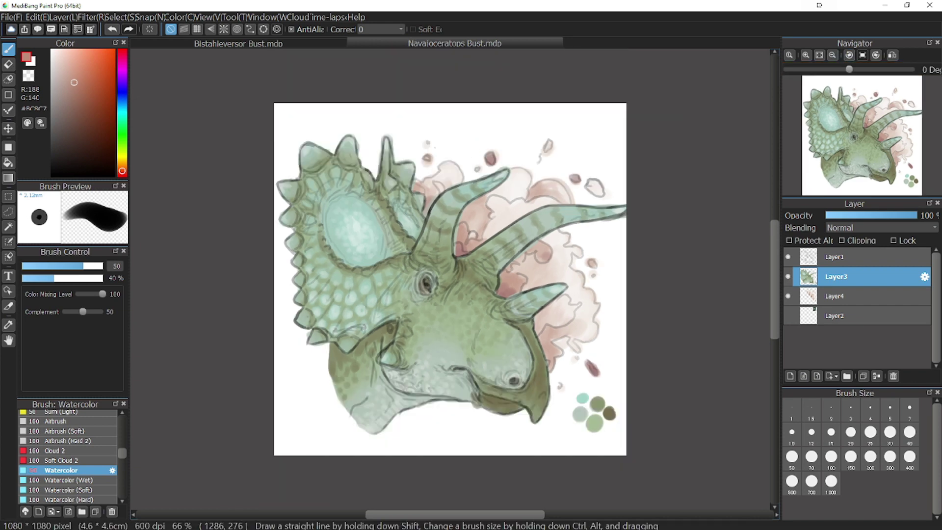
pyautogui.click(819, 55)
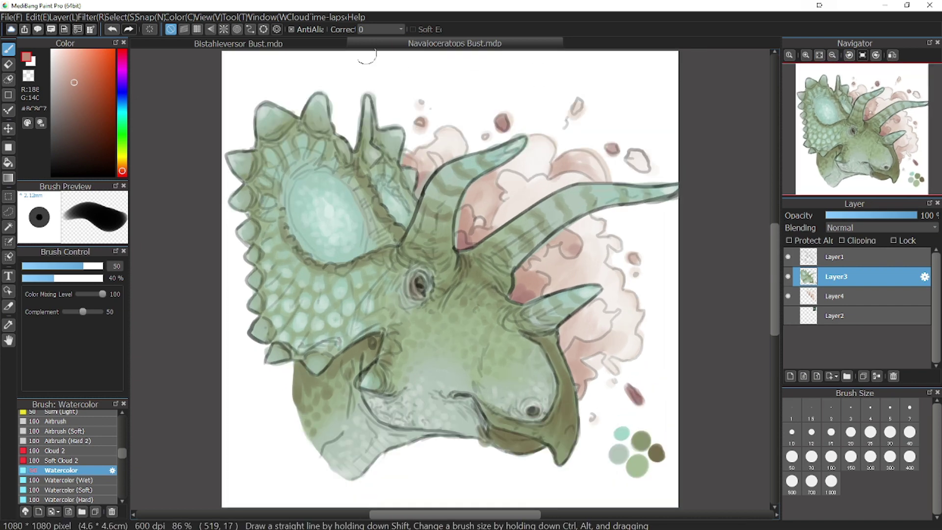
pyautogui.click(314, 44)
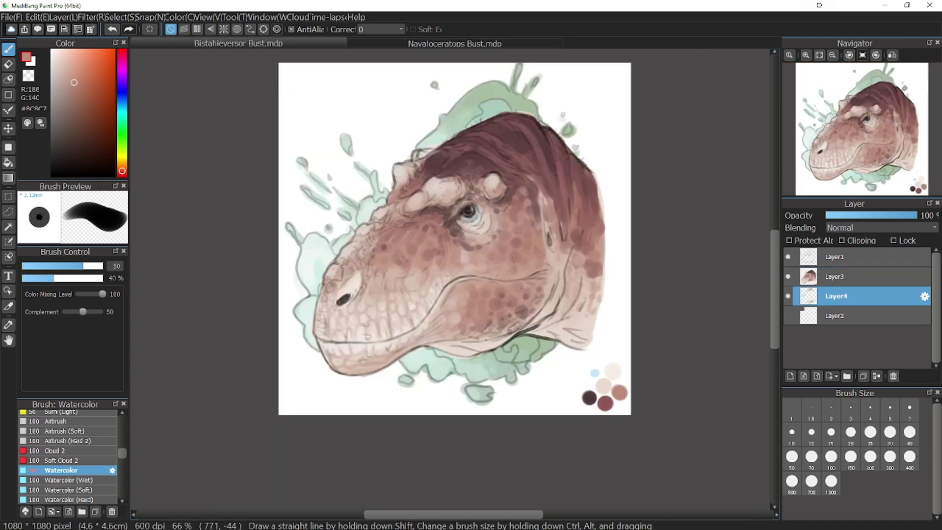
pyautogui.click(526, 45)
pyautogui.click(316, 45)
pyautogui.click(820, 55)
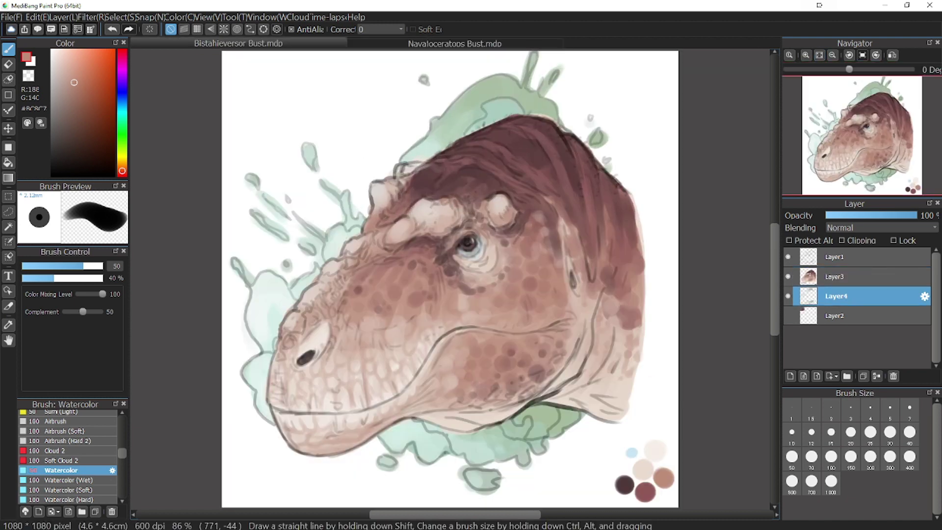
pyautogui.click(434, 44)
pyautogui.click(324, 43)
pyautogui.click(439, 45)
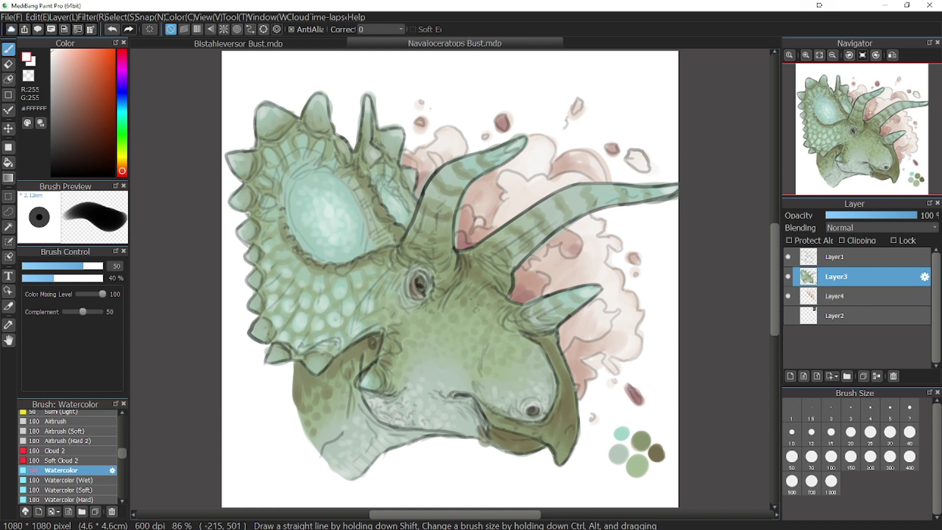
# At brush size 30, sample olive brown from the Navajoceratops' frill edge and shade the bases of the frill spikes.
pyautogui.click(890, 432)
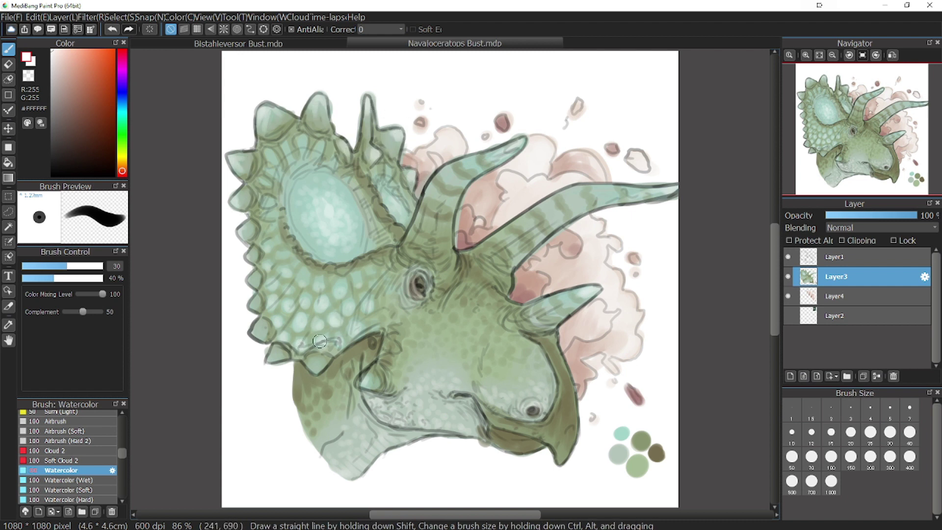
pyautogui.keyDown('alt'); pyautogui.click(310, 358); pyautogui.keyUp('alt')
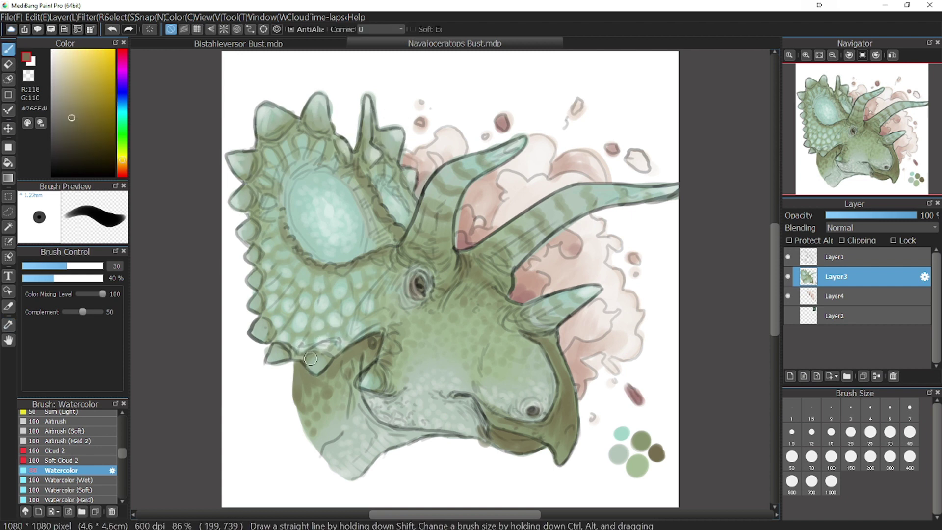
pyautogui.moveTo(265, 335); pyautogui.dragTo(257, 293)
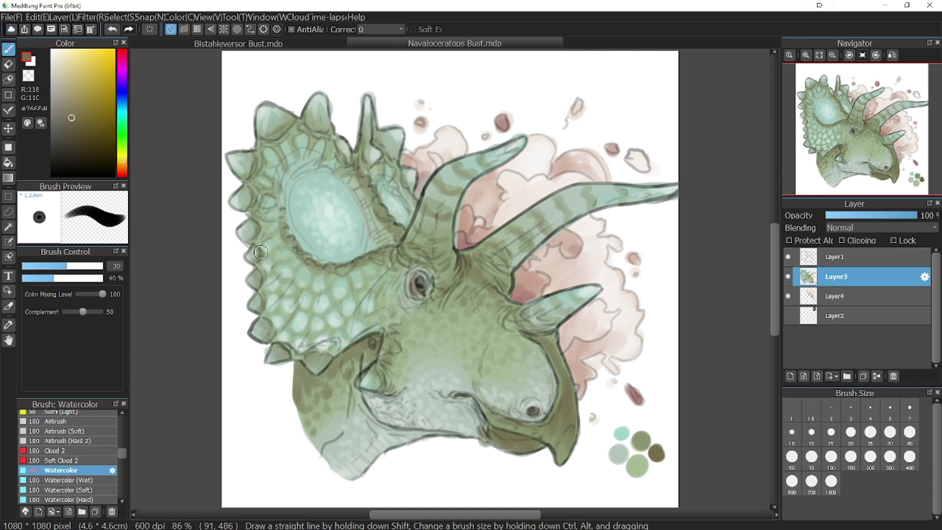
pyautogui.moveTo(250, 155); pyautogui.dragTo(335, 124)
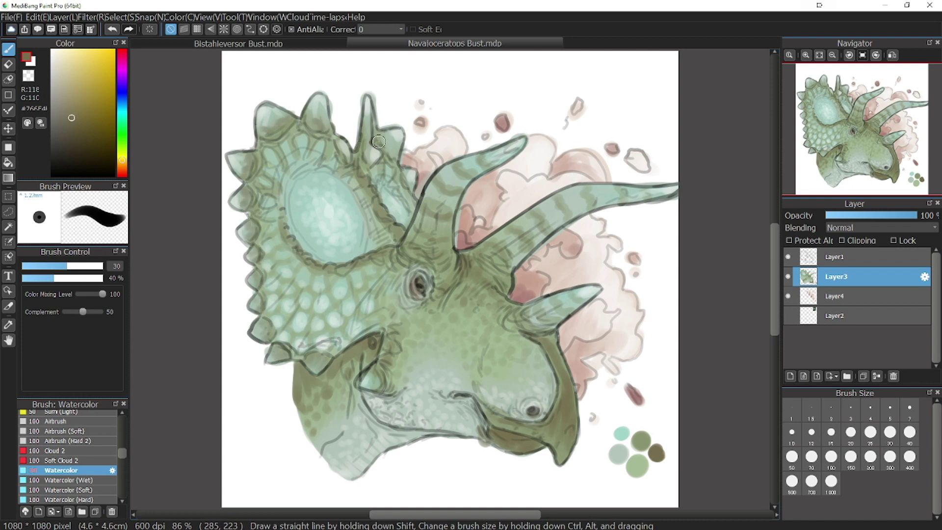
# Sample the olive-green swatch to add scale texture to the Navajoceratops' neck, and pick pale grey-green from the snout for lighter touches.
pyautogui.click(9, 325)
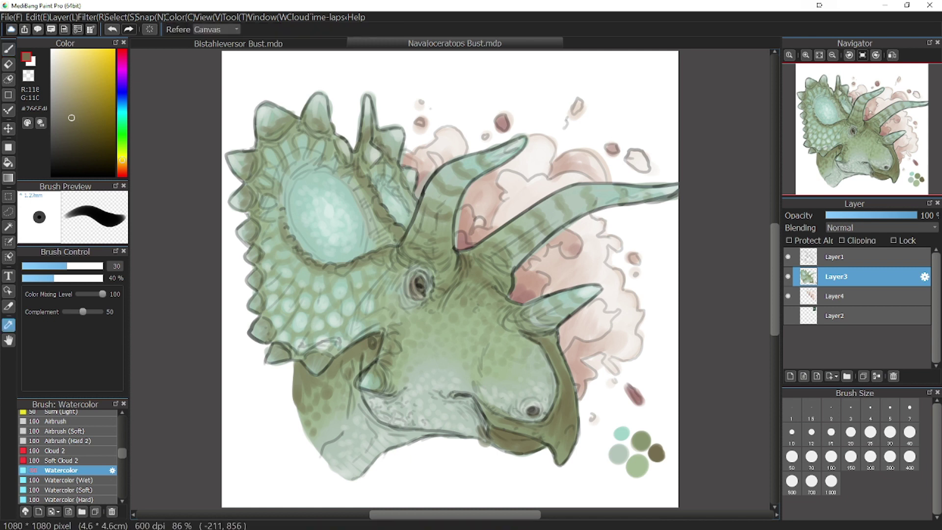
pyautogui.click(641, 441)
pyautogui.click(8, 49)
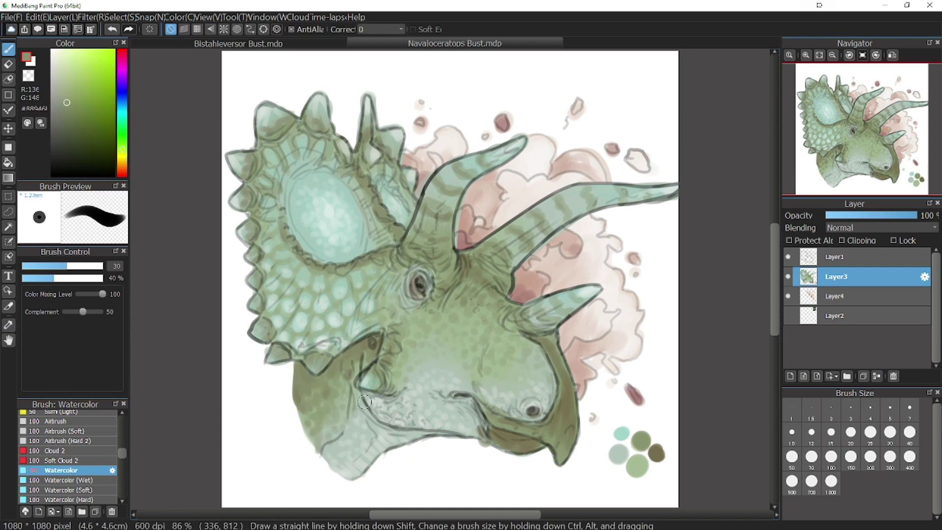
pyautogui.keyDown('alt'); pyautogui.click(465, 372); pyautogui.keyUp('alt')
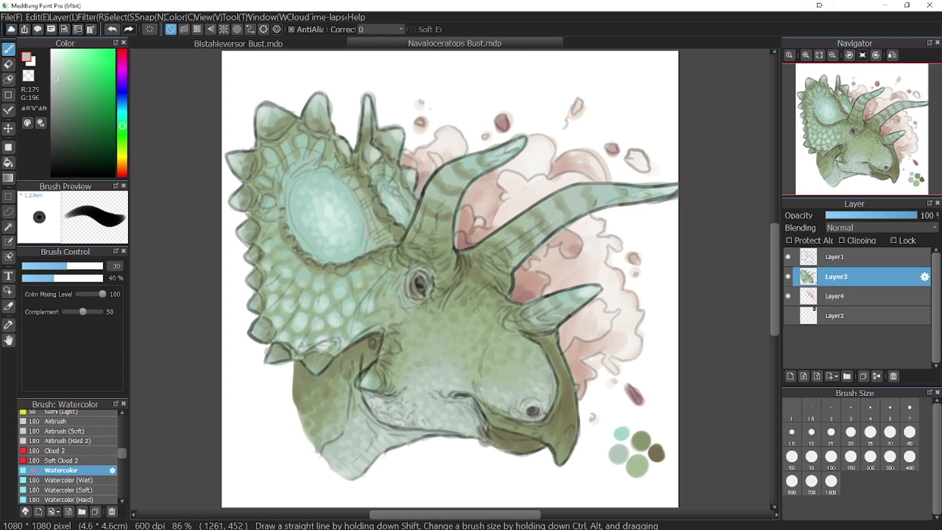
# Review the Navajoceratops bust in full and compare its colouring with the Bistahieversor bust.
pyautogui.moveTo(364, 292)
pyautogui.mouseDown()
pyautogui.moveTo(418, 217)
pyautogui.moveTo(396, 241)
pyautogui.mouseUp()
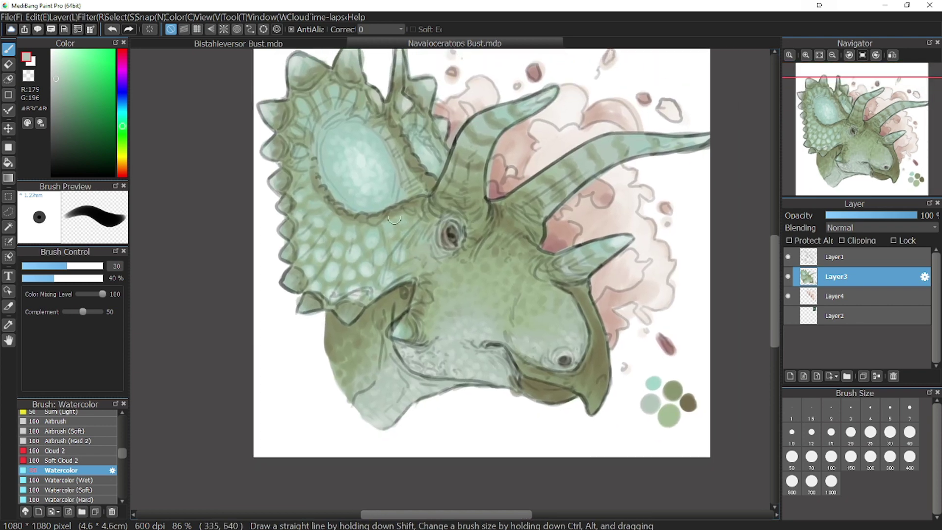
pyautogui.moveTo(856, 167); pyautogui.dragTo(856, 140)
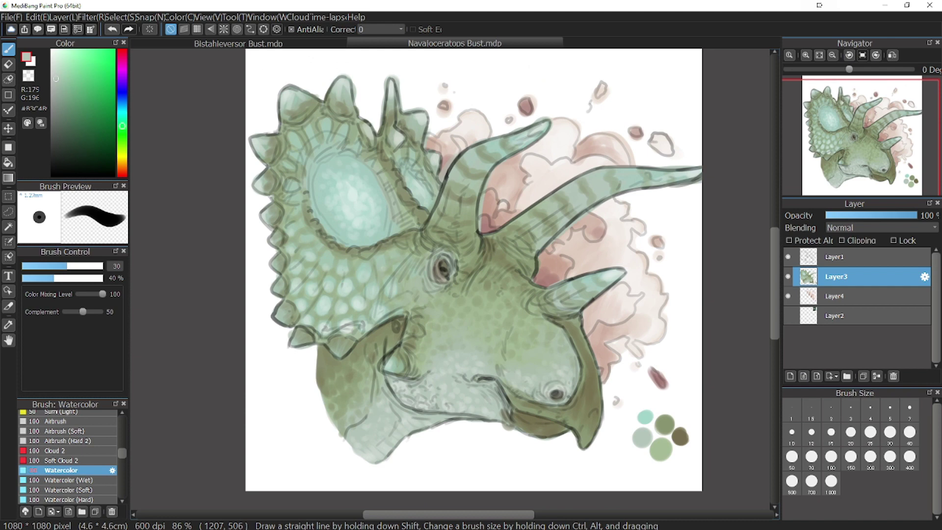
pyautogui.click(319, 43)
pyautogui.click(432, 44)
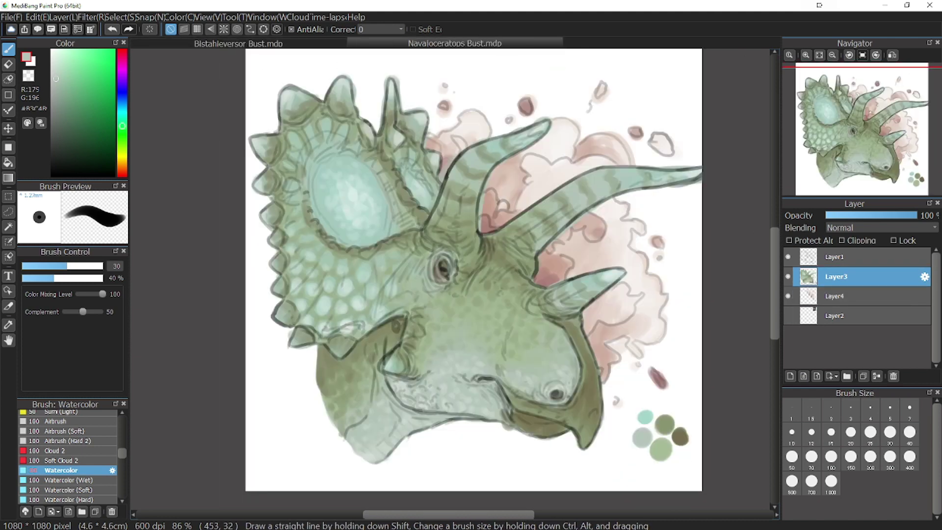
pyautogui.click(331, 43)
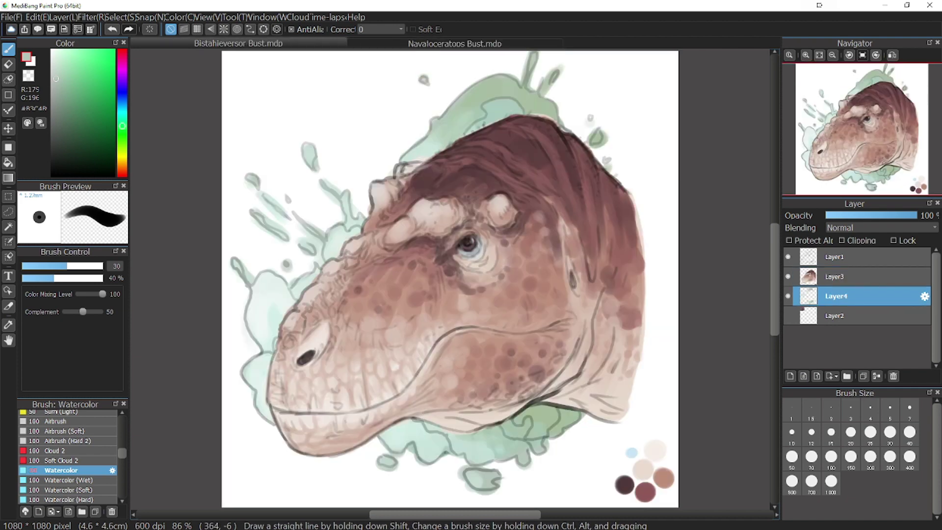
pyautogui.click(382, 43)
# Sample the light green swatch, shift it to a more saturated green and test it beside the Navajoceratops palette.
pyautogui.click(9, 325)
pyautogui.click(661, 449)
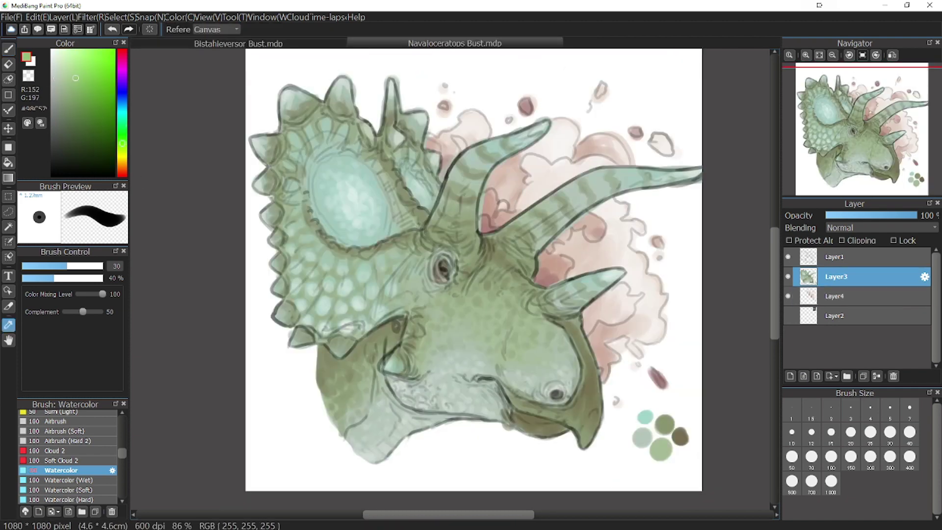
pyautogui.moveTo(76, 78); pyautogui.dragTo(76, 84)
pyautogui.click(9, 49)
pyautogui.moveTo(641, 452); pyautogui.dragTo(640, 460)
pyautogui.click(111, 30)
# Brighten the green to R 160, G 205, add it beside the palette swatches and speckle the Navajoceratops' face and neck with it.
pyautogui.click(75, 74)
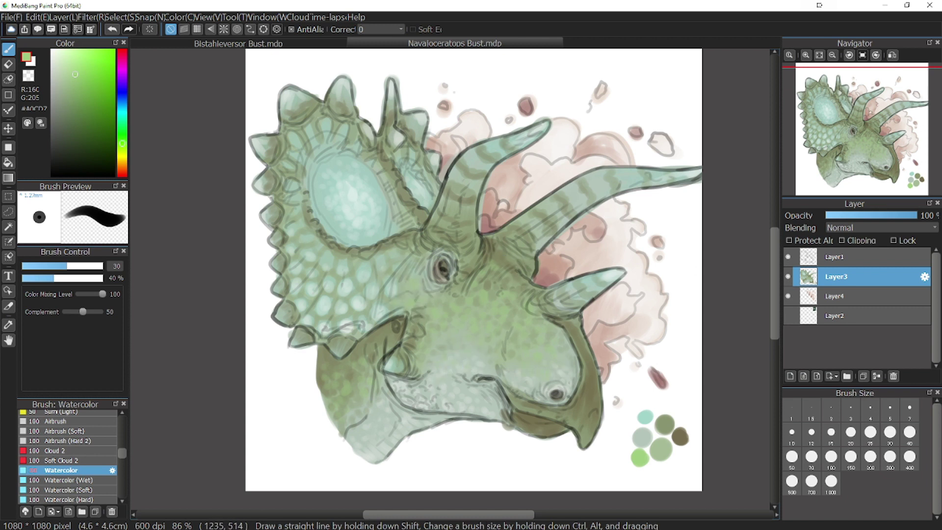
pyautogui.click(558, 368)
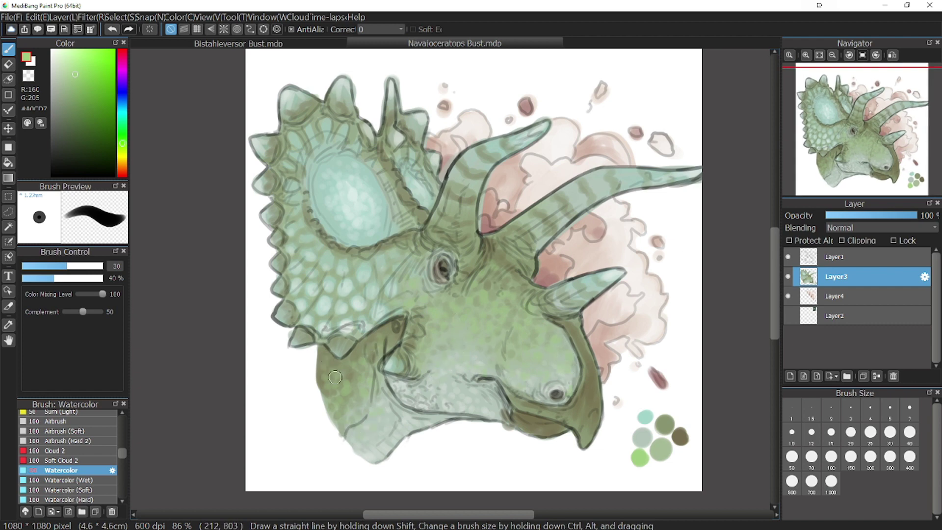
pyautogui.moveTo(852, 135); pyautogui.dragTo(864, 138)
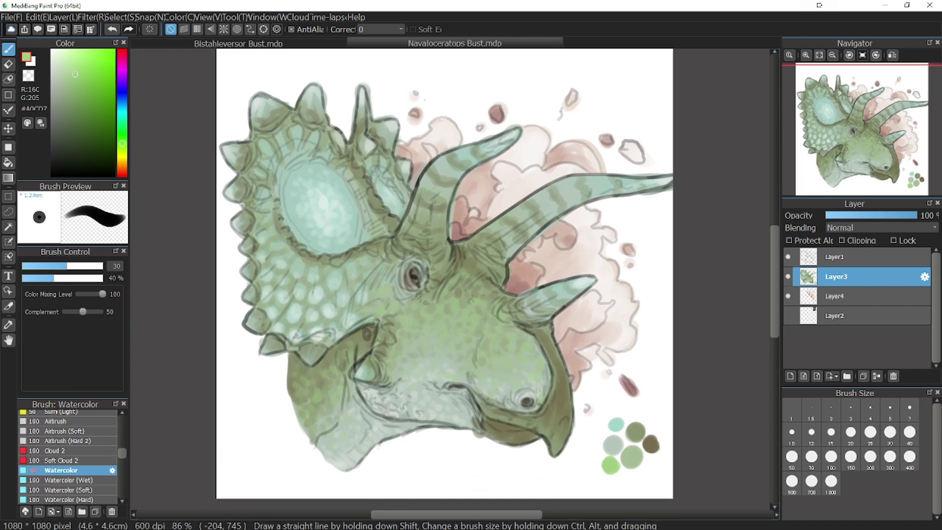
# Sample the brown swatch, darken it to R 61, G 55, and shade the frill's spike bases and the rim of its large opening.
pyautogui.click(8, 325)
pyautogui.click(651, 444)
pyautogui.click(73, 135)
pyautogui.click(77, 146)
pyautogui.click(8, 49)
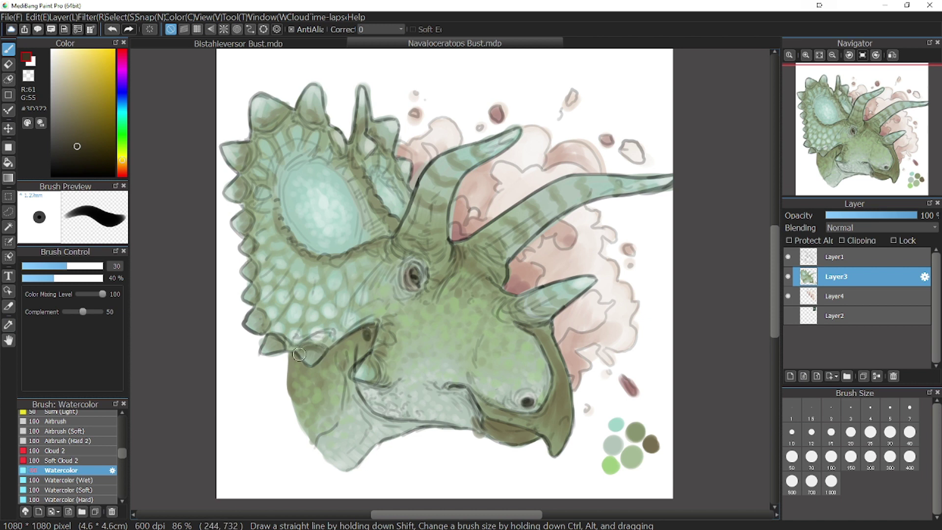
pyautogui.moveTo(275, 345)
pyautogui.mouseDown()
pyautogui.moveTo(254, 291)
pyautogui.moveTo(254, 180)
pyautogui.moveTo(237, 173)
pyautogui.moveTo(257, 126)
pyautogui.moveTo(322, 115)
pyautogui.moveTo(363, 144)
pyautogui.moveTo(351, 152)
pyautogui.moveTo(391, 190)
pyautogui.moveTo(395, 226)
pyautogui.mouseUp()
pyautogui.moveTo(373, 126); pyautogui.dragTo(405, 177)
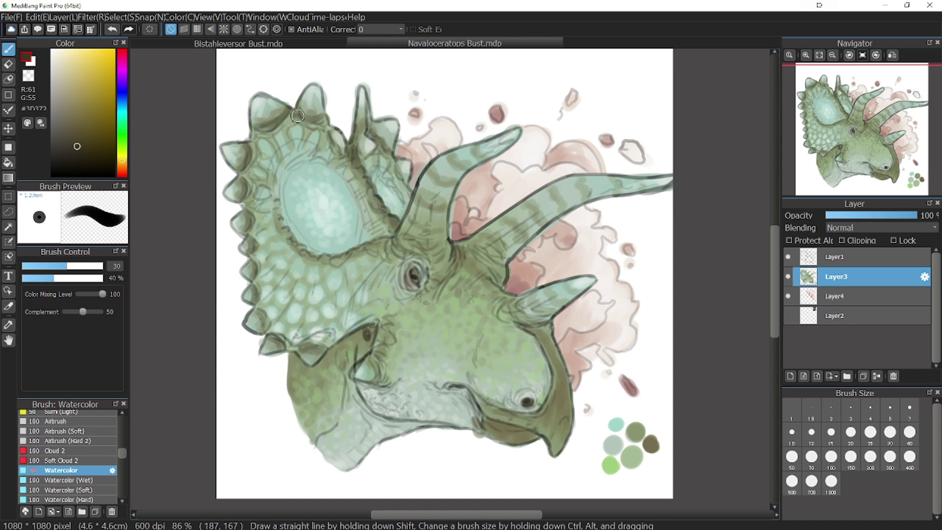
pyautogui.moveTo(298, 116)
pyautogui.mouseDown()
pyautogui.moveTo(254, 137)
pyautogui.moveTo(243, 184)
pyautogui.mouseUp()
pyautogui.moveTo(249, 247)
pyautogui.mouseDown()
pyautogui.moveTo(271, 338)
pyautogui.moveTo(291, 346)
pyautogui.moveTo(274, 337)
pyautogui.moveTo(253, 289)
pyautogui.mouseUp()
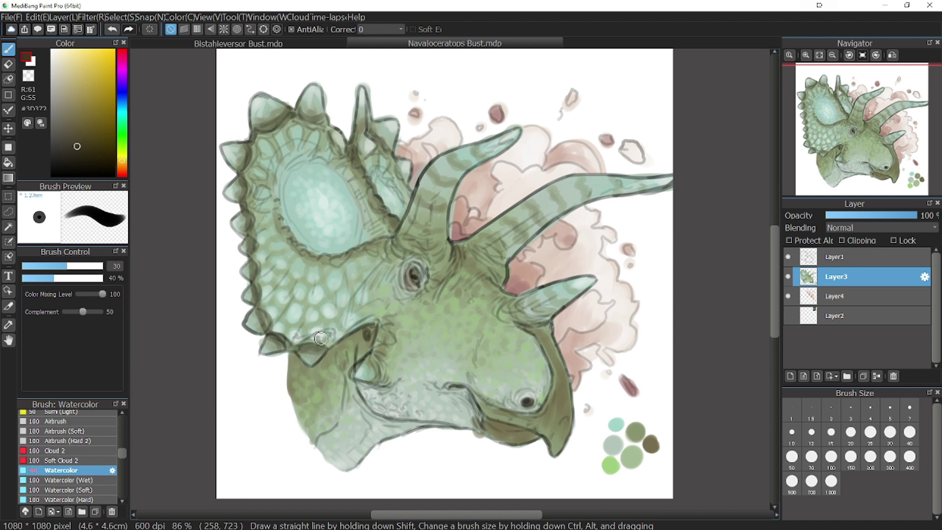
pyautogui.moveTo(321, 339); pyautogui.dragTo(361, 326)
pyautogui.moveTo(380, 242)
pyautogui.mouseDown()
pyautogui.moveTo(303, 254)
pyautogui.moveTo(278, 216)
pyautogui.mouseUp()
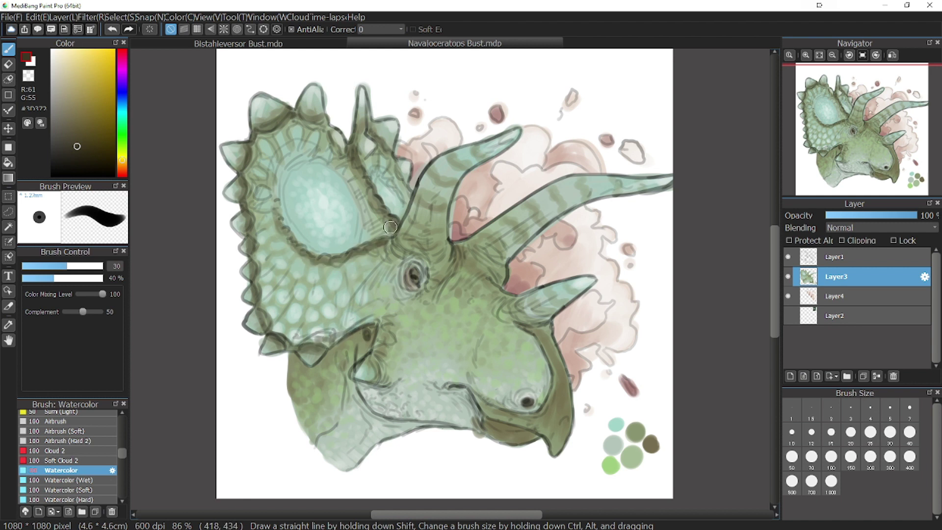
# Darken the stripes on the Navajoceratops' brow horns and shade the nose horn's base and the beak in dark brown.
pyautogui.moveTo(400, 240)
pyautogui.mouseDown()
pyautogui.moveTo(384, 255)
pyautogui.moveTo(433, 261)
pyautogui.moveTo(408, 227)
pyautogui.moveTo(419, 196)
pyautogui.moveTo(438, 207)
pyautogui.moveTo(486, 153)
pyautogui.mouseUp()
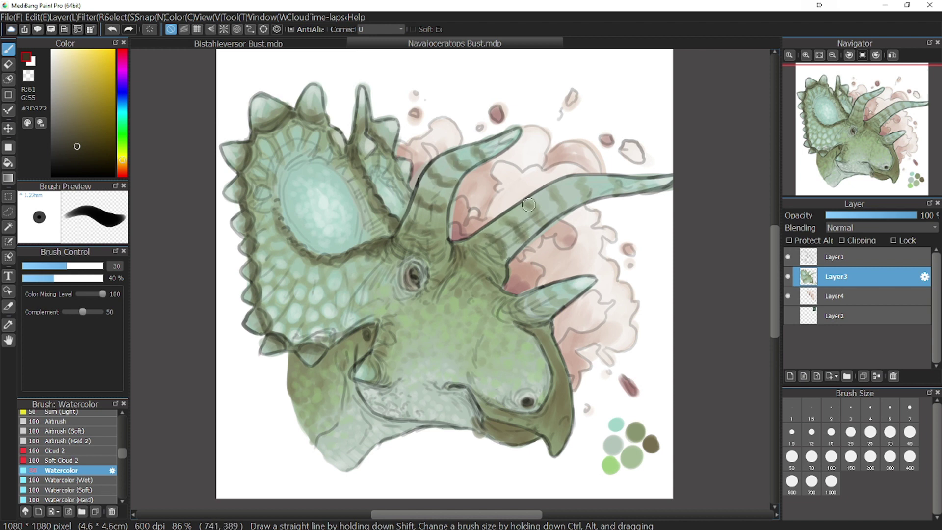
pyautogui.moveTo(528, 205); pyautogui.dragTo(624, 181)
pyautogui.moveTo(557, 296); pyautogui.dragTo(556, 290)
pyautogui.moveTo(508, 306)
pyautogui.mouseDown()
pyautogui.moveTo(546, 332)
pyautogui.moveTo(508, 300)
pyautogui.mouseUp()
pyautogui.moveTo(458, 250)
pyautogui.mouseDown()
pyautogui.moveTo(452, 269)
pyautogui.moveTo(471, 273)
pyautogui.mouseUp()
pyautogui.moveTo(553, 417); pyautogui.dragTo(556, 364)
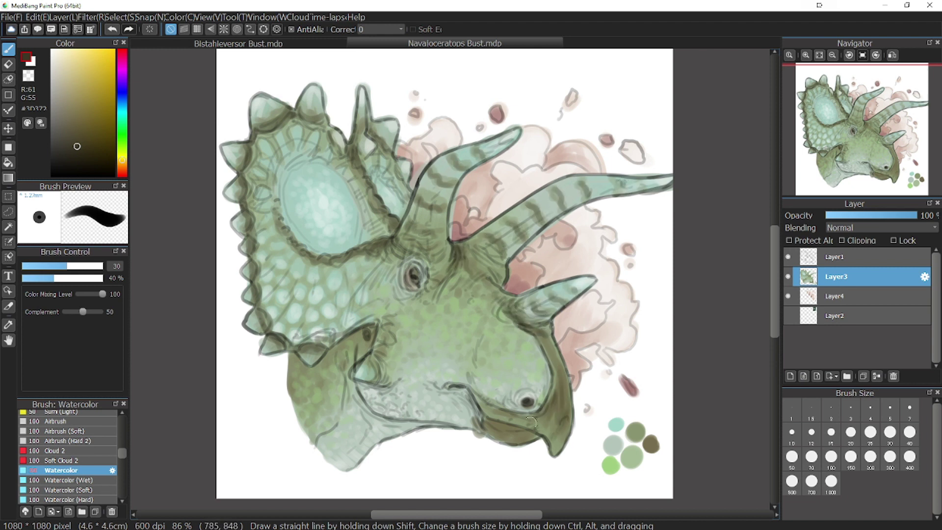
pyautogui.moveTo(532, 422); pyautogui.dragTo(498, 434)
# Sample the olive-green swatch and blend it along the frill below the large opening.
pyautogui.press('i')
pyautogui.click(636, 432)
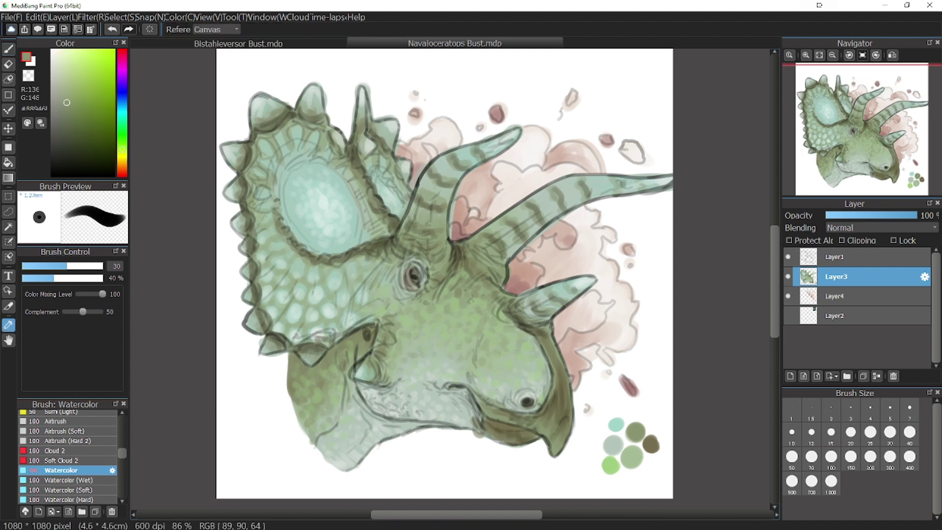
pyautogui.press('b')
pyautogui.moveTo(376, 256)
pyautogui.mouseDown()
pyautogui.moveTo(356, 256)
pyautogui.moveTo(340, 268)
pyautogui.mouseUp()
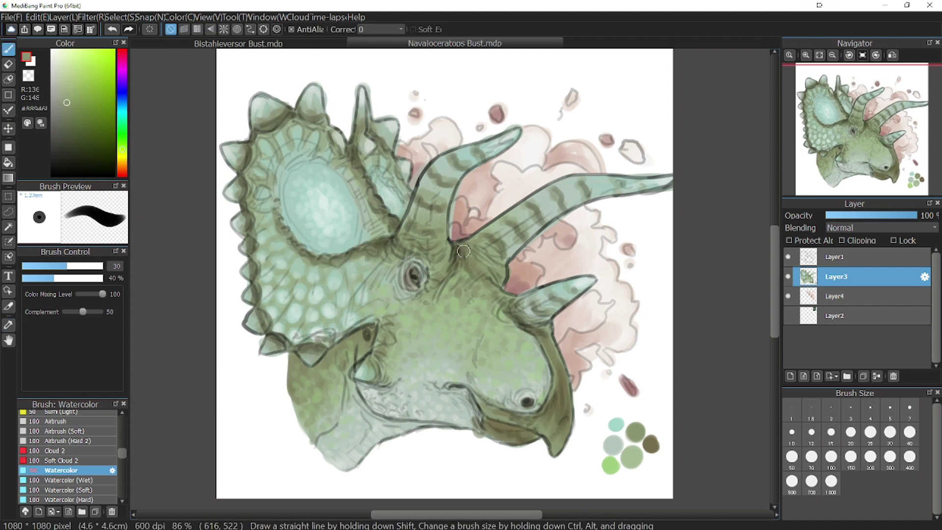
pyautogui.click(819, 55)
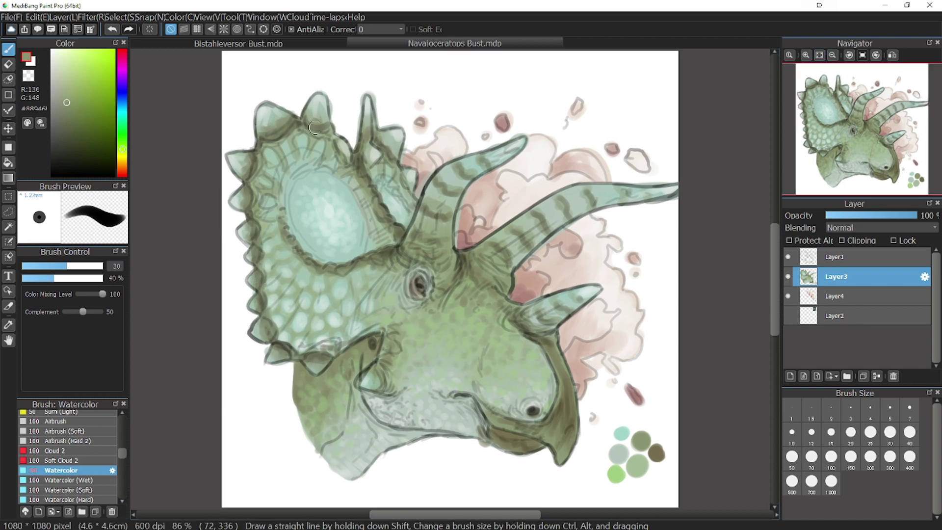
# Save the Navajoceratops document and set up its export as a 24-bit PNG at 1080 × 1080 px and 600 dpi.
pyautogui.moveTo(854, 128)
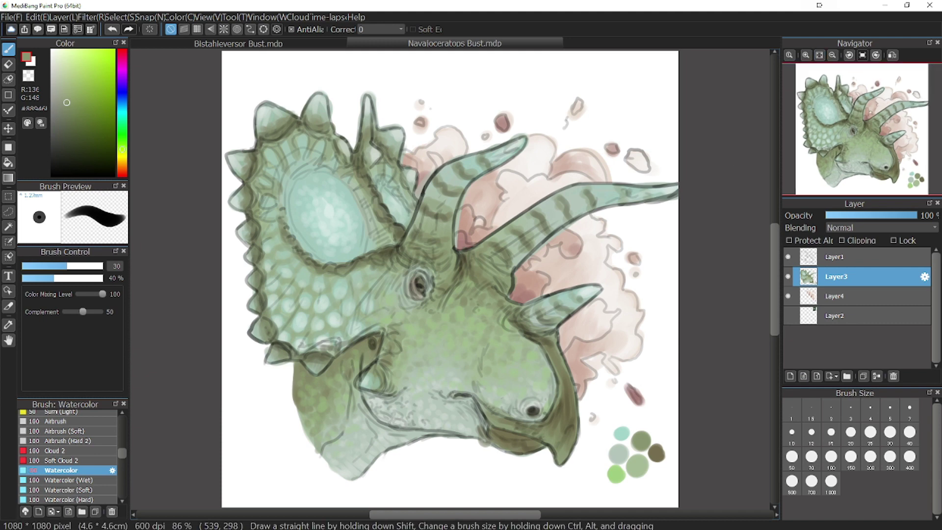
pyautogui.click(11, 17)
pyautogui.click(33, 137)
pyautogui.click(10, 17)
pyautogui.click(34, 177)
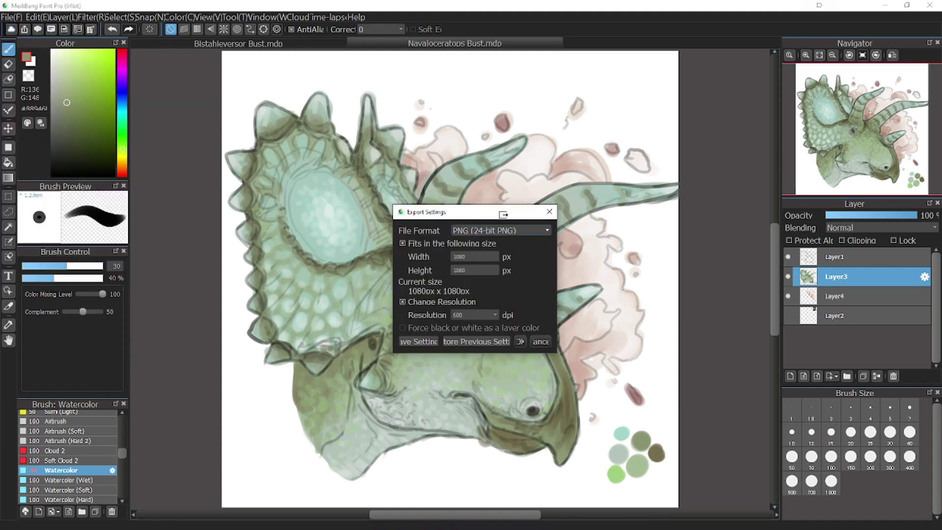
pyautogui.click(521, 341)
# Enter Navajoceratops Bust.mdp as the file name for the PNG export in the Digital Artwork folder.
pyautogui.write('Bist')
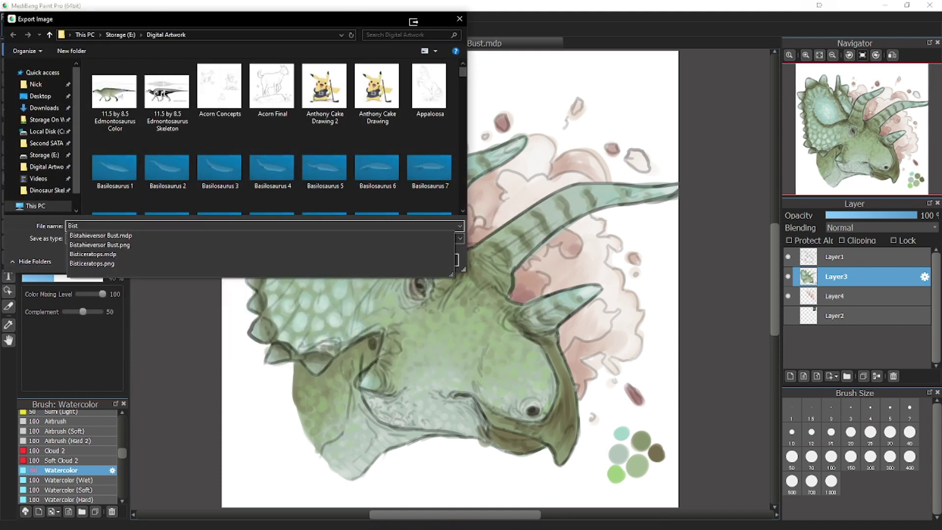
pyautogui.press('BackSpace')
pyautogui.press('BackSpace')
pyautogui.press('BackSpace')
pyautogui.press('BackSpace')
pyautogui.write('Navajo')
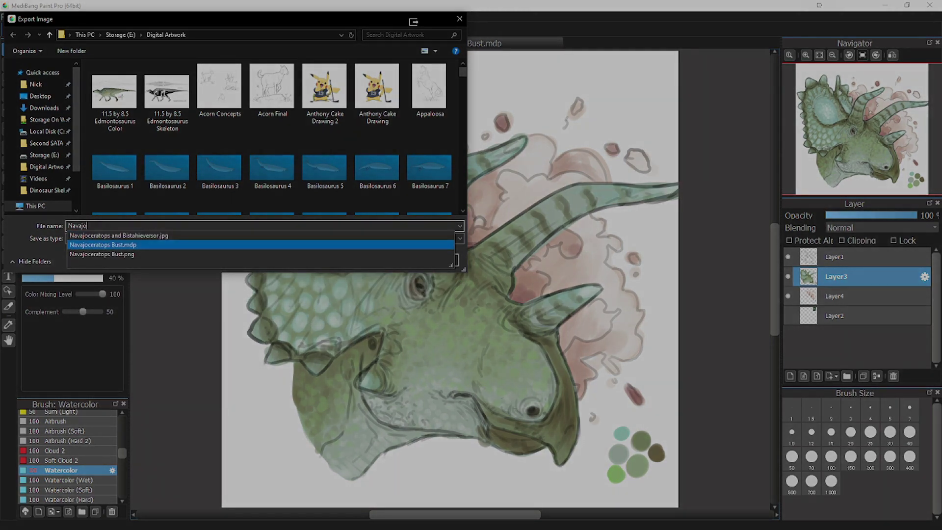
pyautogui.click(103, 245)
pyautogui.click(103, 239)
pyautogui.click(103, 248)
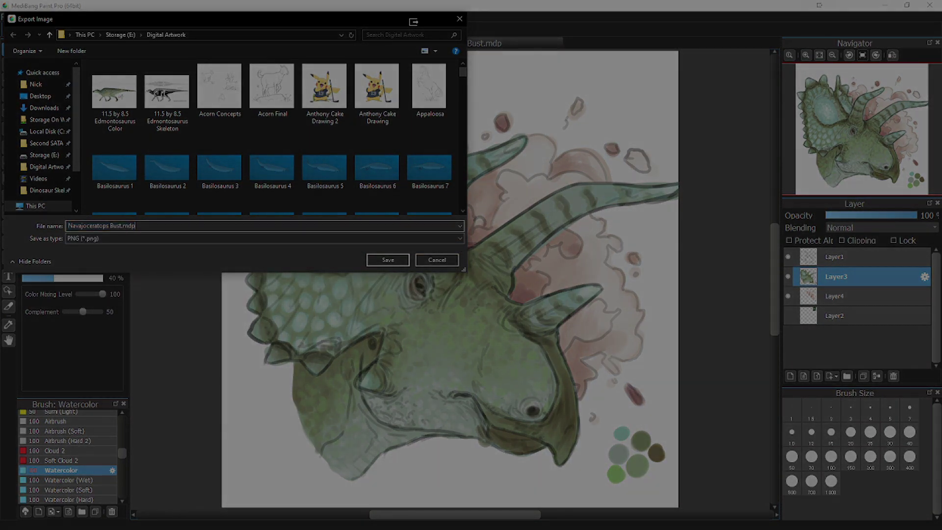